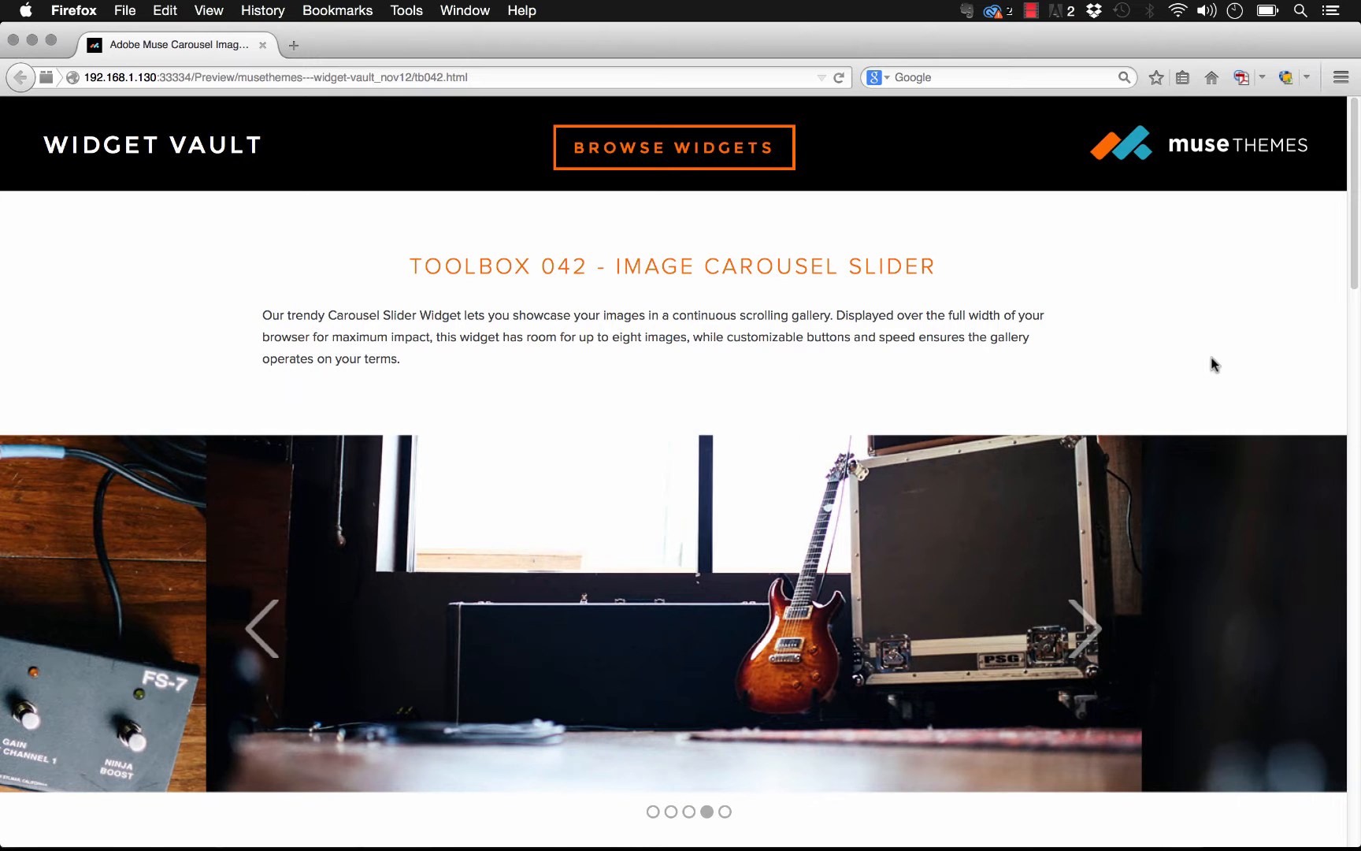
Open harrys.com in a new browser tab and go to its Our Factory page
scroll(1213, 359, "down", 2)
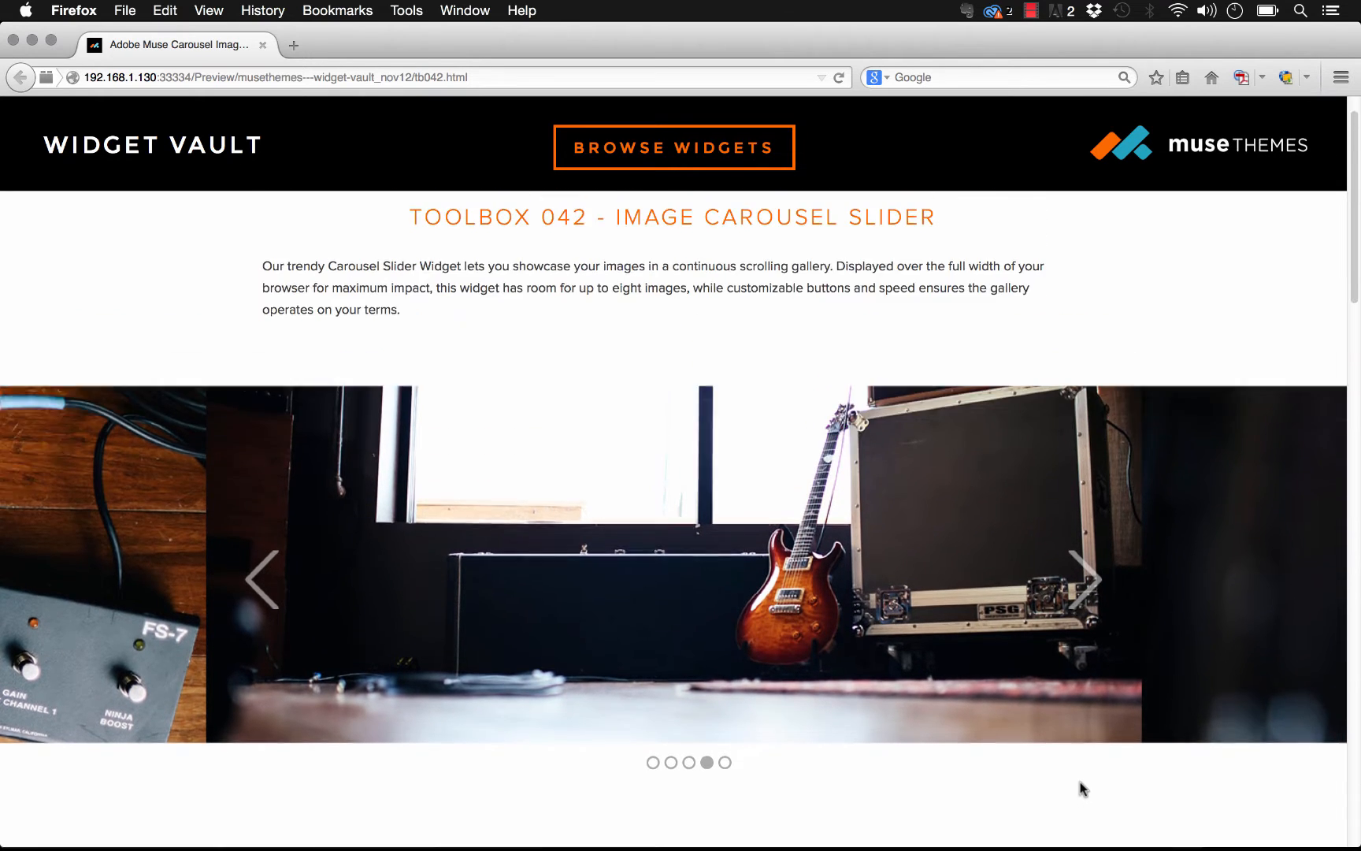
scroll(1152, 224, "up", 2)
left_click(293, 44)
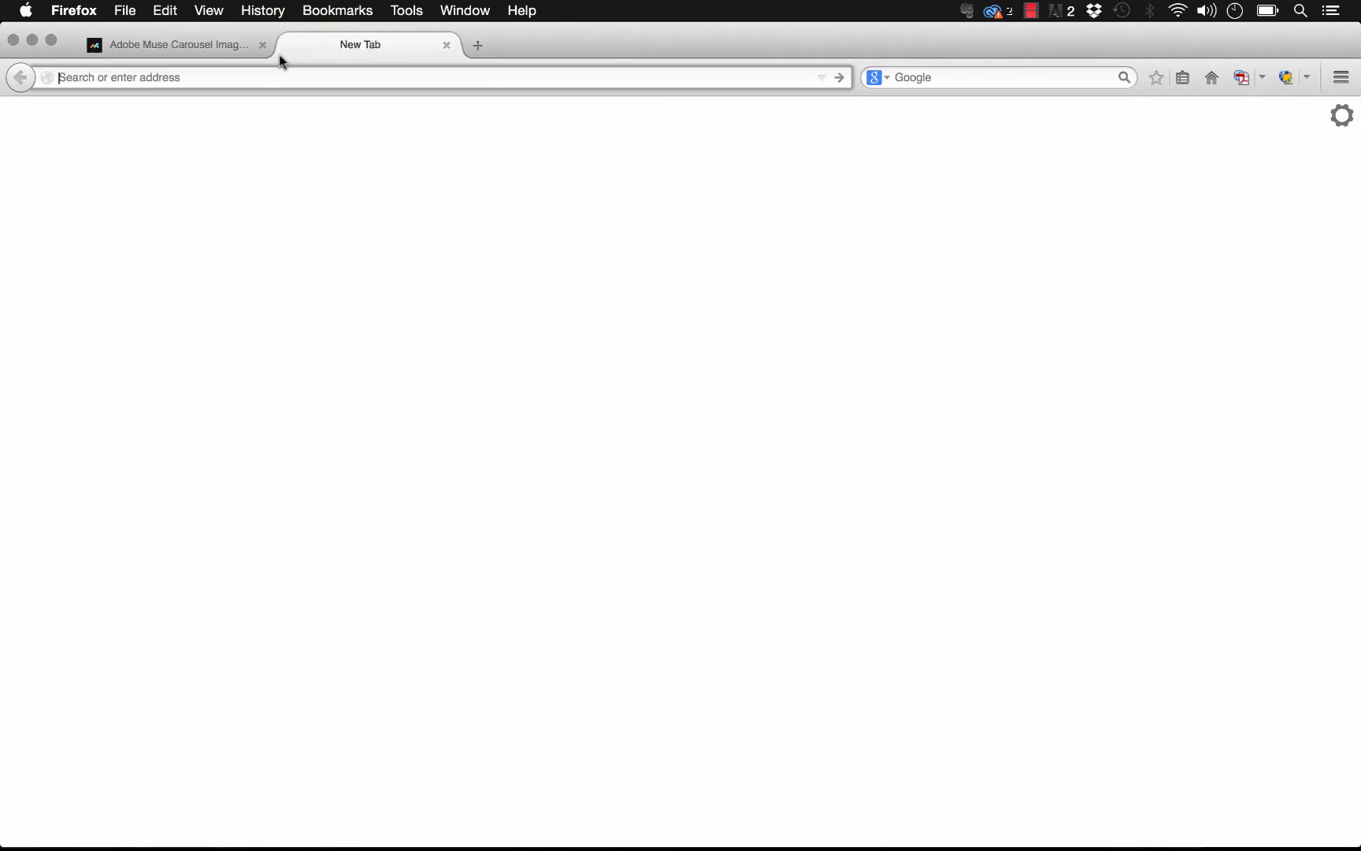
type("harrys.com")
key("Return")
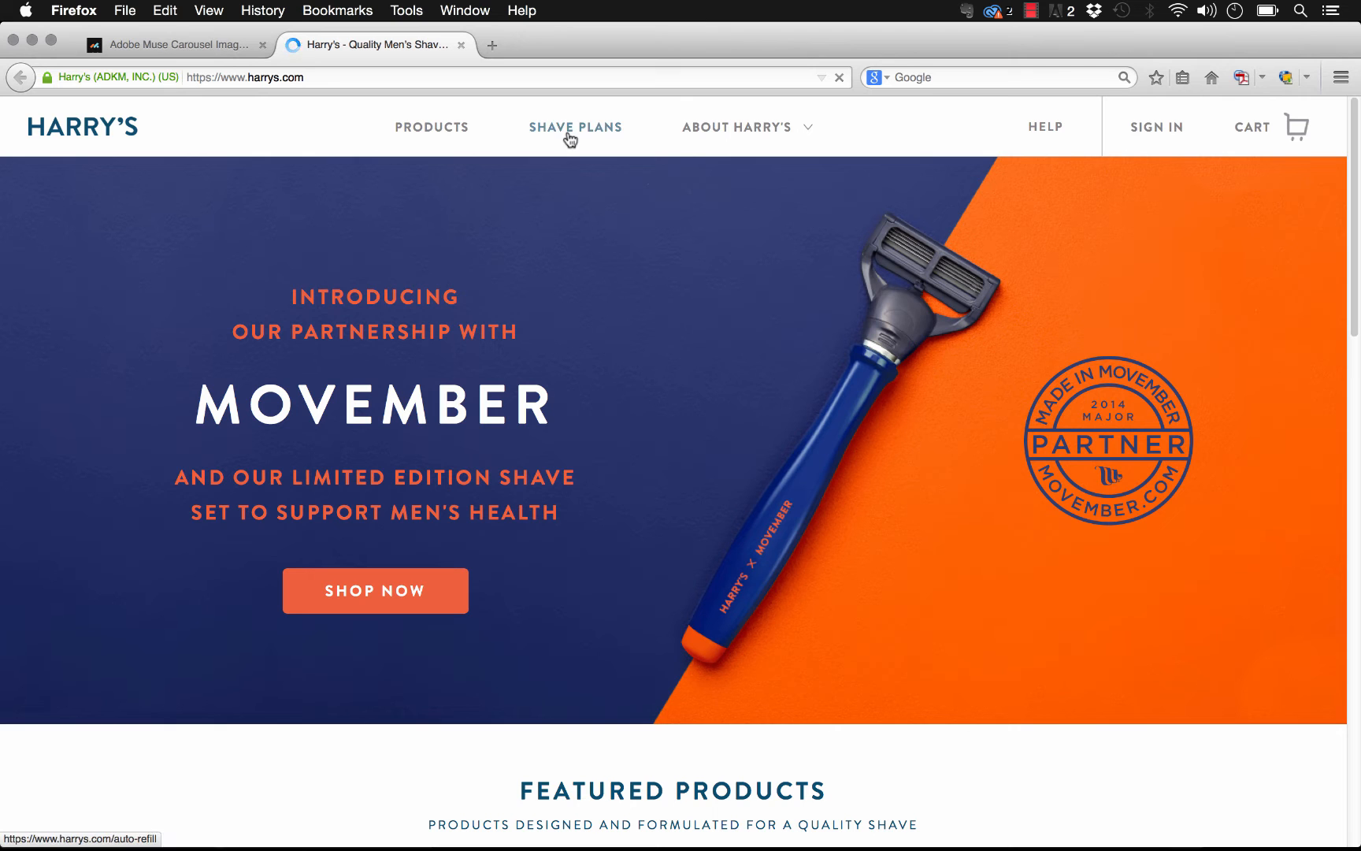
left_click(709, 138)
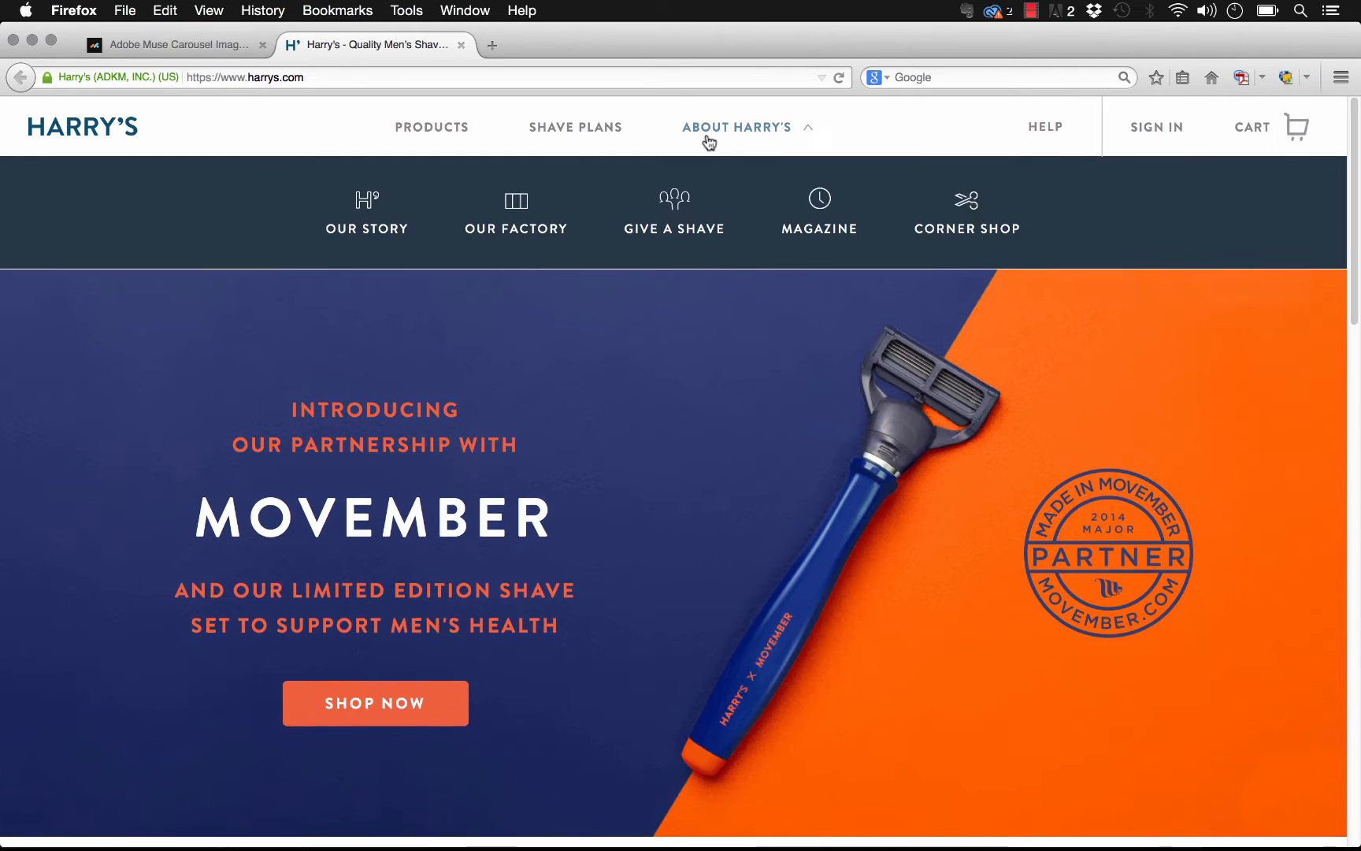
left_click(518, 207)
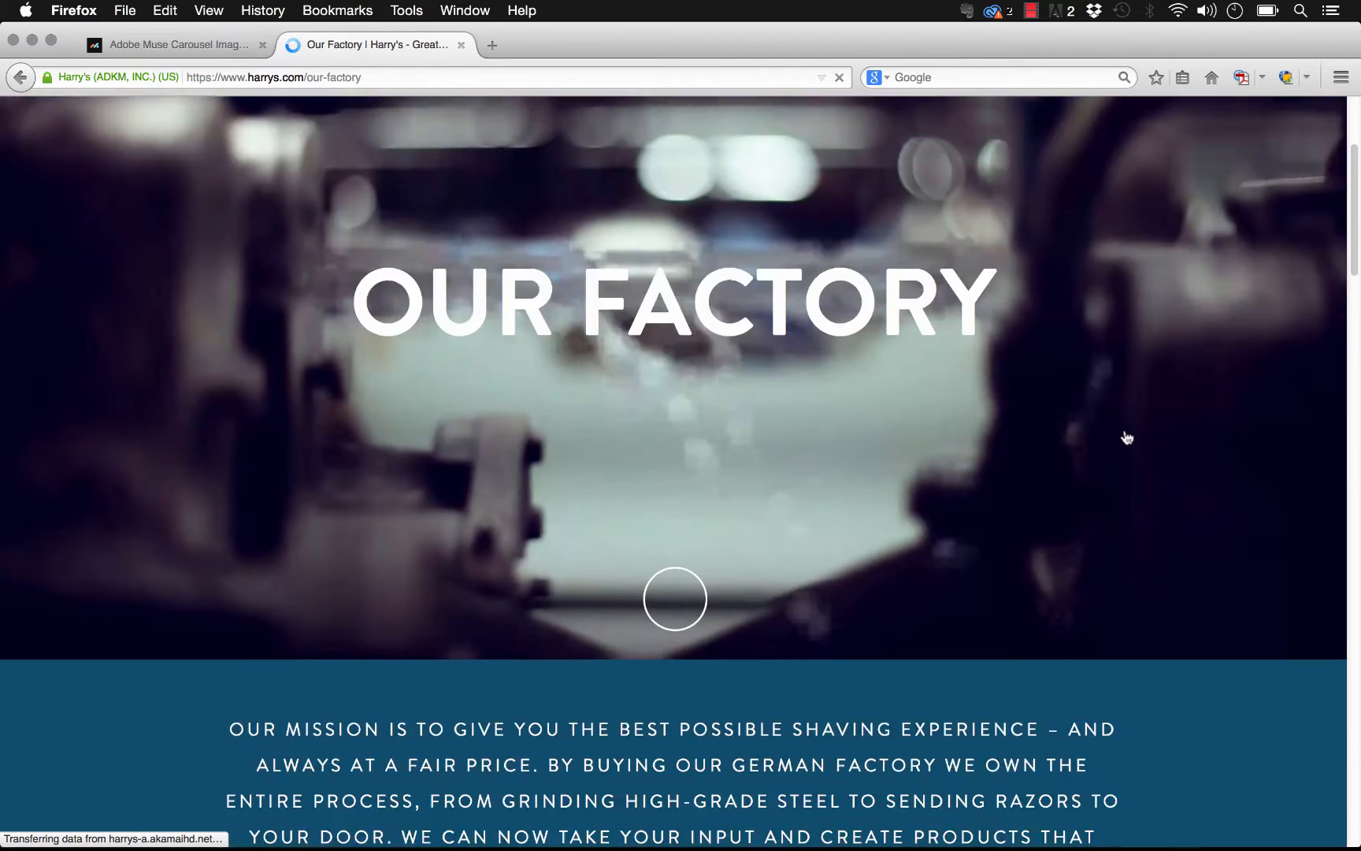
Find the image carousel on the Our Factory page and advance it by three images
scroll(1123, 429, "down", 15)
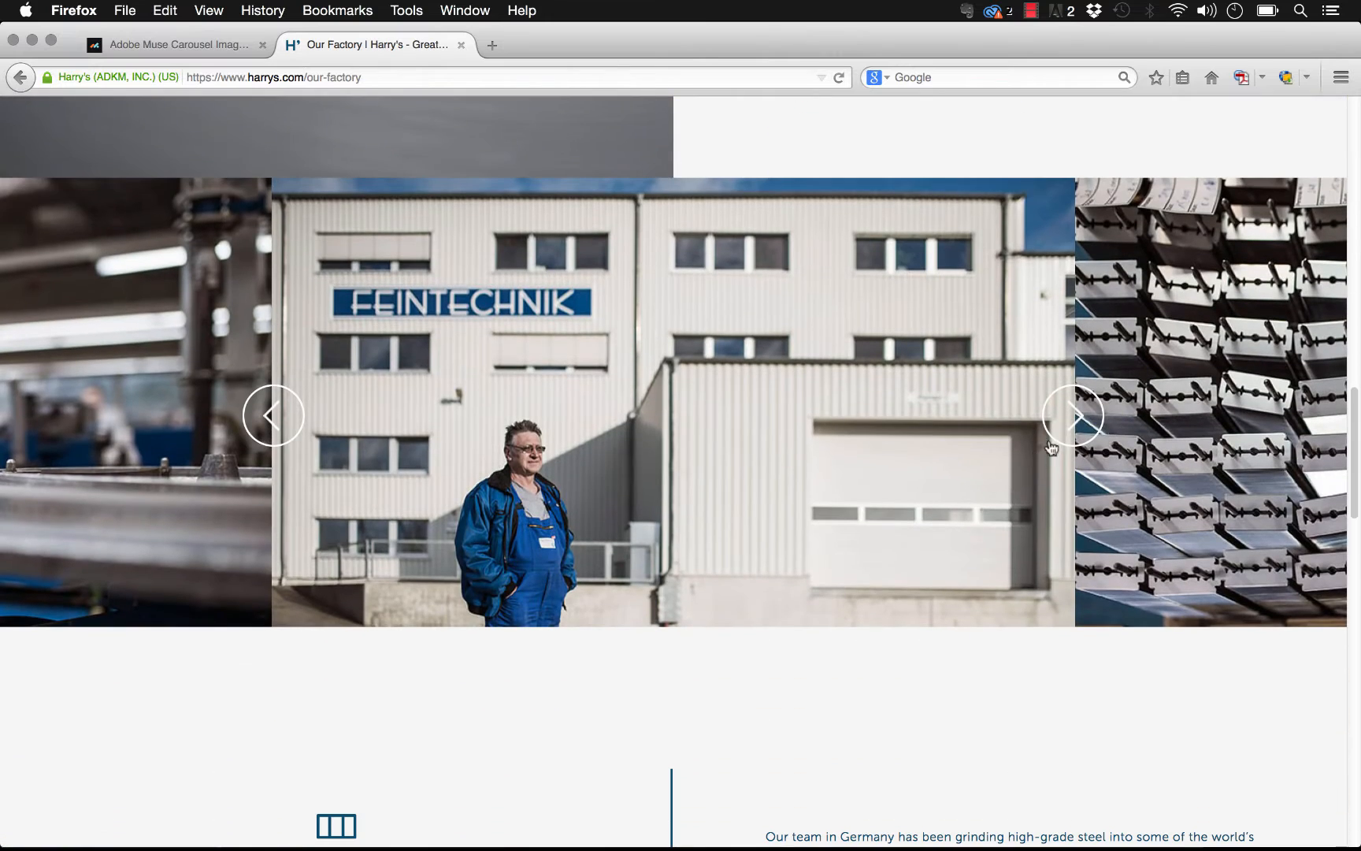
left_click(1076, 430)
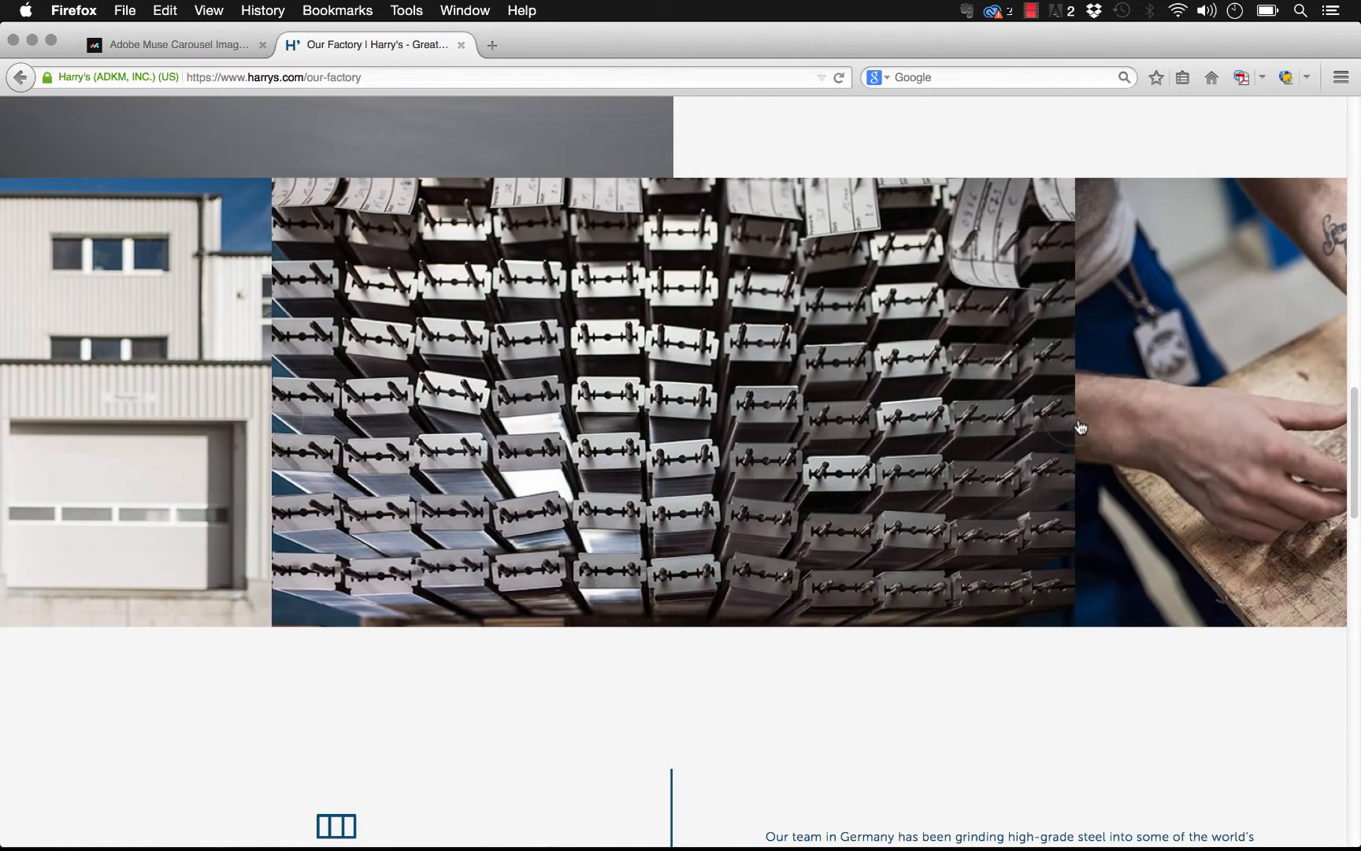
left_click(1079, 427)
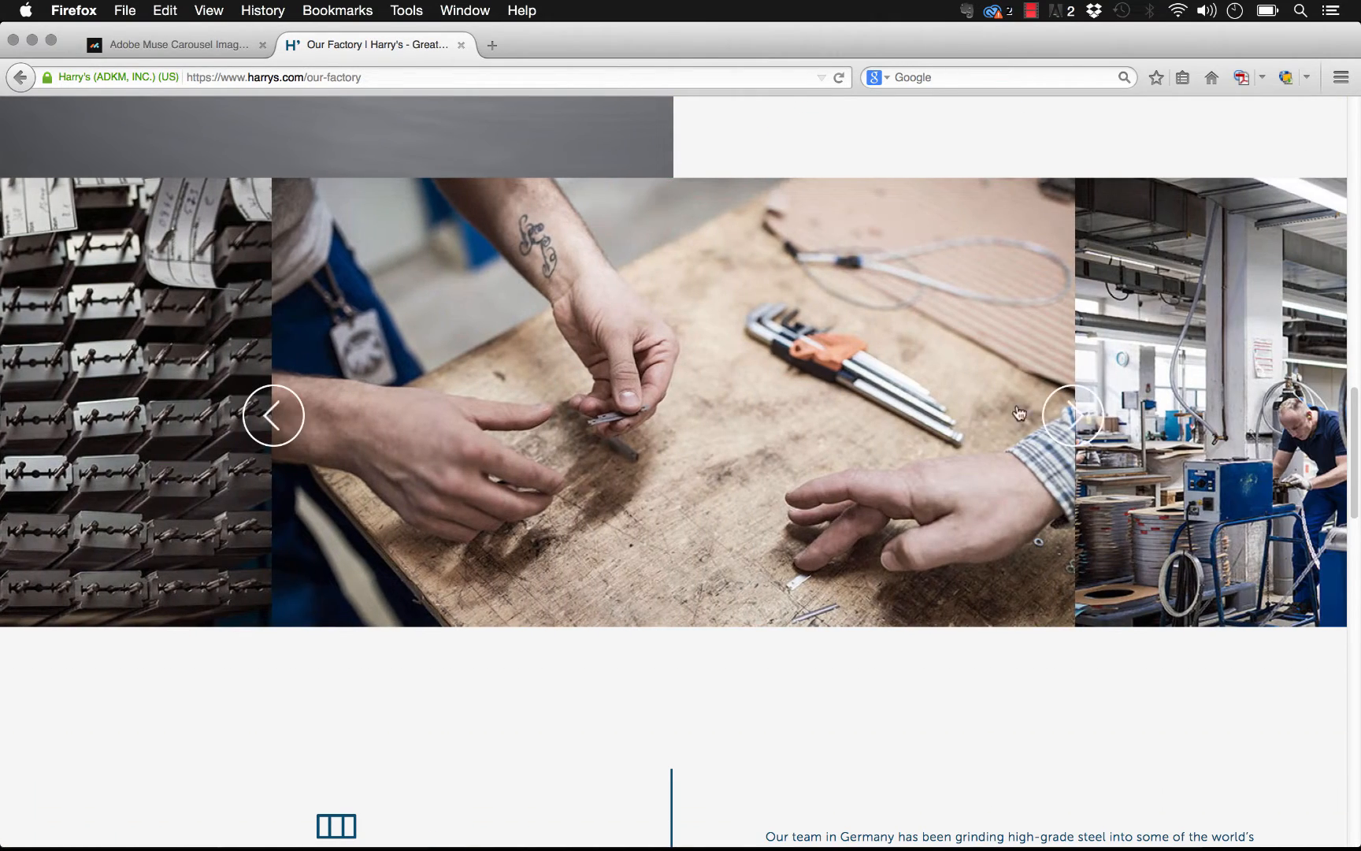
left_click(1066, 422)
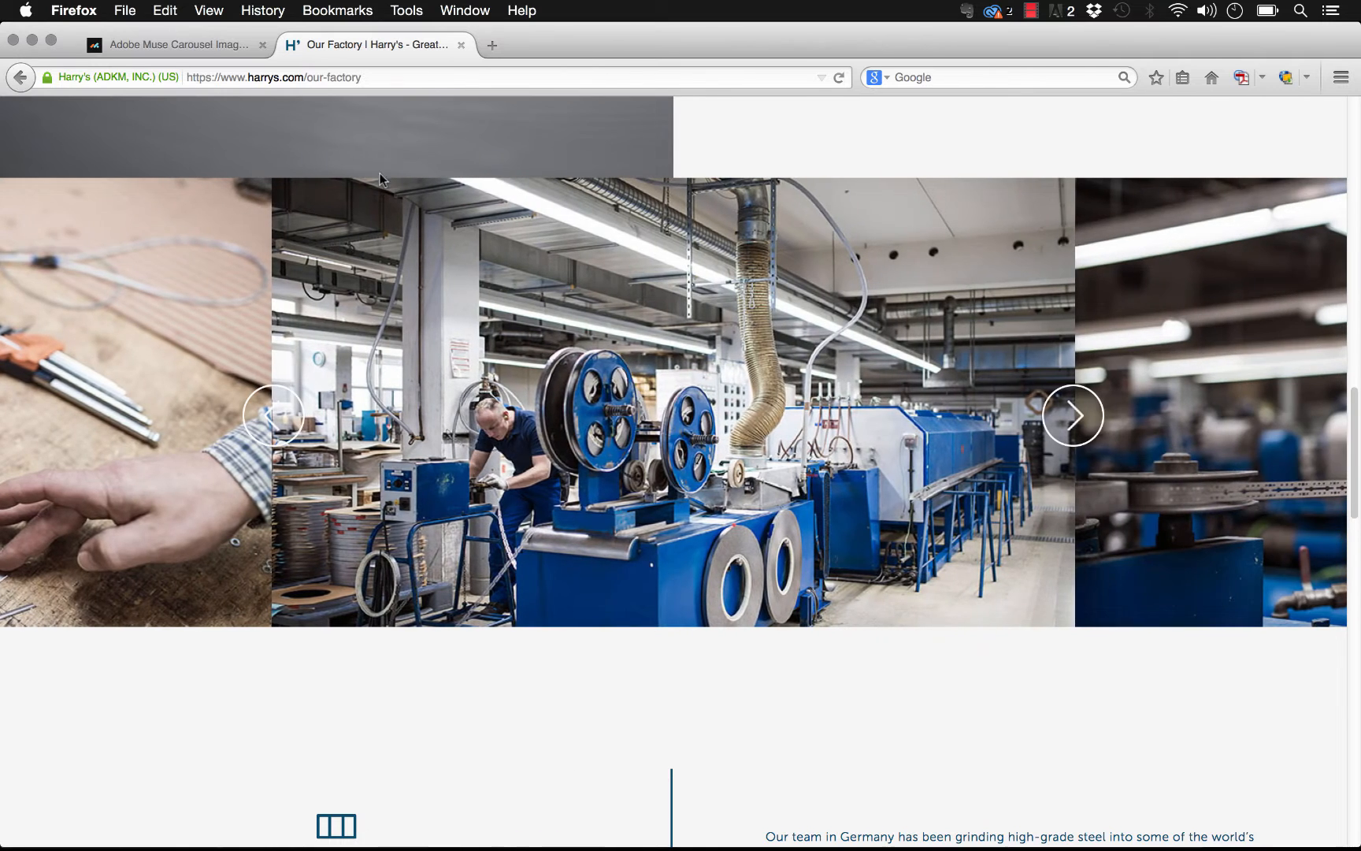
Return to the Toolbox 042 Image Carousel Slider demo page and advance its gallery to view the scrolling
left_click(223, 44)
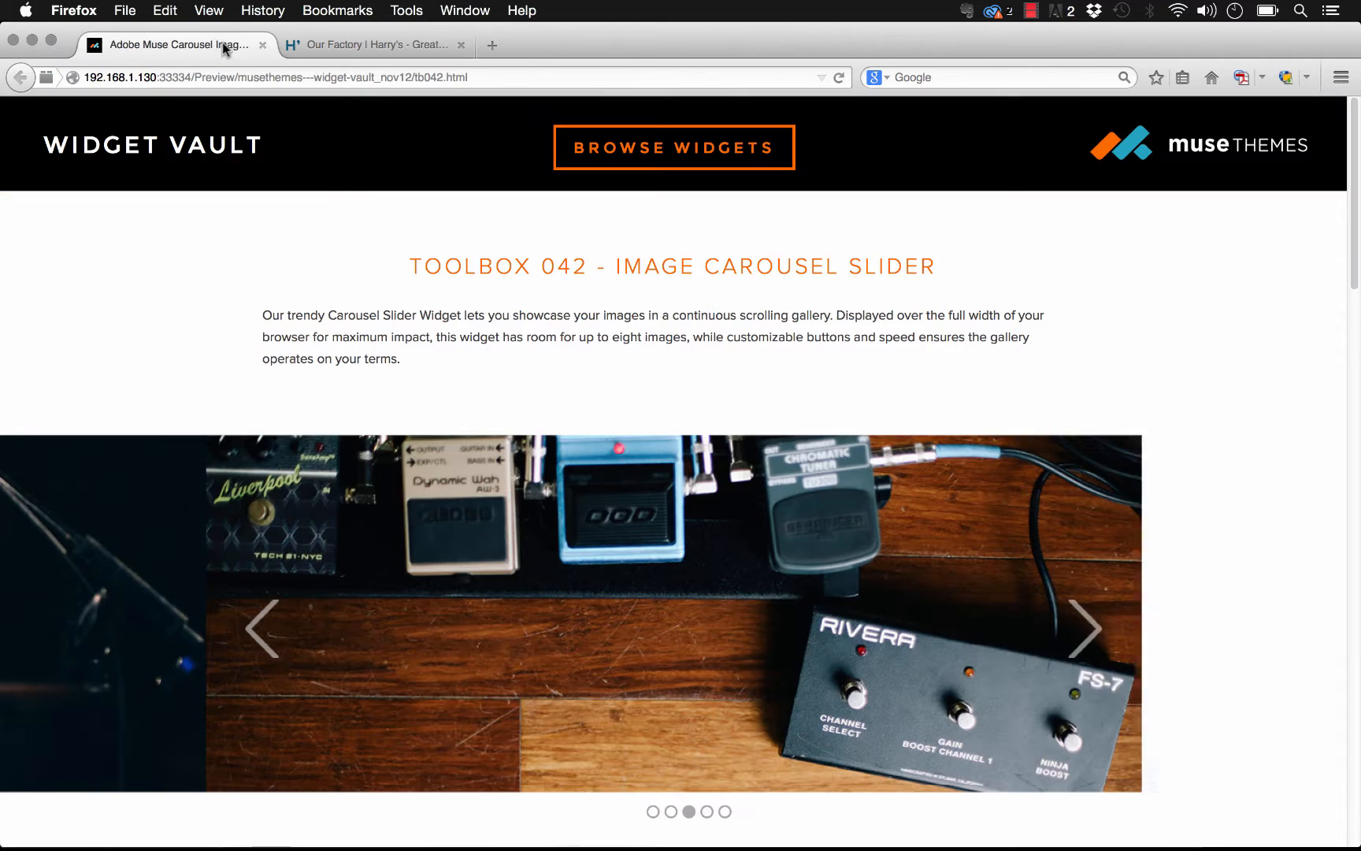
scroll(1078, 446, "down", 5)
left_click(1086, 487)
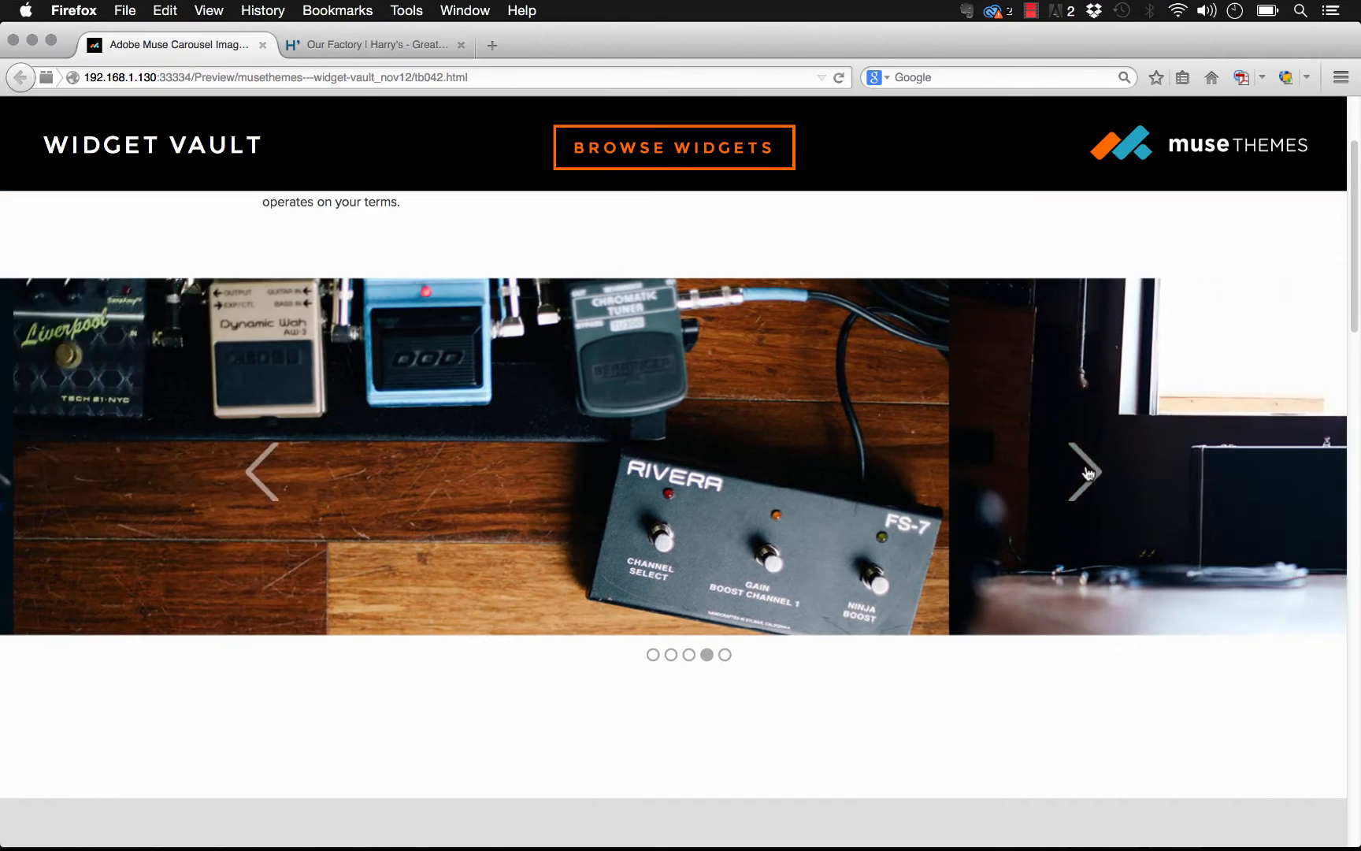
left_click(1090, 481)
scroll(1091, 477, "up", 1)
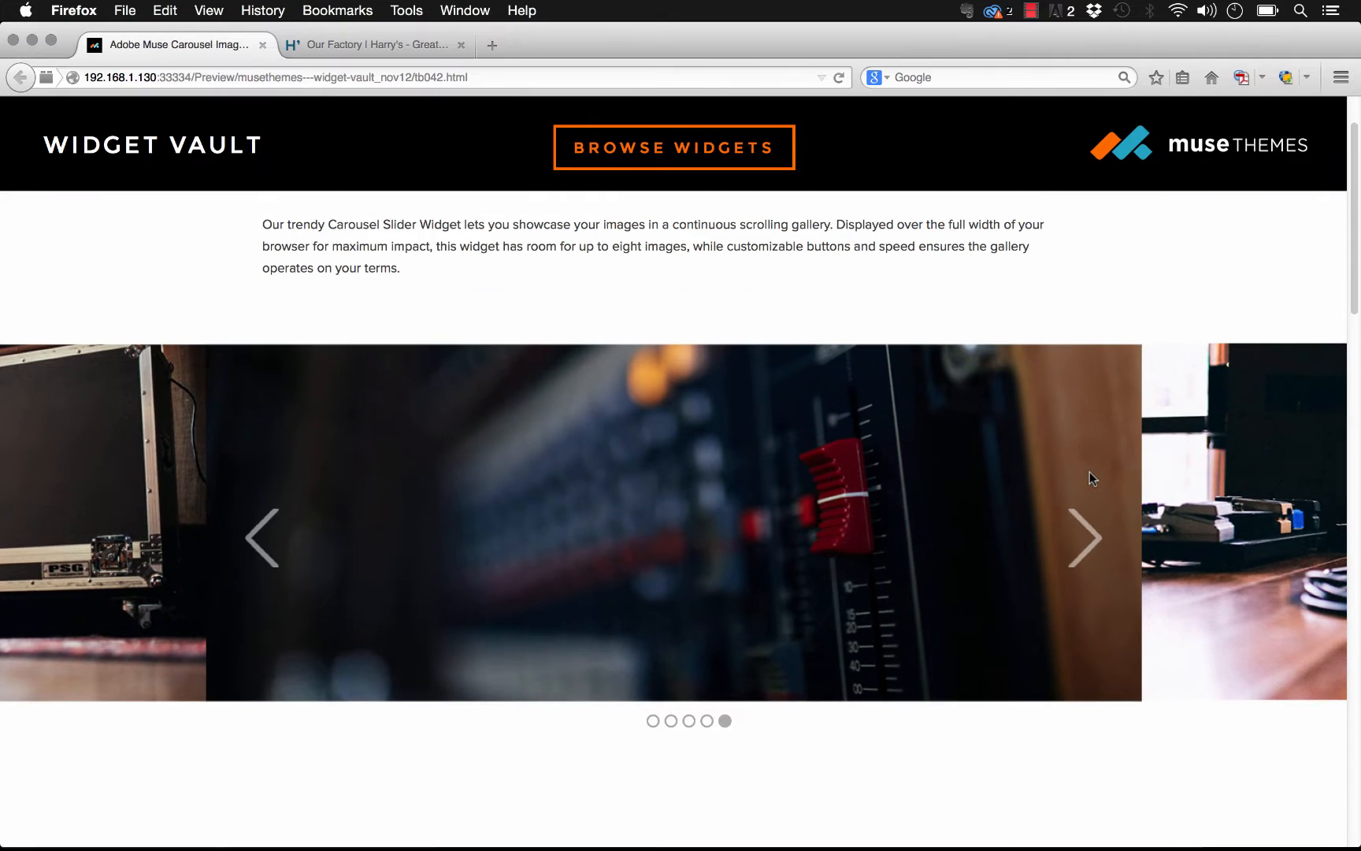
scroll(1091, 478, "down", 1)
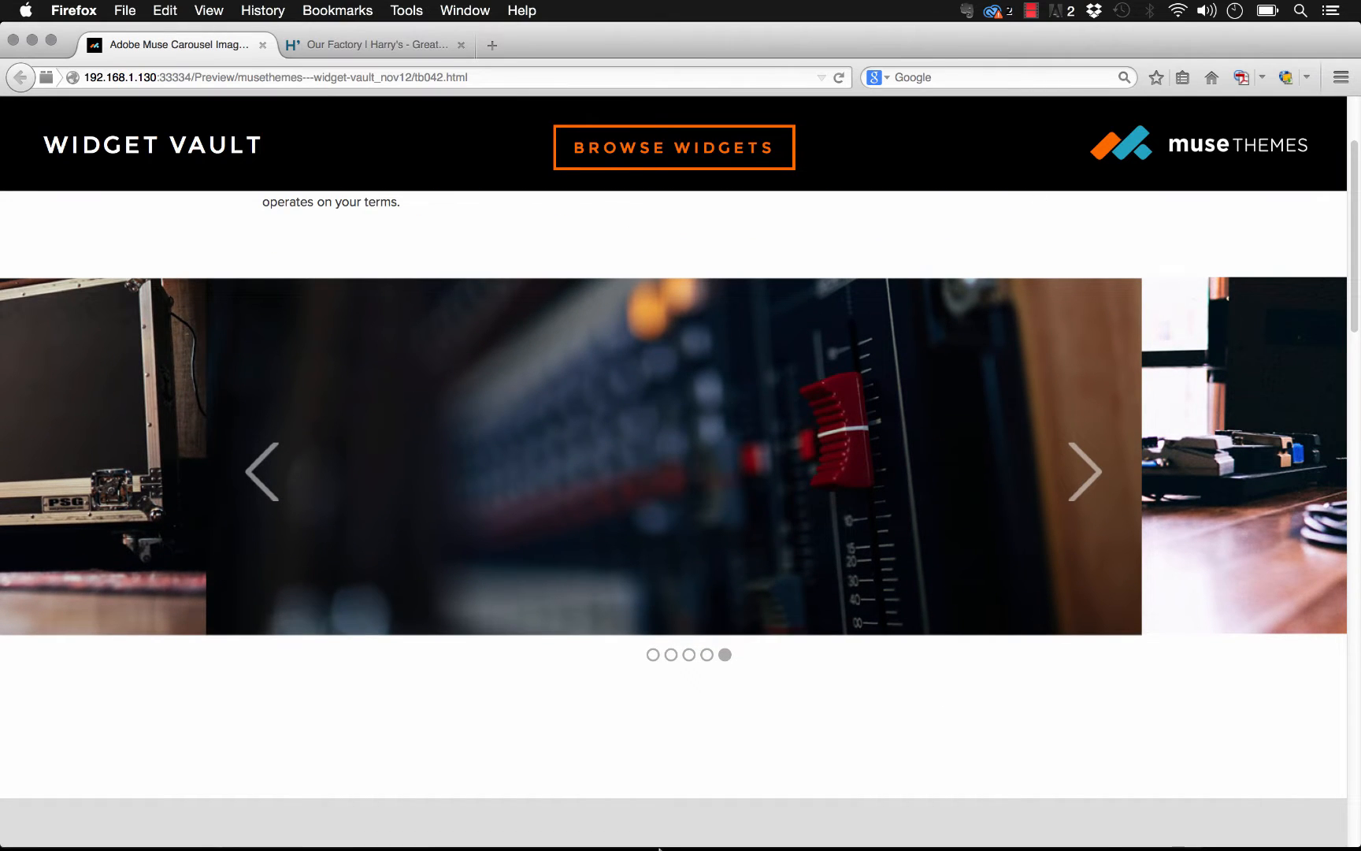
Switch to Adobe Muse, place the 042 – Carousel Slider library widget near the top of the Home page, and fit it between the column edges
left_click(591, 819)
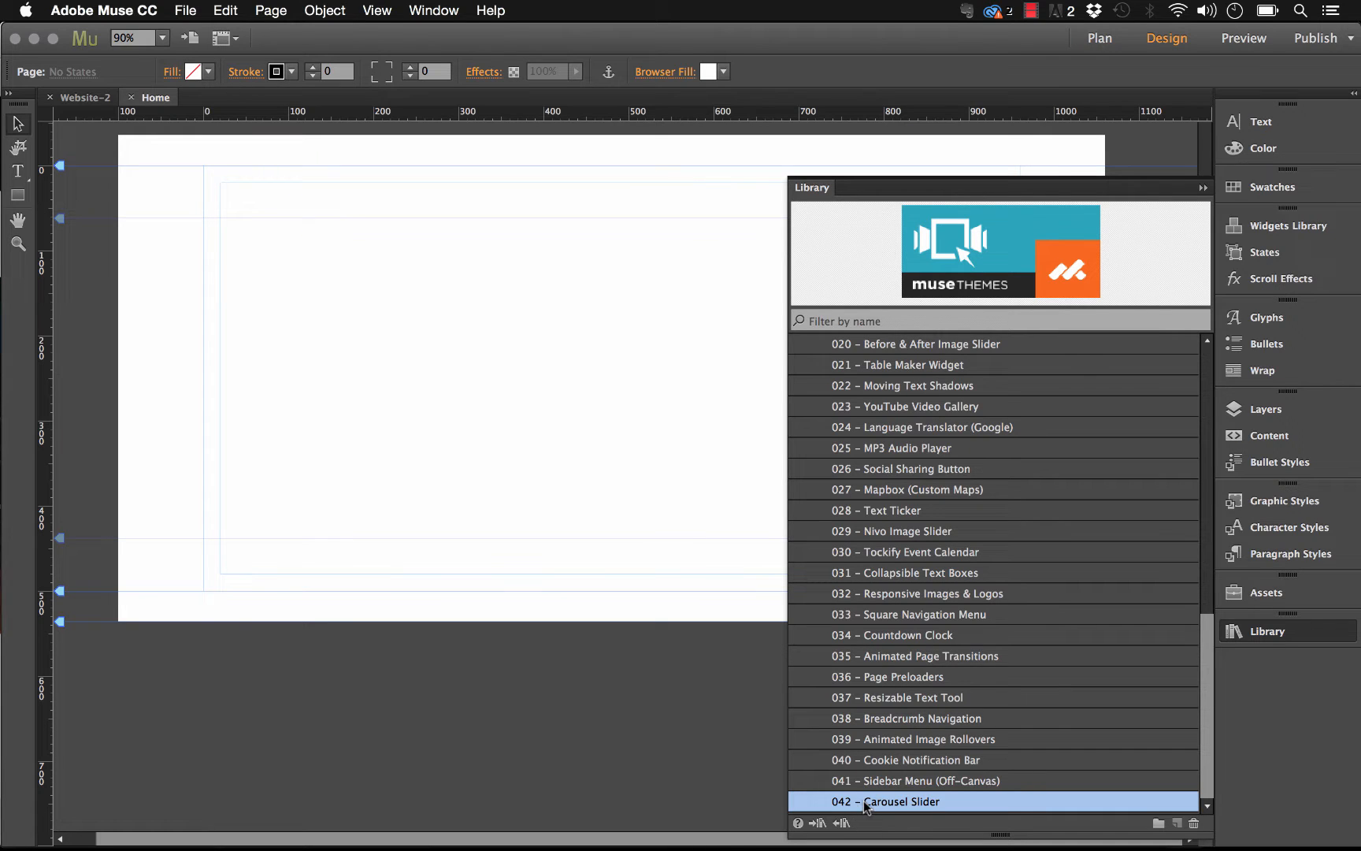
left_click_drag(868, 802, 222, 219)
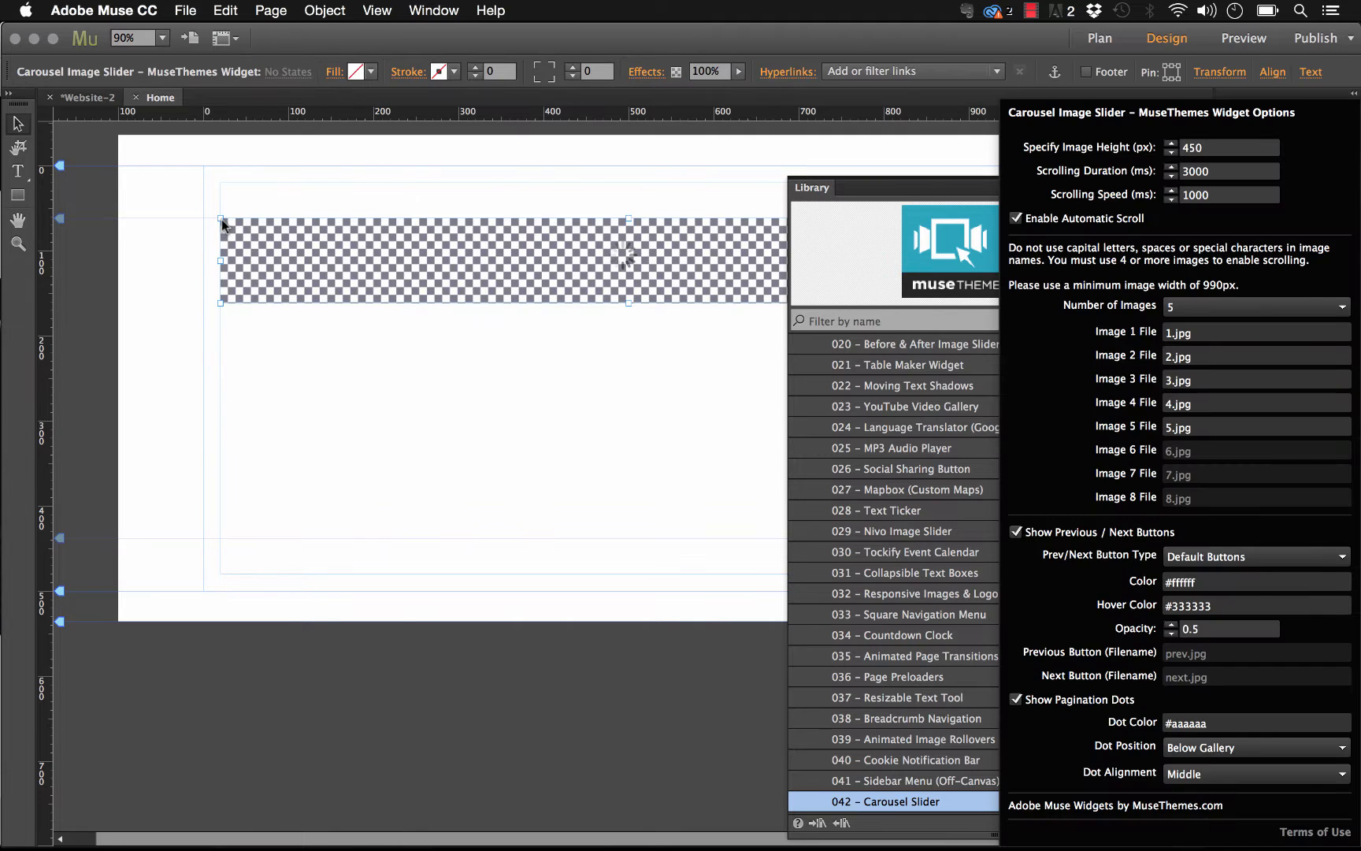
left_click(499, 177)
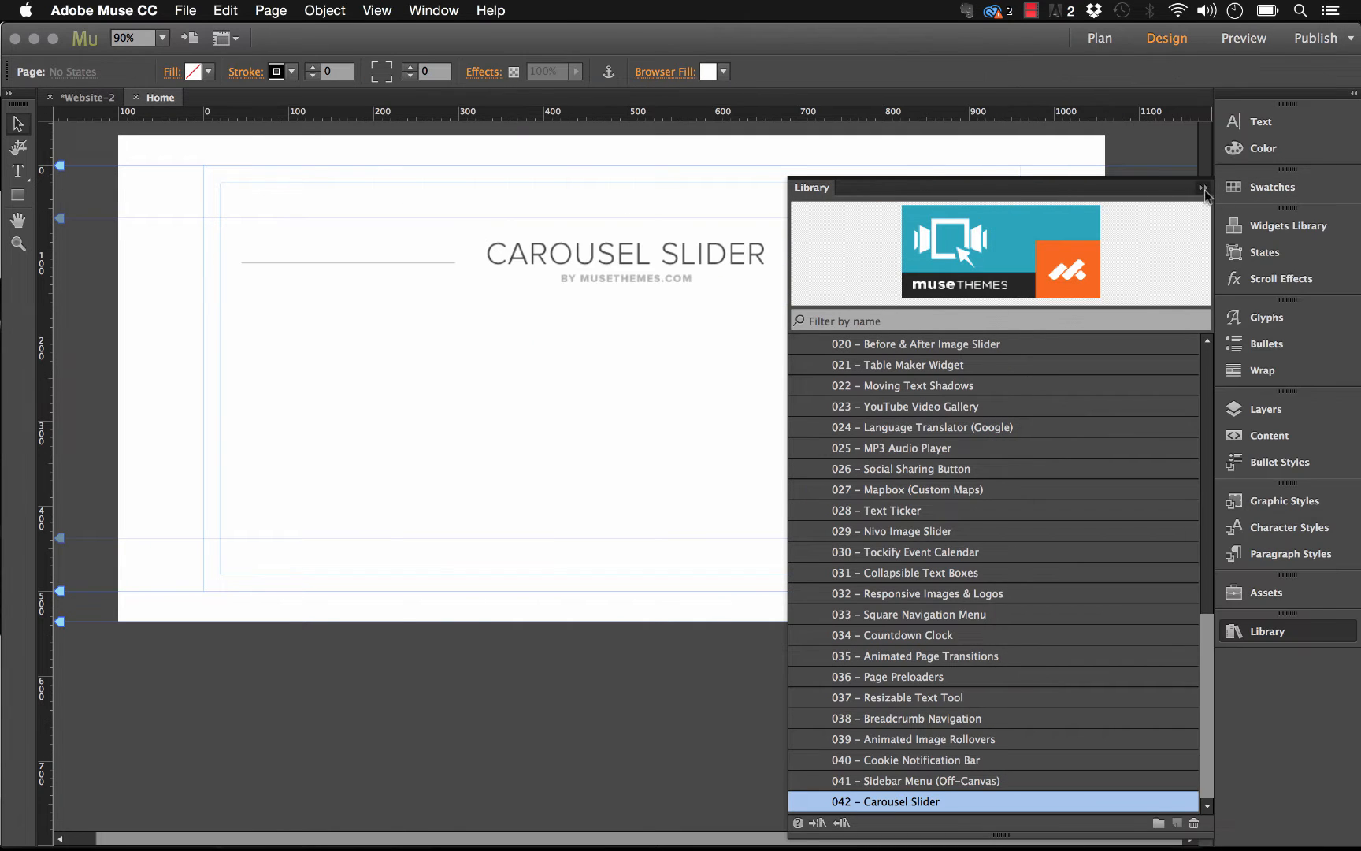
left_click(1205, 191)
left_click_drag(859, 233, 839, 264)
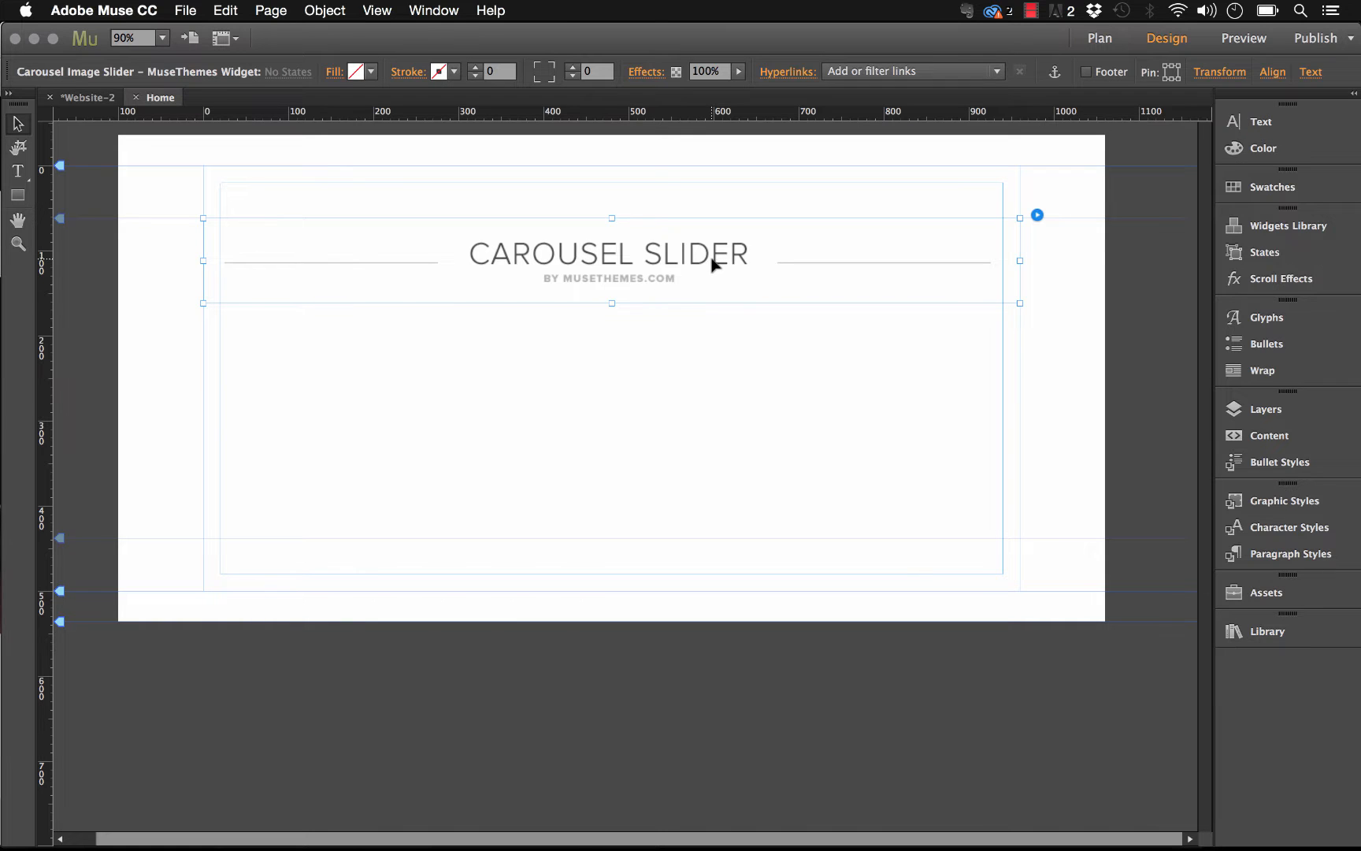
key("shift+Down")
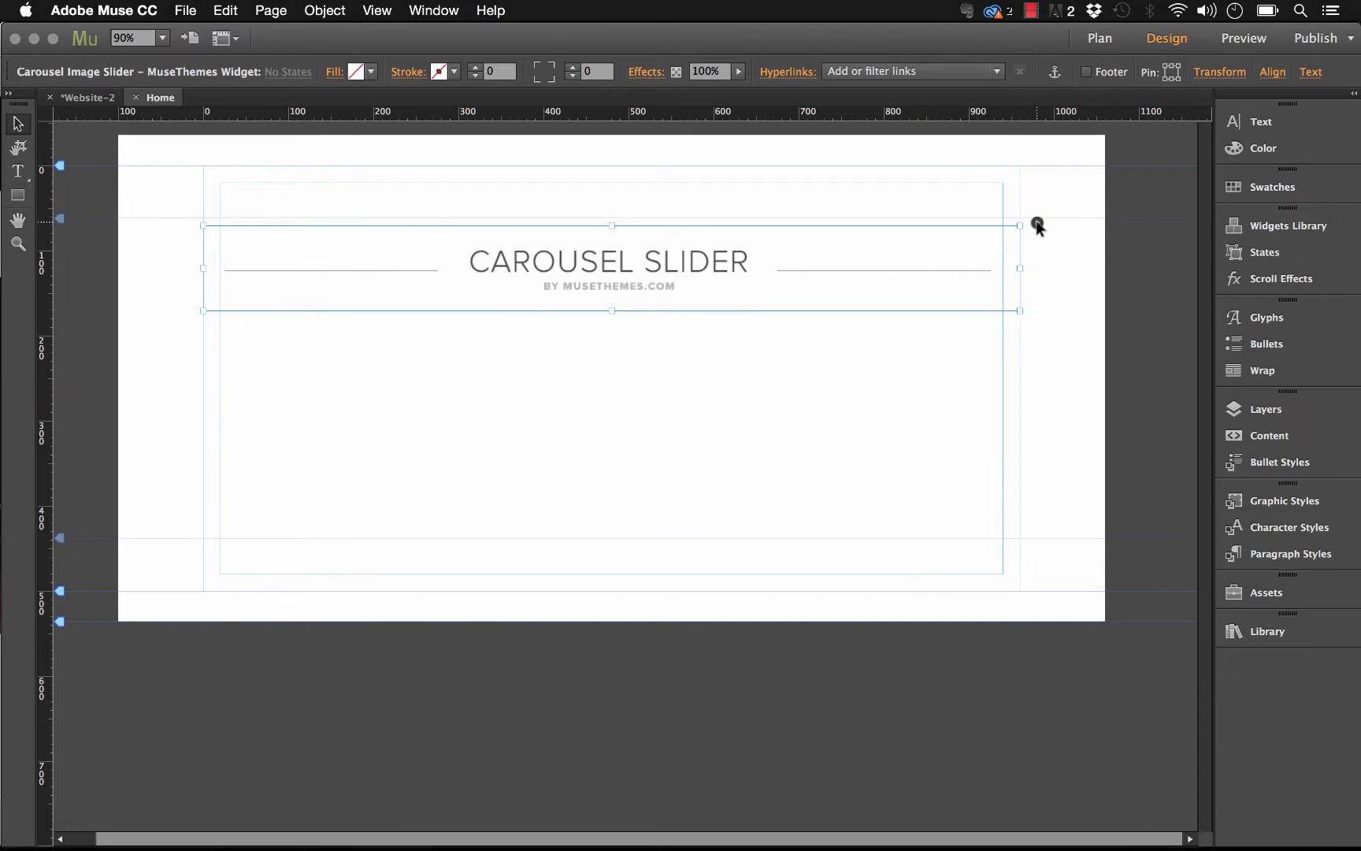
Move the carousel widget partly off the page's left side and review its widget options
left_click(1037, 225)
left_click(794, 249)
left_click_drag(808, 254, 464, 303)
left_click(680, 274)
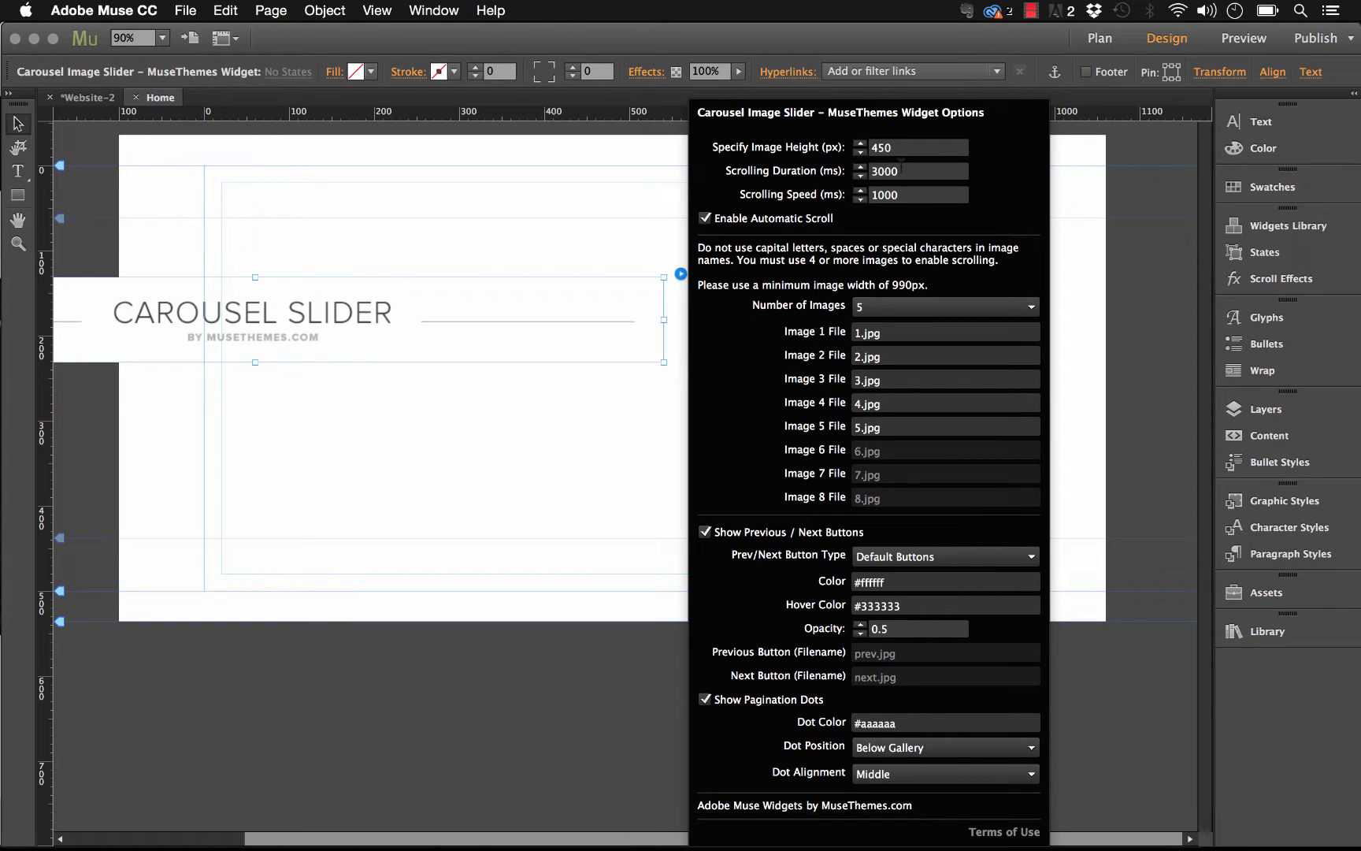
left_click(514, 496)
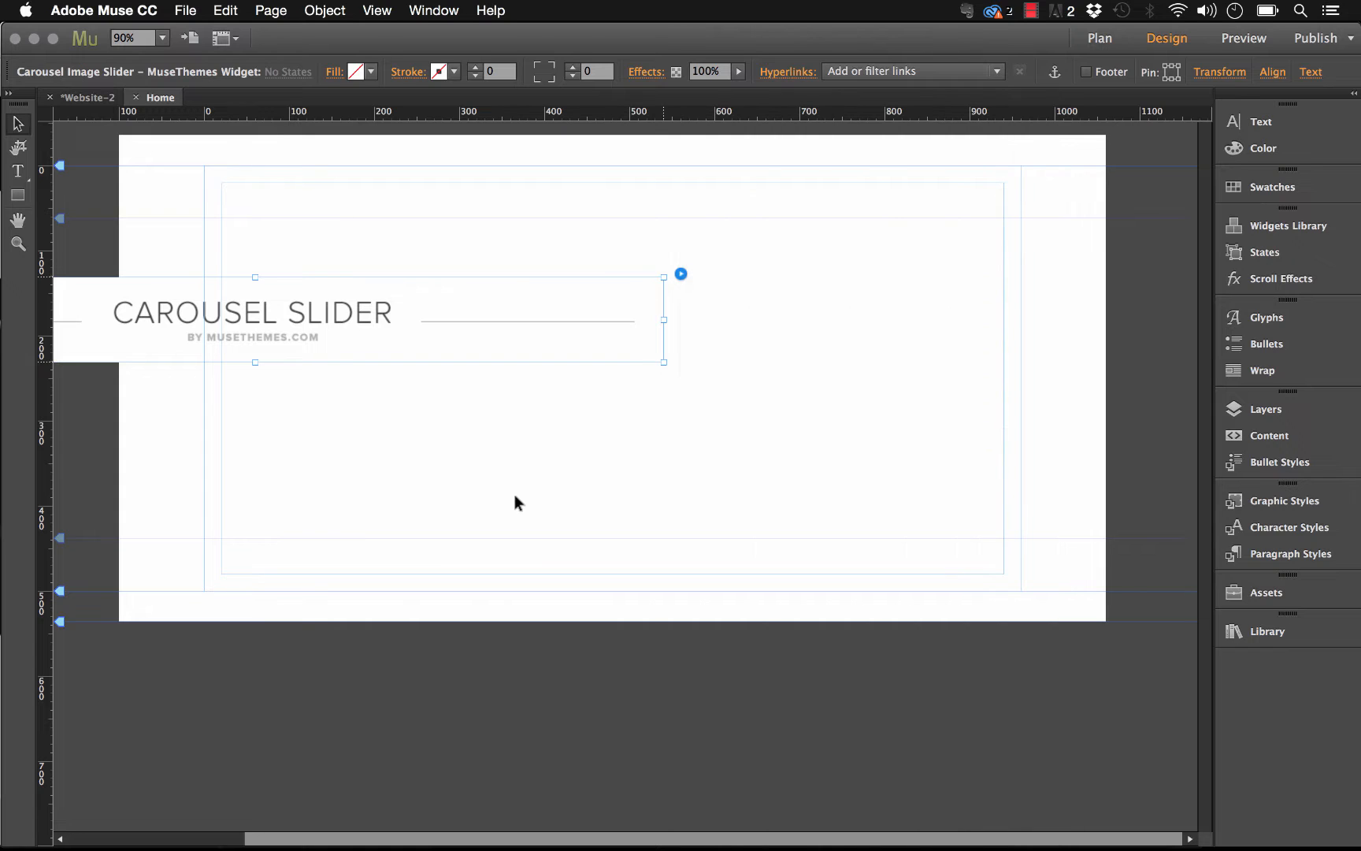
left_click(514, 495)
Switch to InDesign and review the carousel image pages and the document setup's page dimensions
left_click(437, 814)
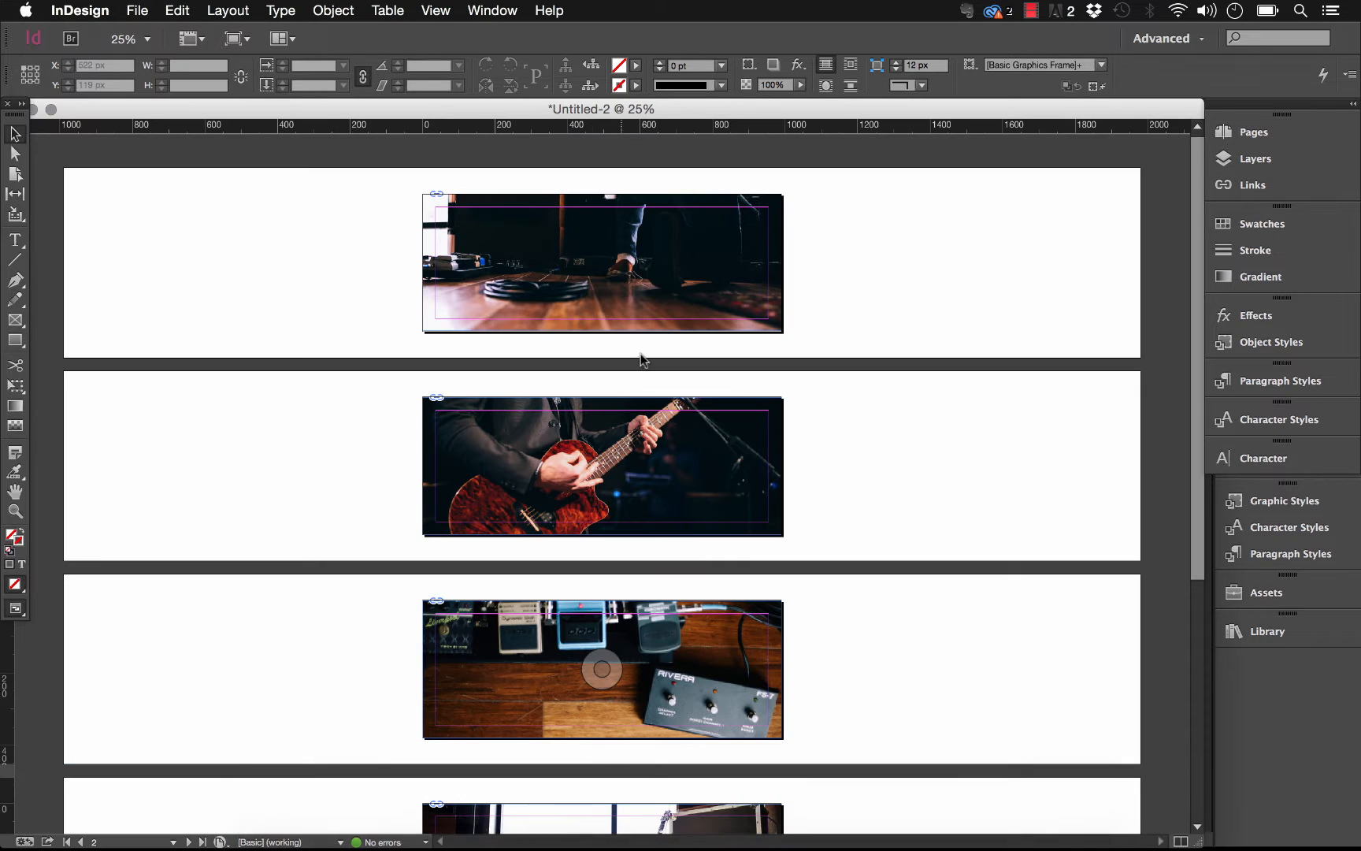
scroll(895, 256, "down", 5)
scroll(895, 256, "up", 5)
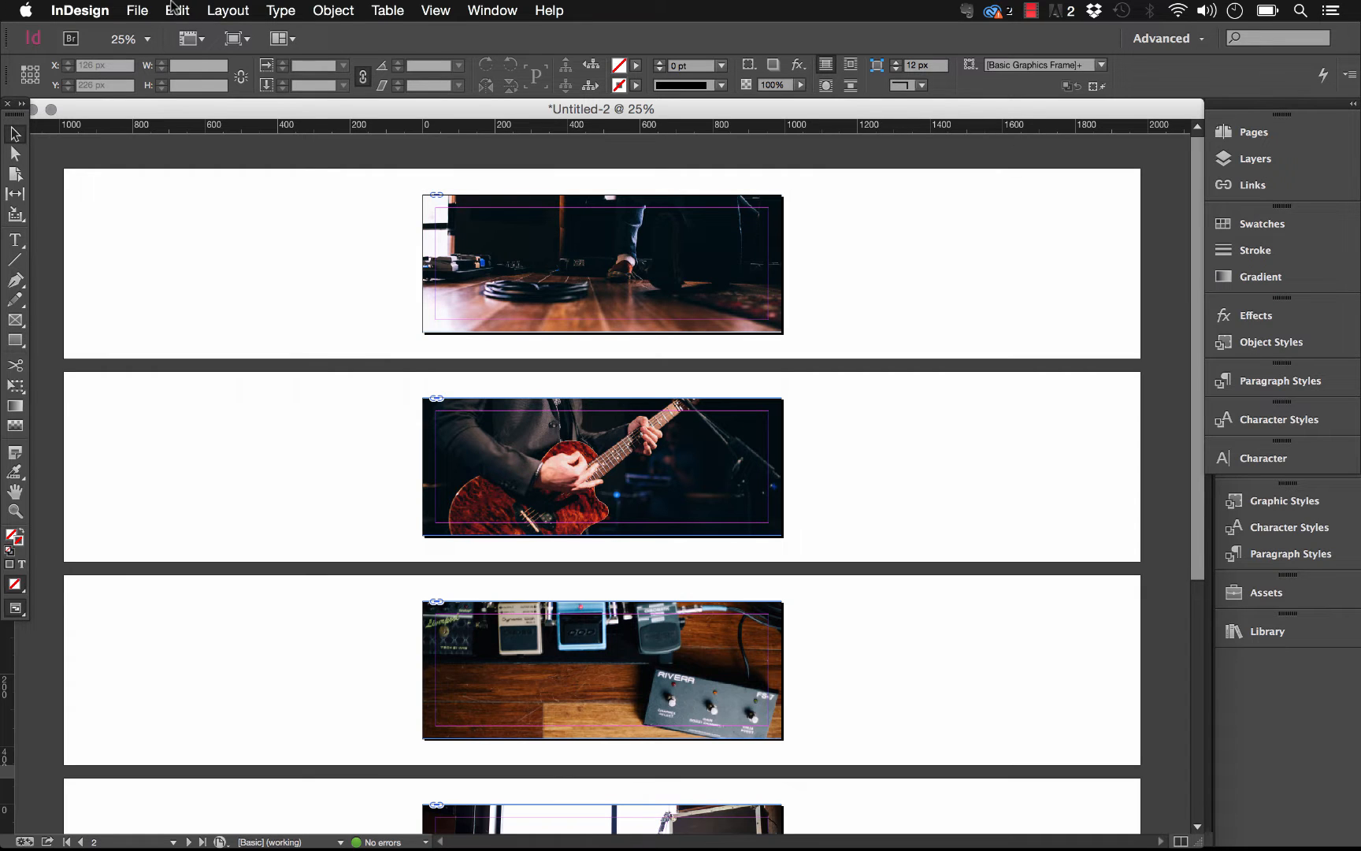
left_click(137, 11)
left_click(181, 402)
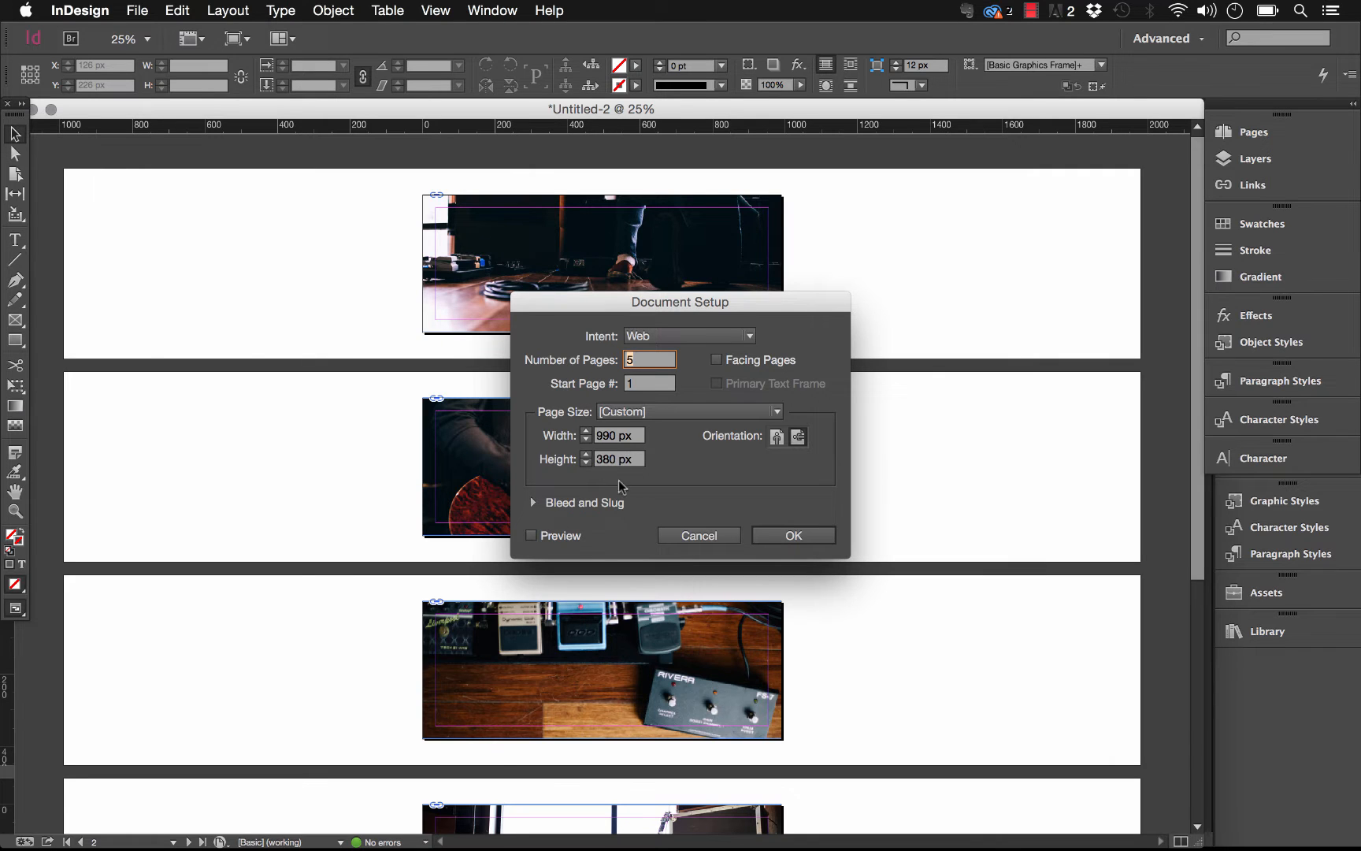
left_click(698, 537)
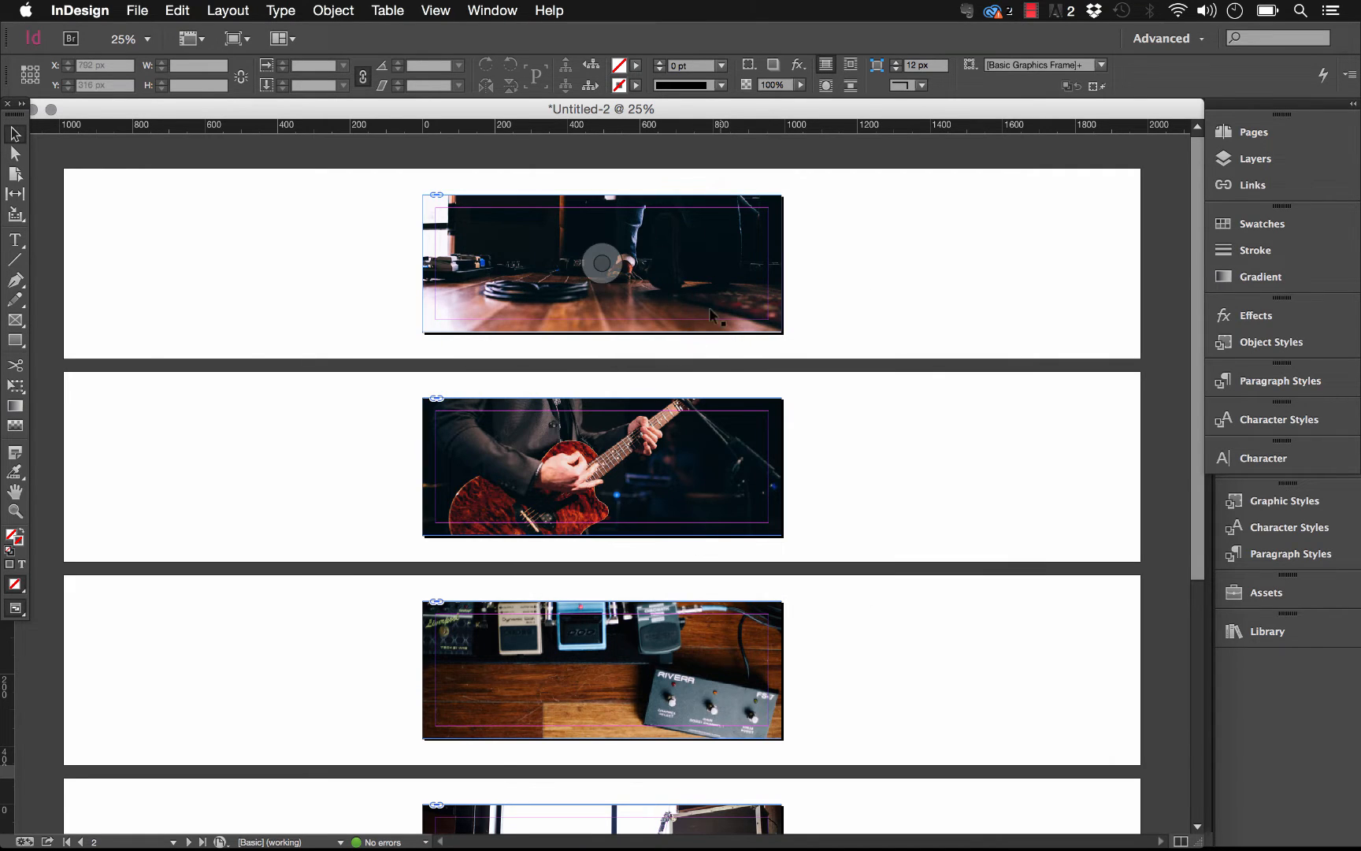
Switch back to Adobe Muse and review the carousel widget's image naming and minimum width requirements
mouse_move(746, 835)
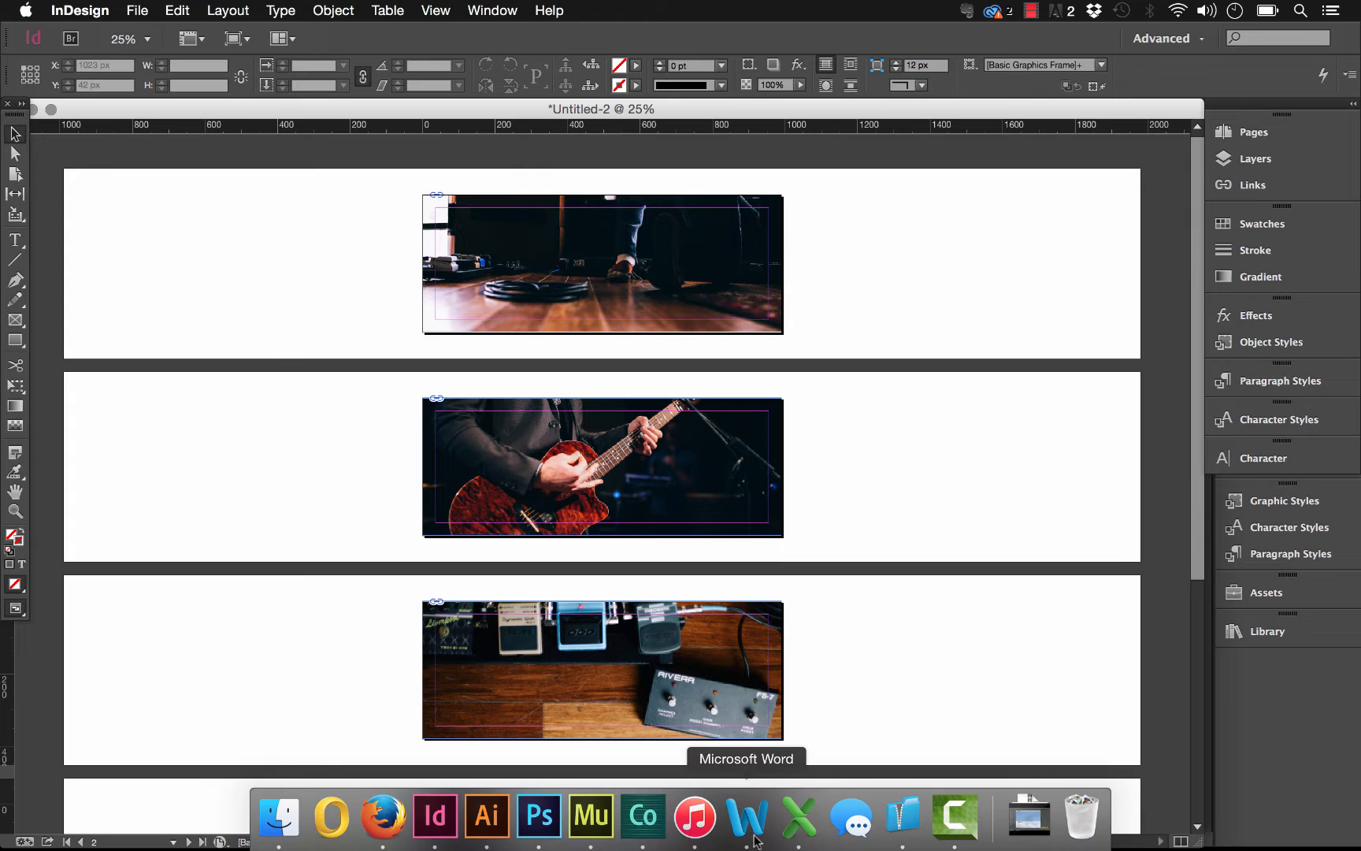
left_click(590, 827)
left_click(455, 313)
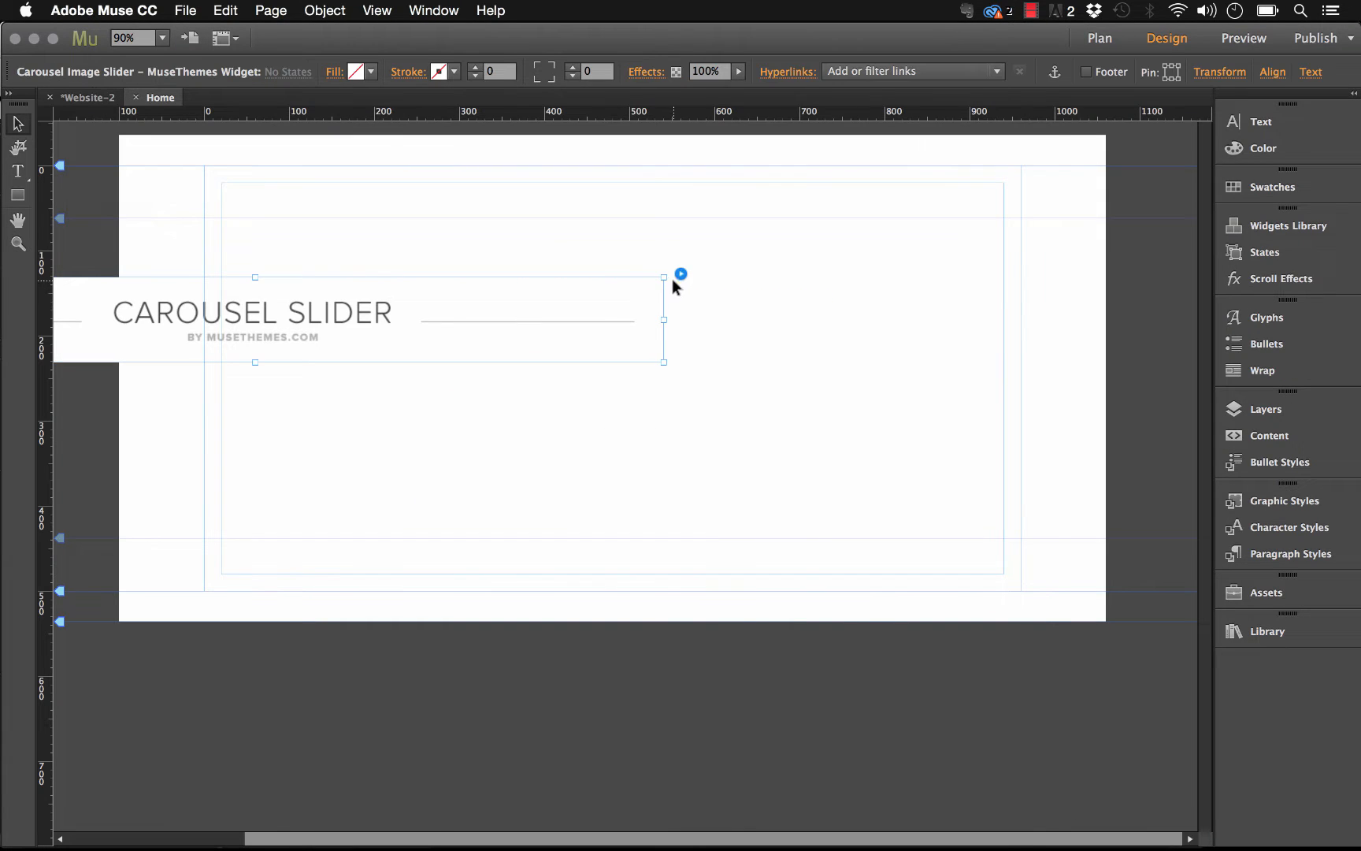
left_click(681, 274)
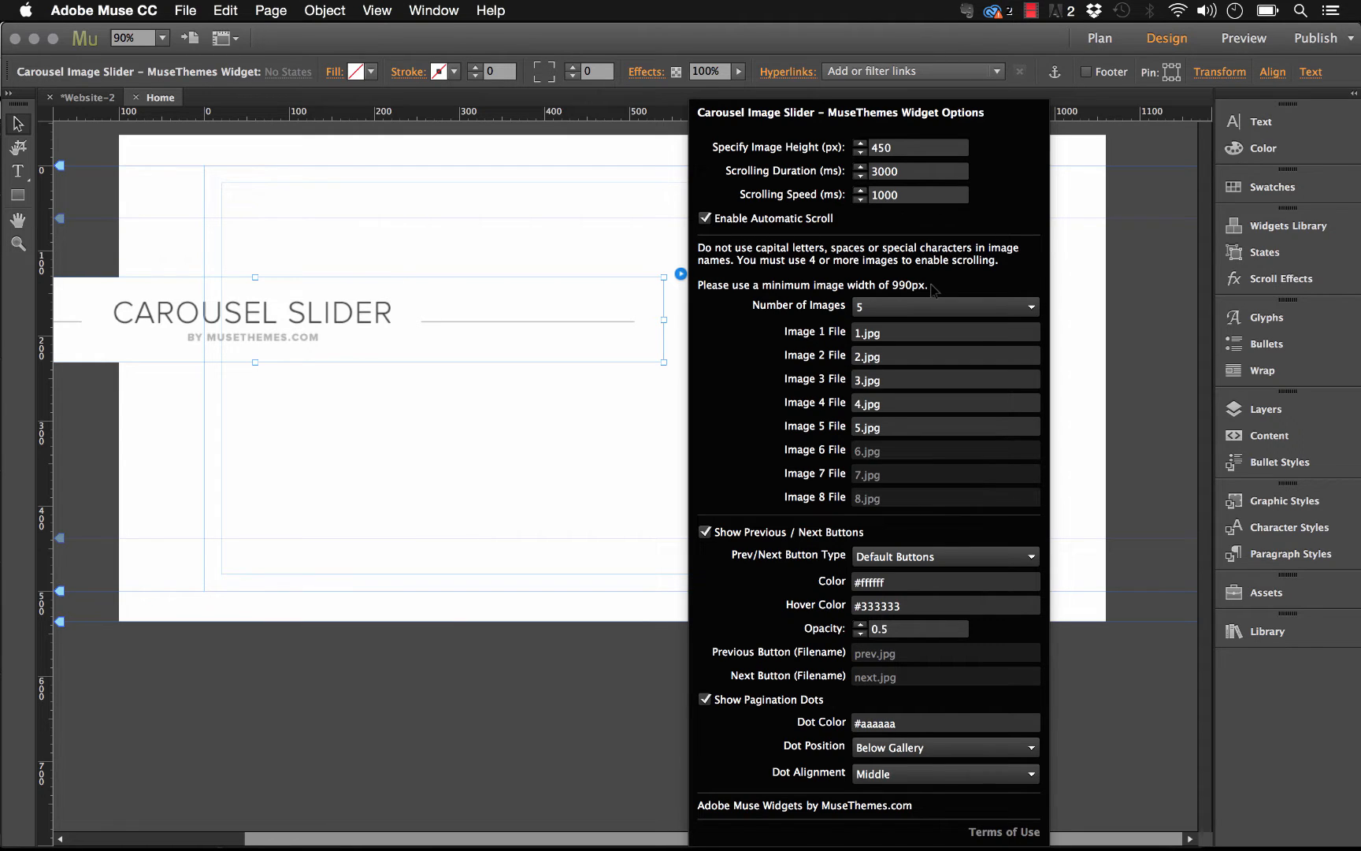
Move the carousel widget back so it is centred near the top of the Home page
left_click(524, 240)
left_click_drag(422, 321, 781, 262)
left_click(772, 341)
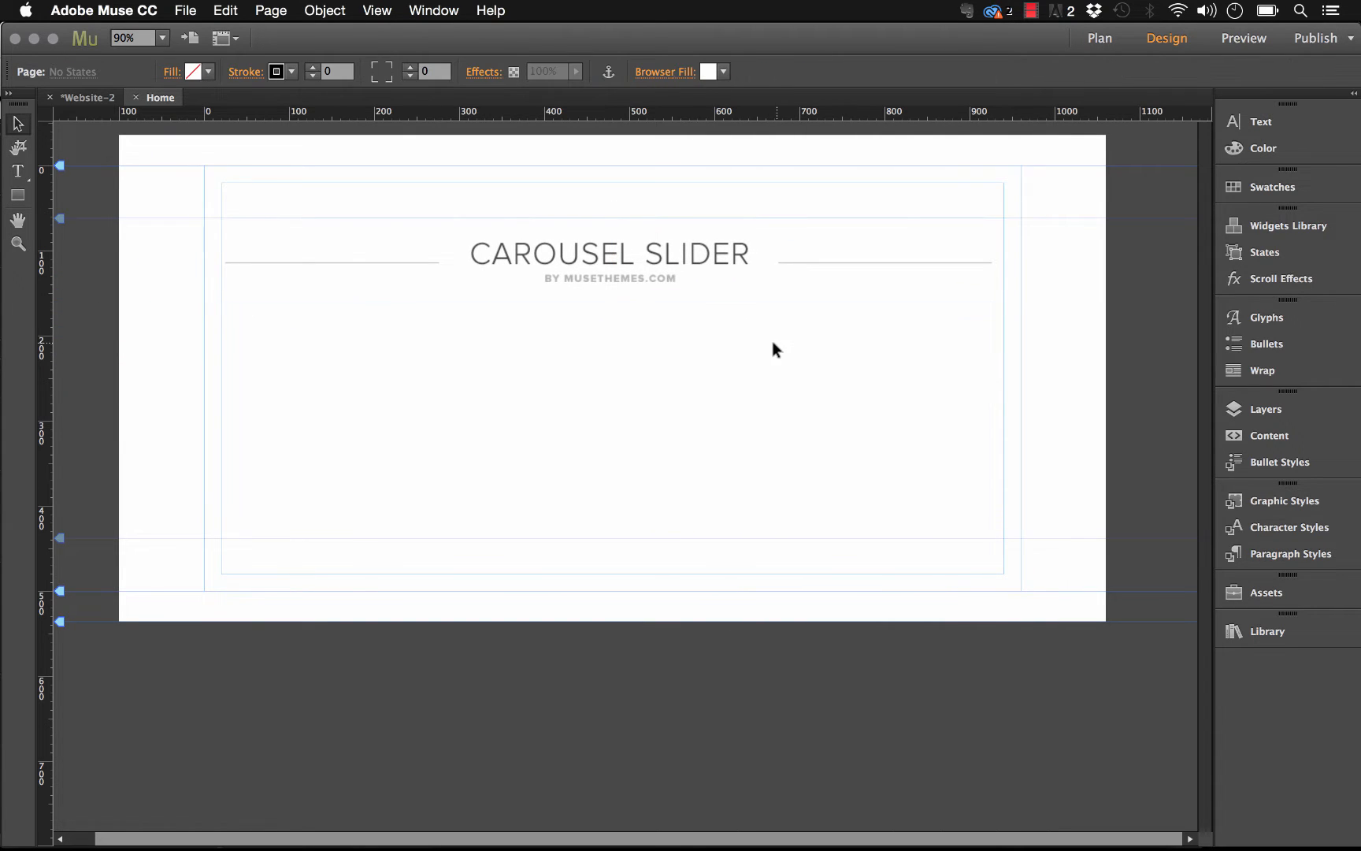
Add carousel1.jpg through carousel5.jpg as files for upload and check them among the site's assets
left_click(189, 11)
left_click(189, 11)
left_click(189, 12)
left_click(254, 233)
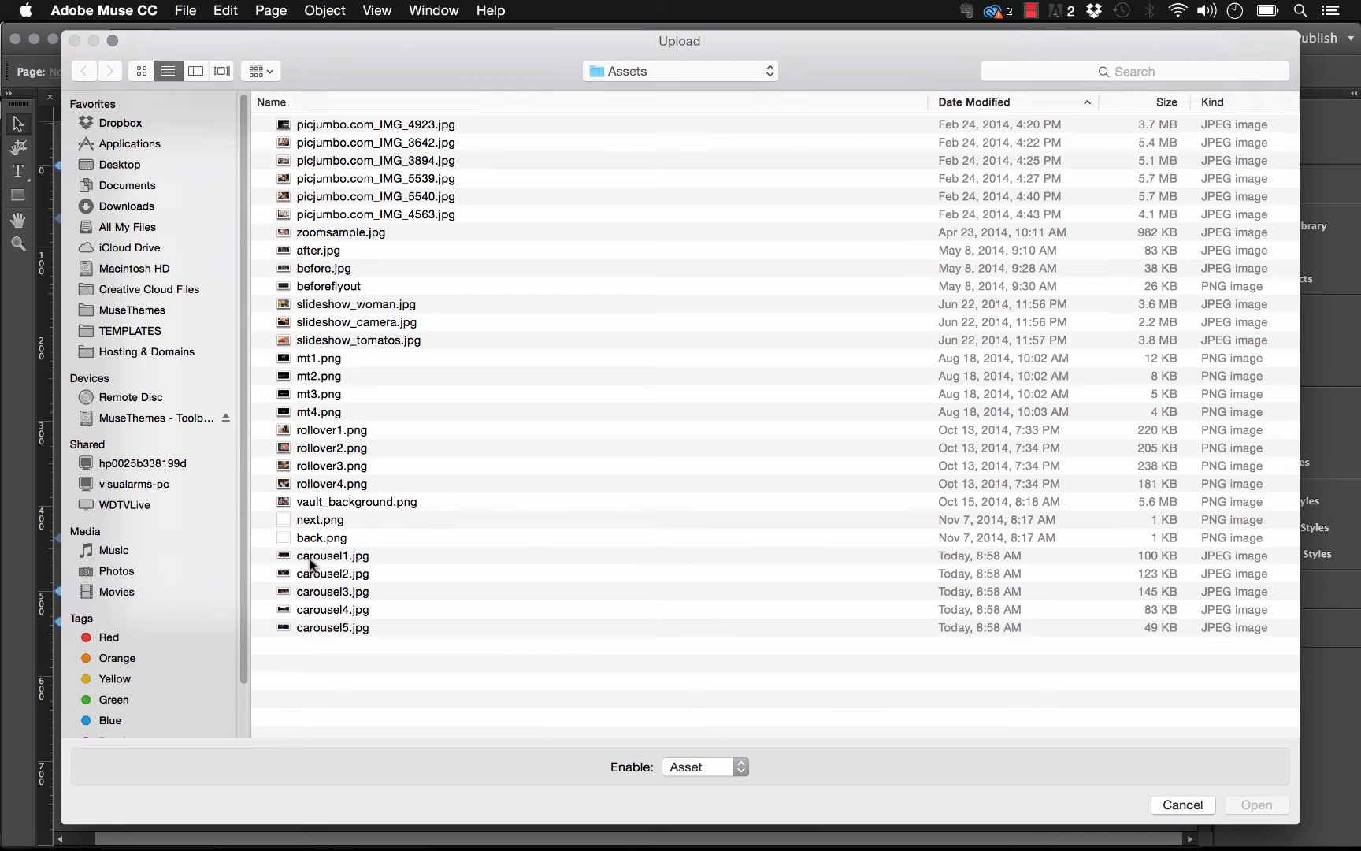
left_click(312, 557)
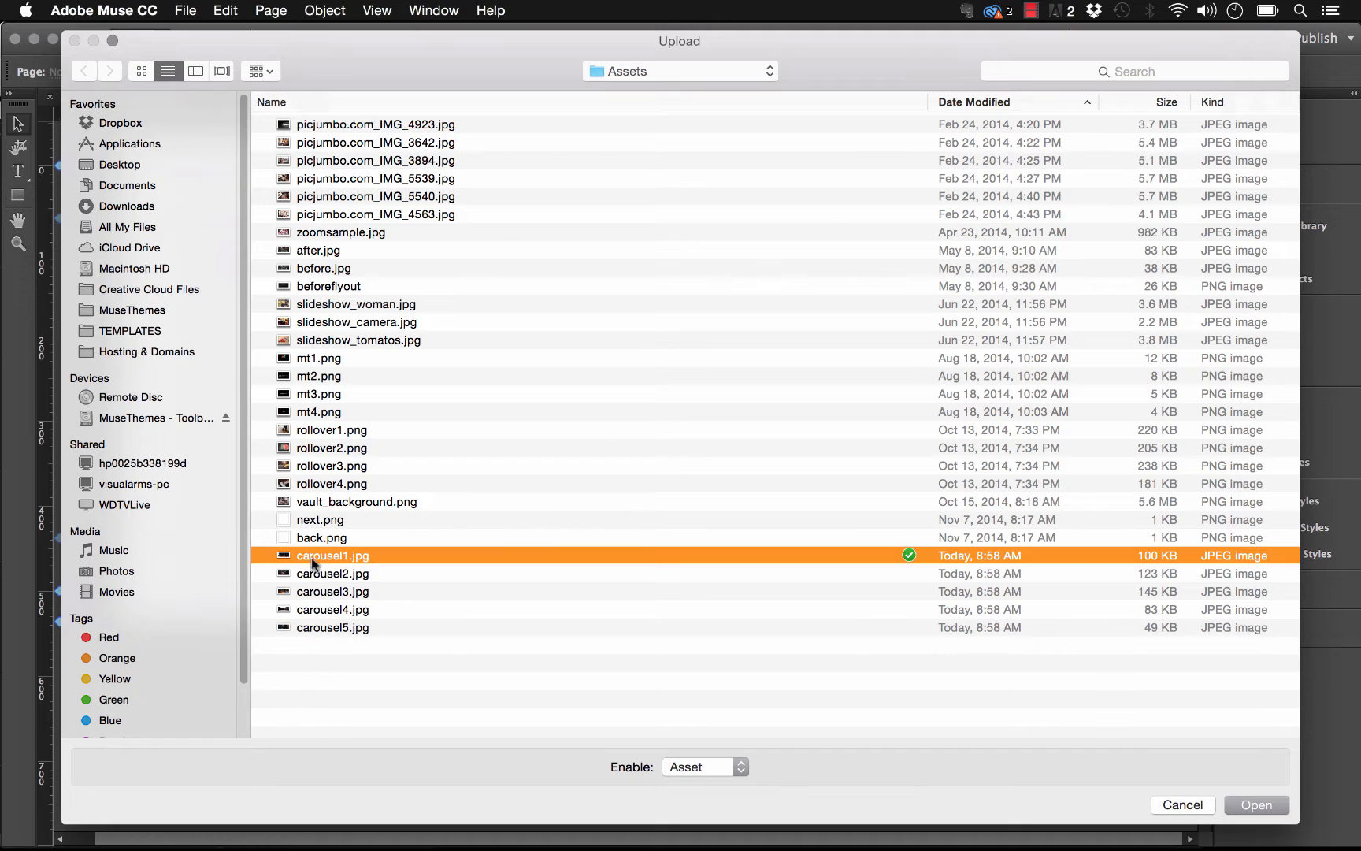
left_click(330, 627, "shift")
left_click(1238, 805)
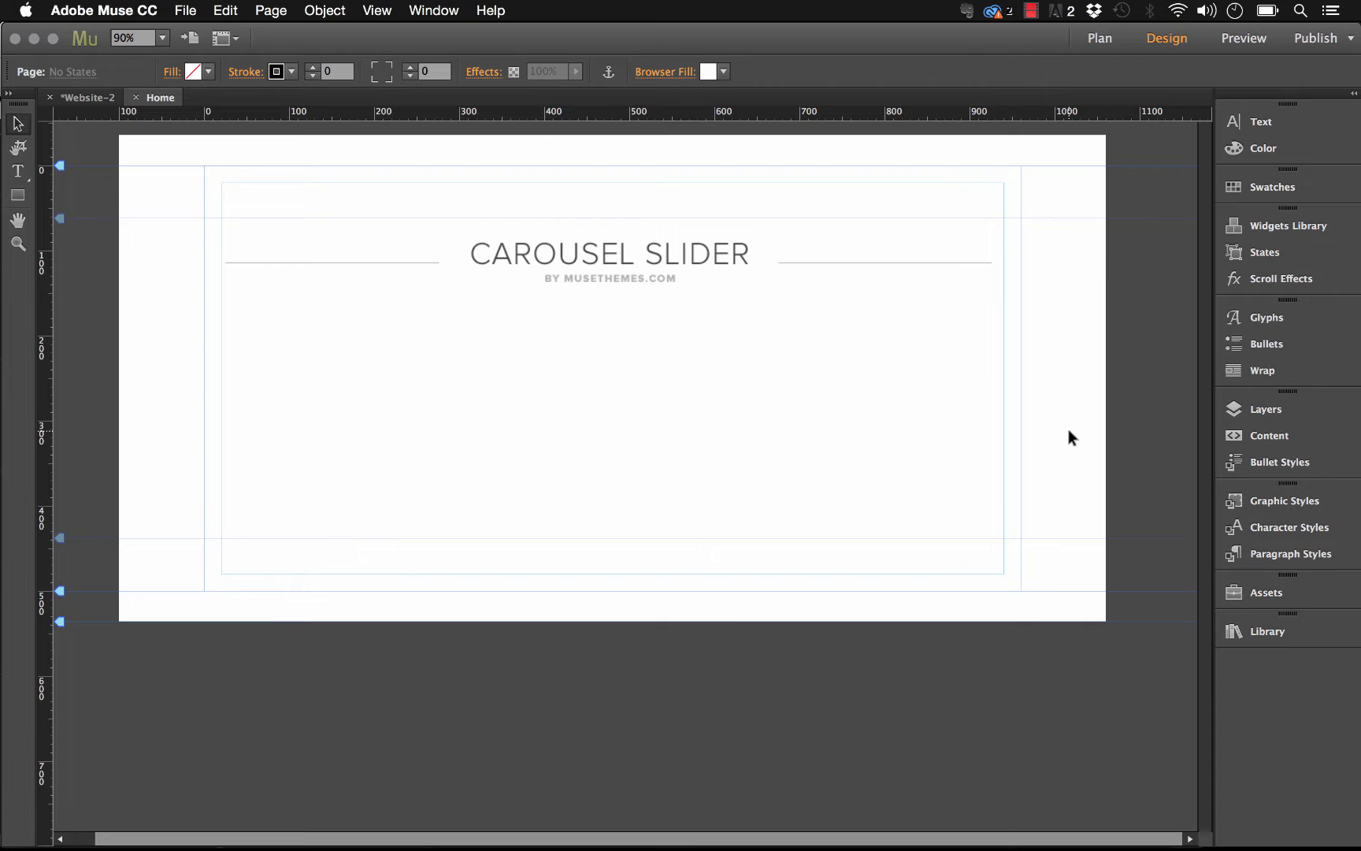
left_click(1288, 595)
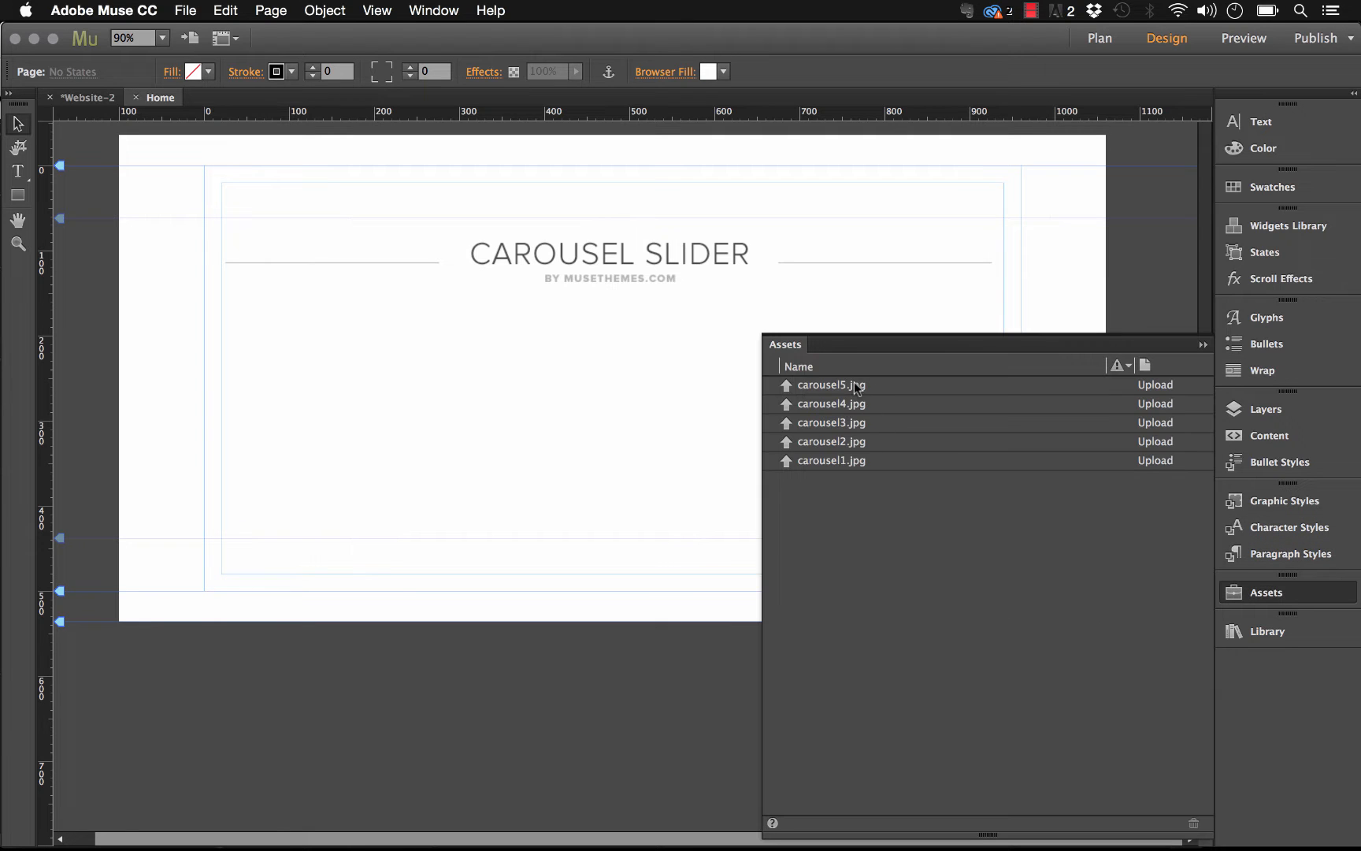
left_click(1014, 329)
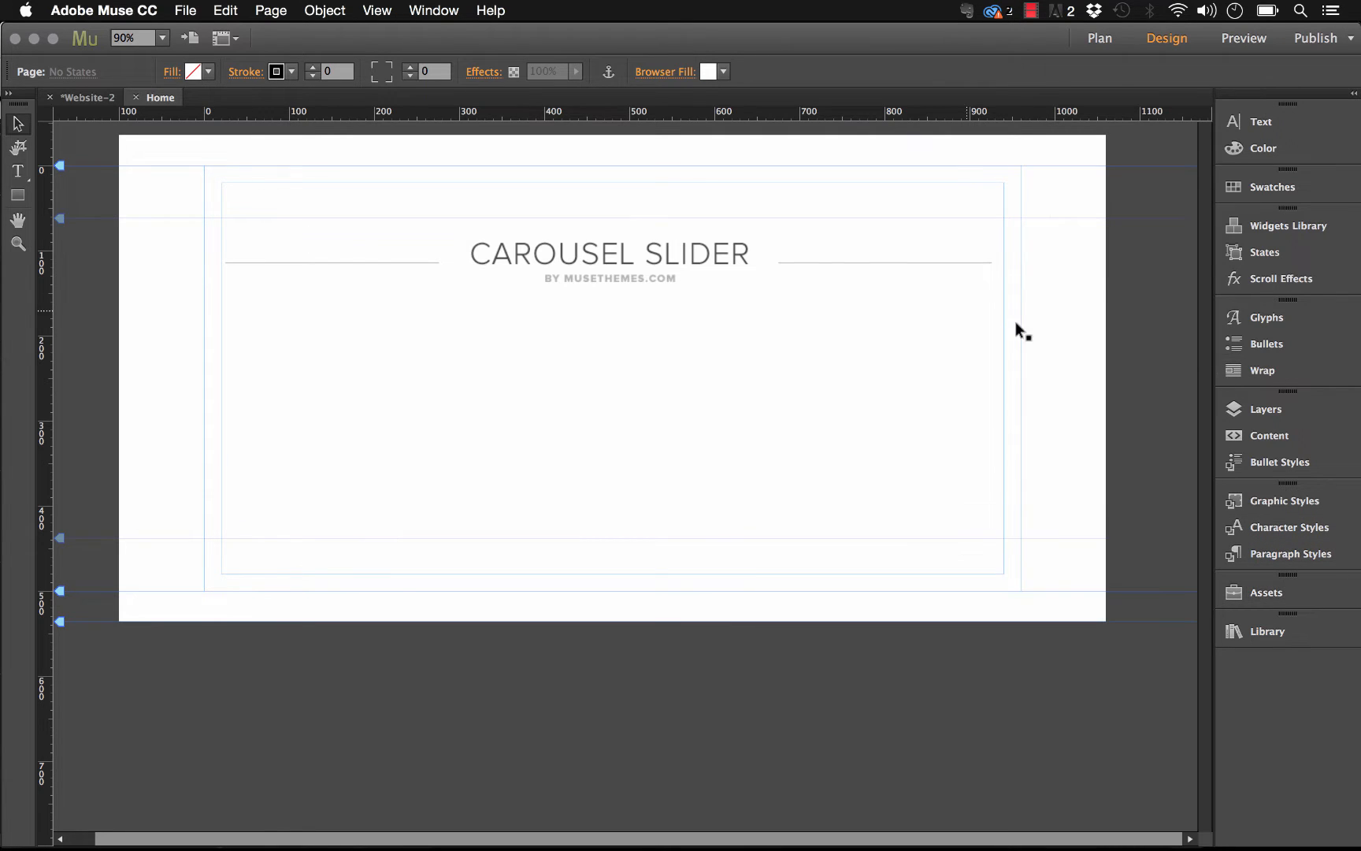
Set the carousel widget's image height to 380 px and its scrolling speed to 500 ms
left_click(999, 252)
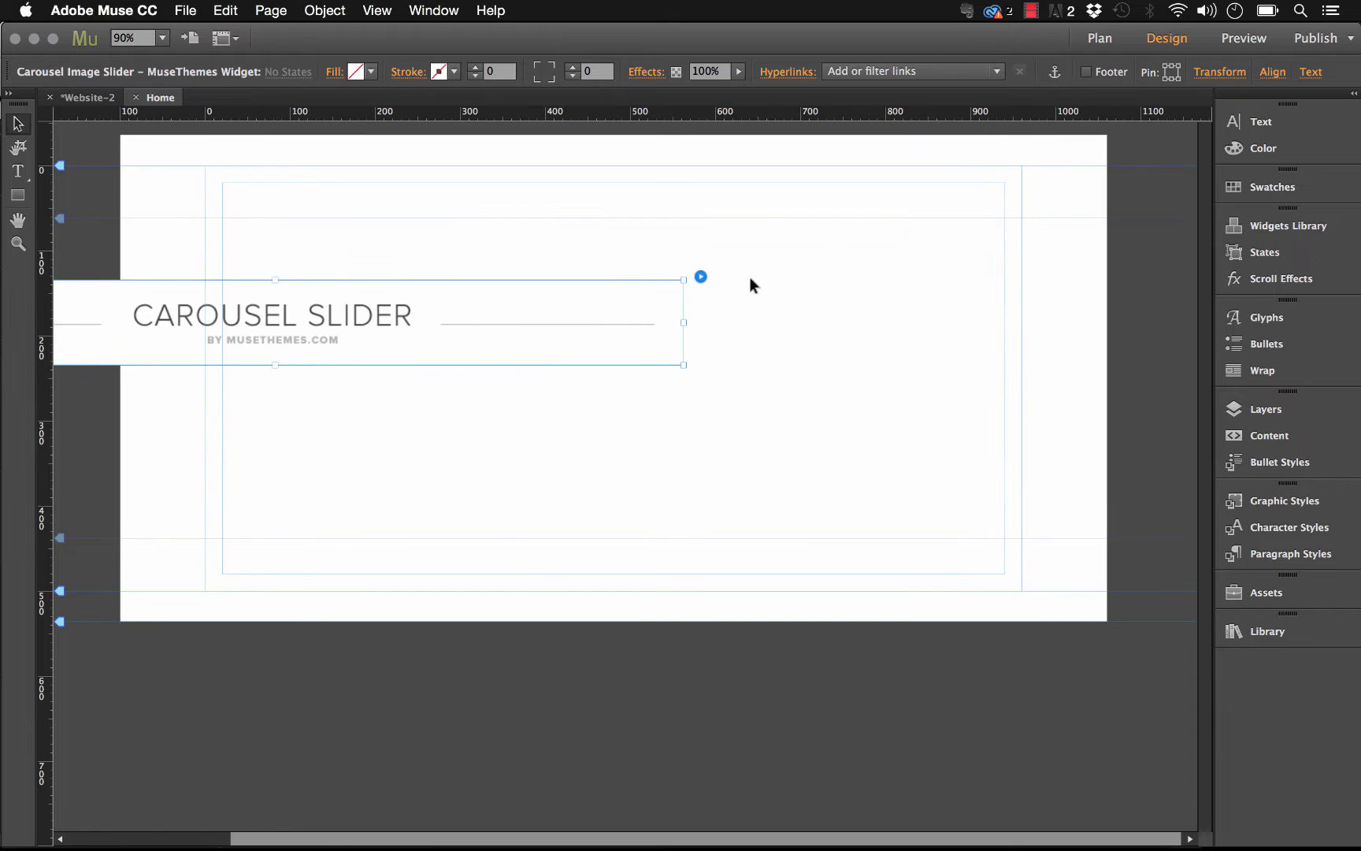
left_click(700, 278)
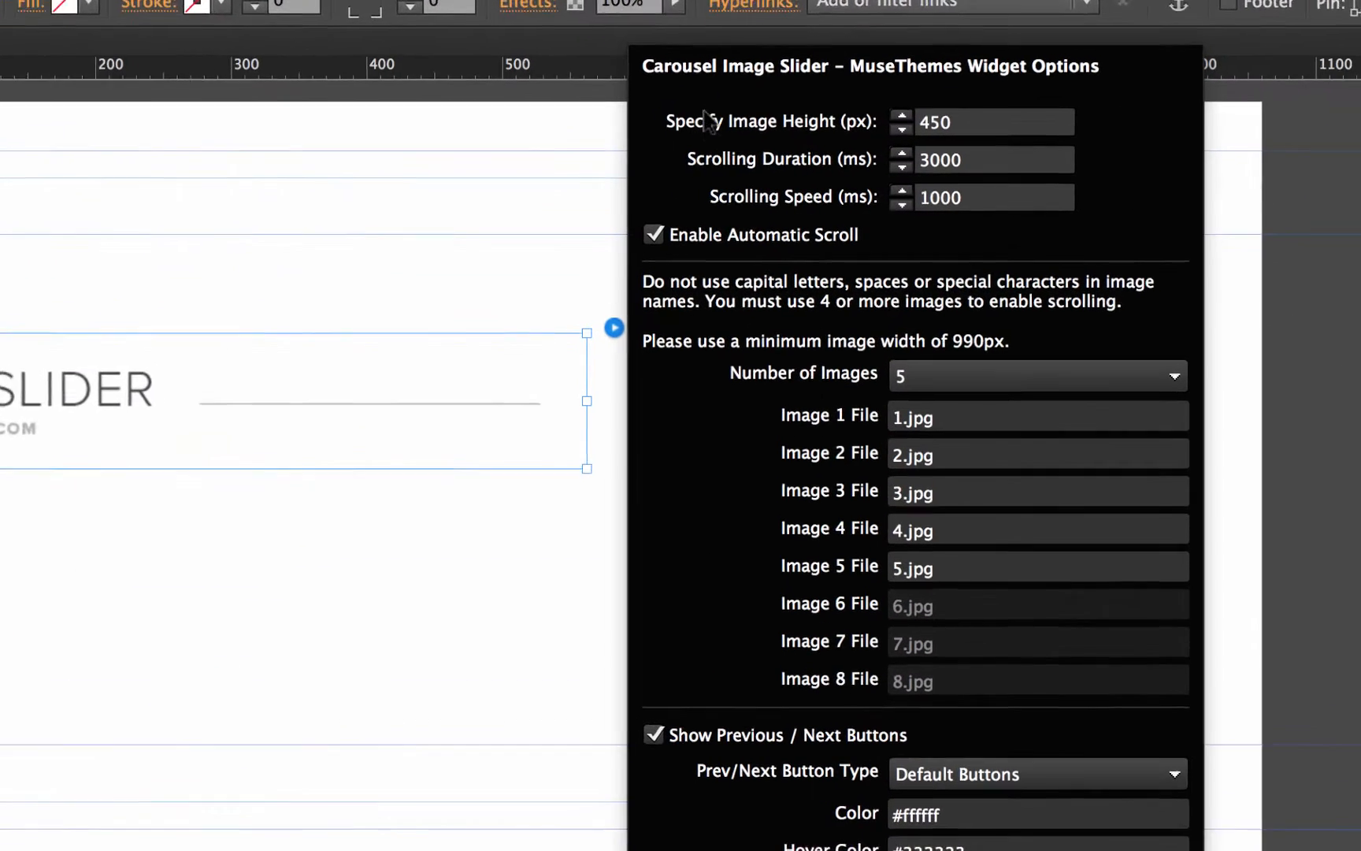
left_click(1030, 127)
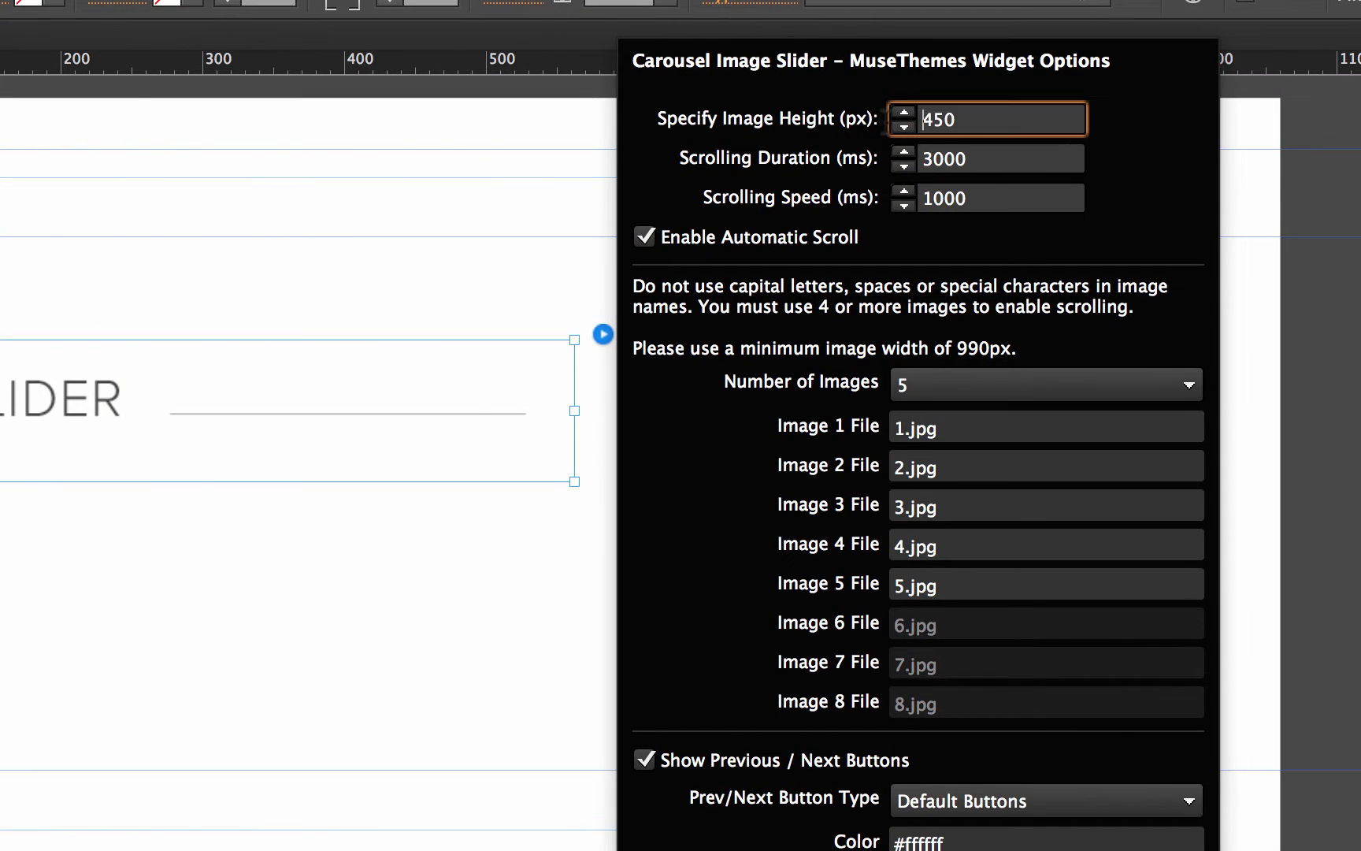
type("380")
key("Tab")
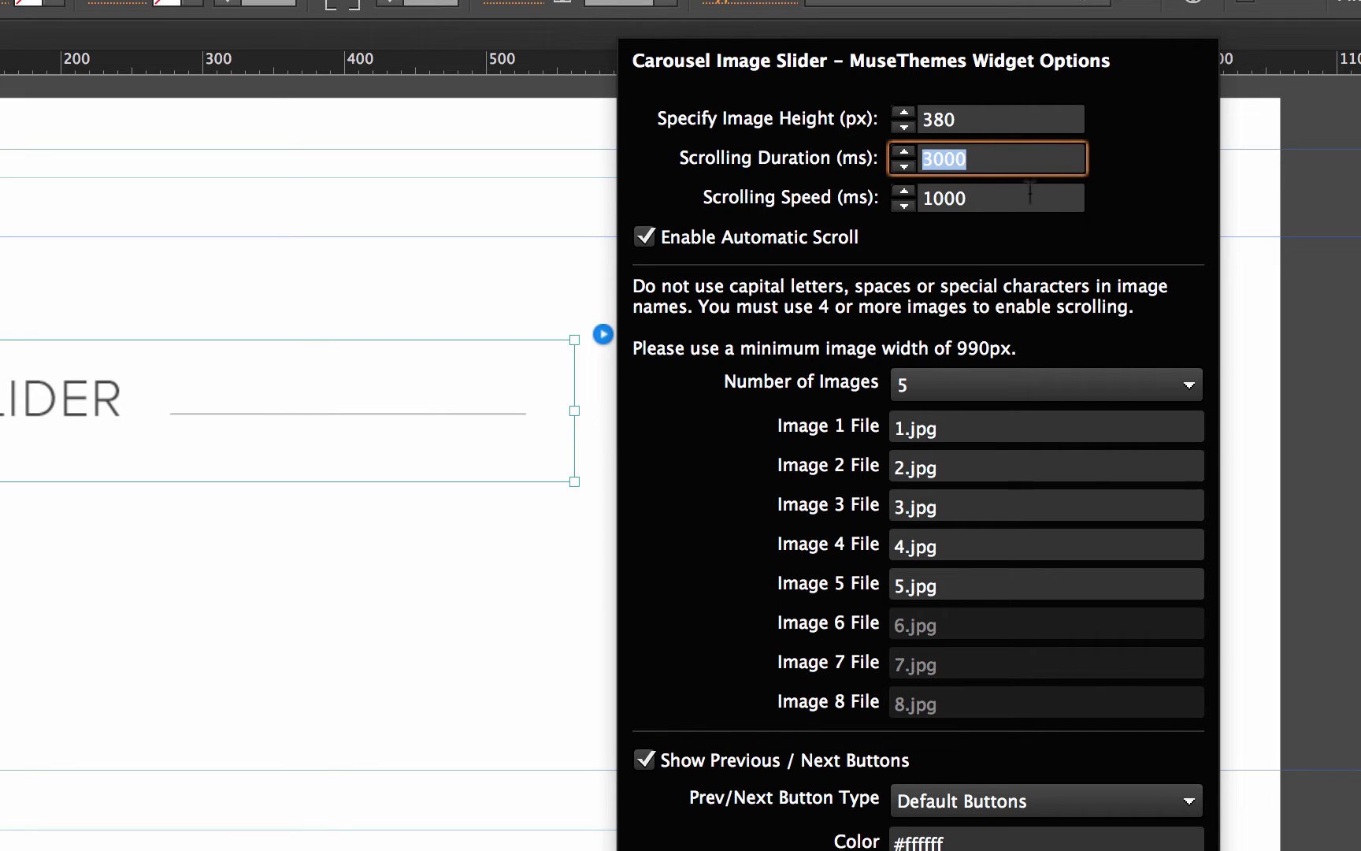
key("Tab")
type("500")
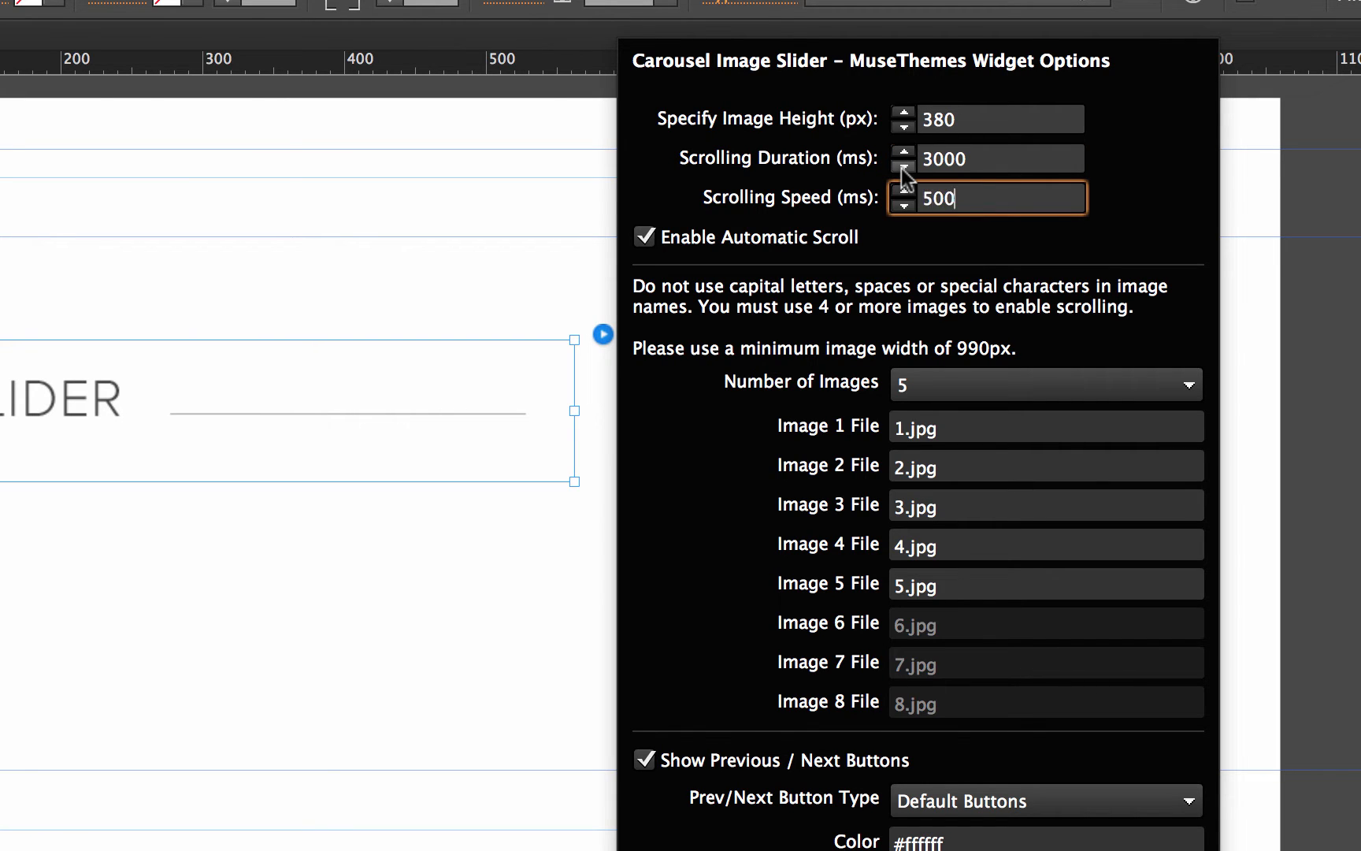
key("Tab")
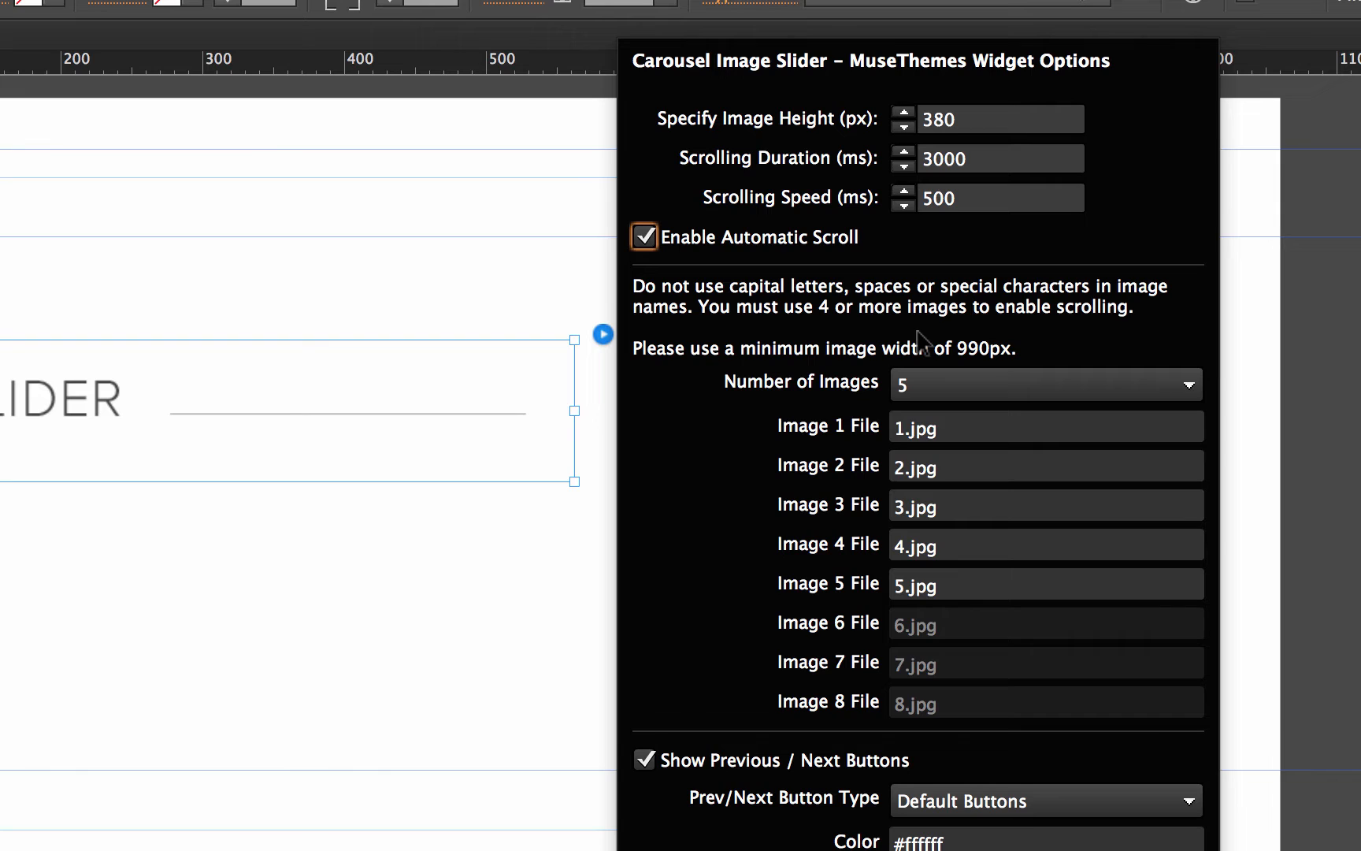
Set the carousel's number of images to 4 and enter carousel1.jpg as the Image 1 file
left_click(956, 389)
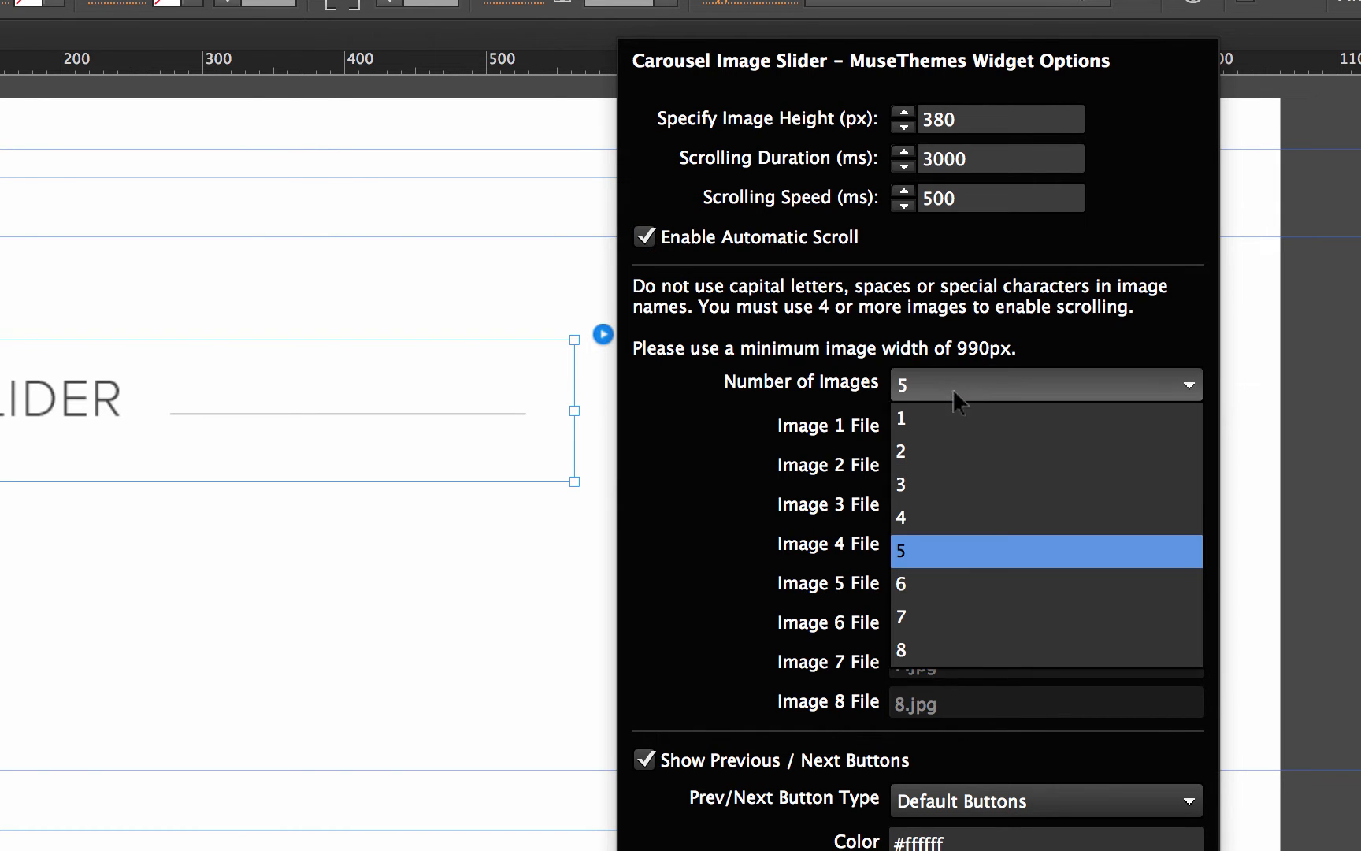
left_click(915, 517)
left_click(923, 432)
type("coursel")
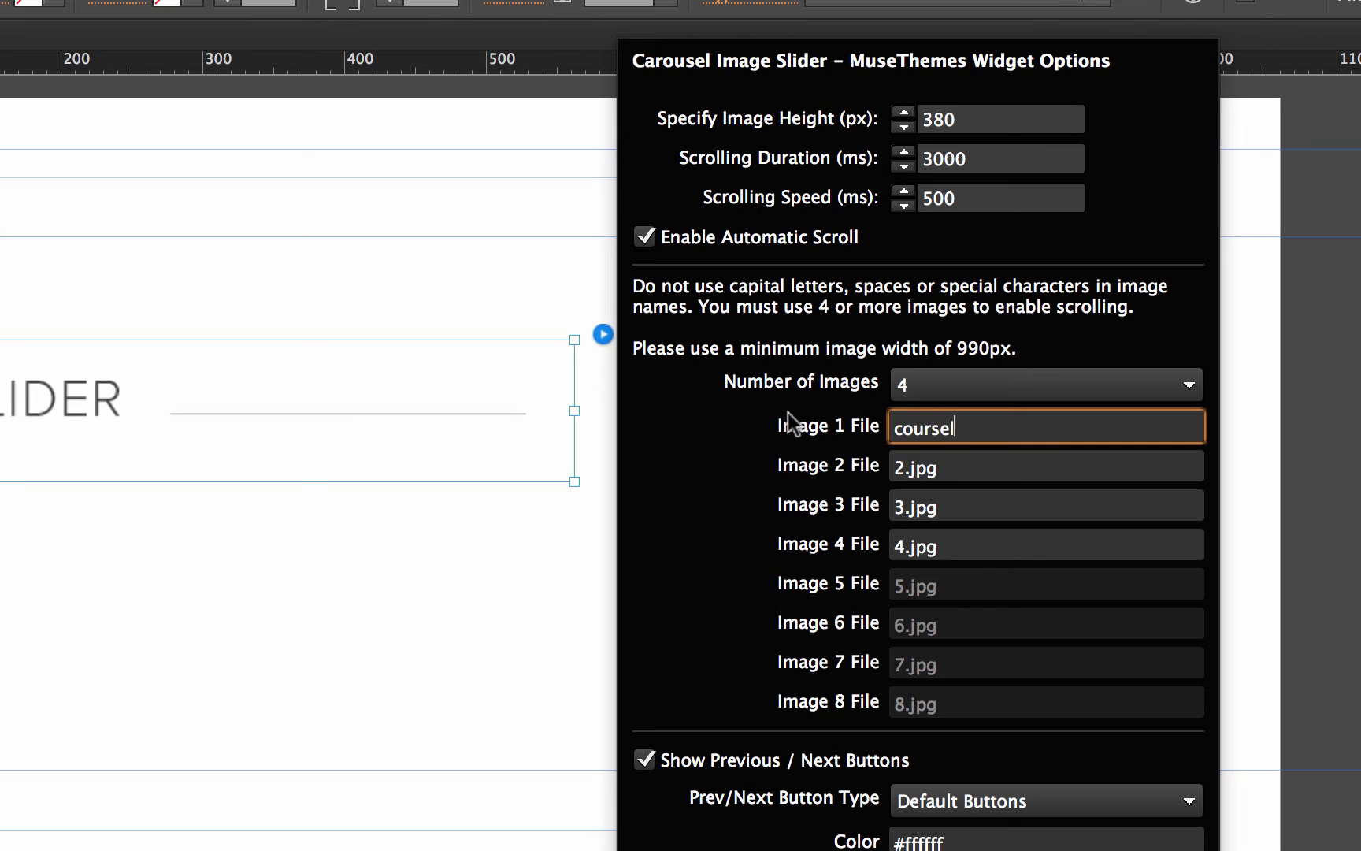
key("BackSpace")
key("BackSpace")
type("arousel1.jpg")
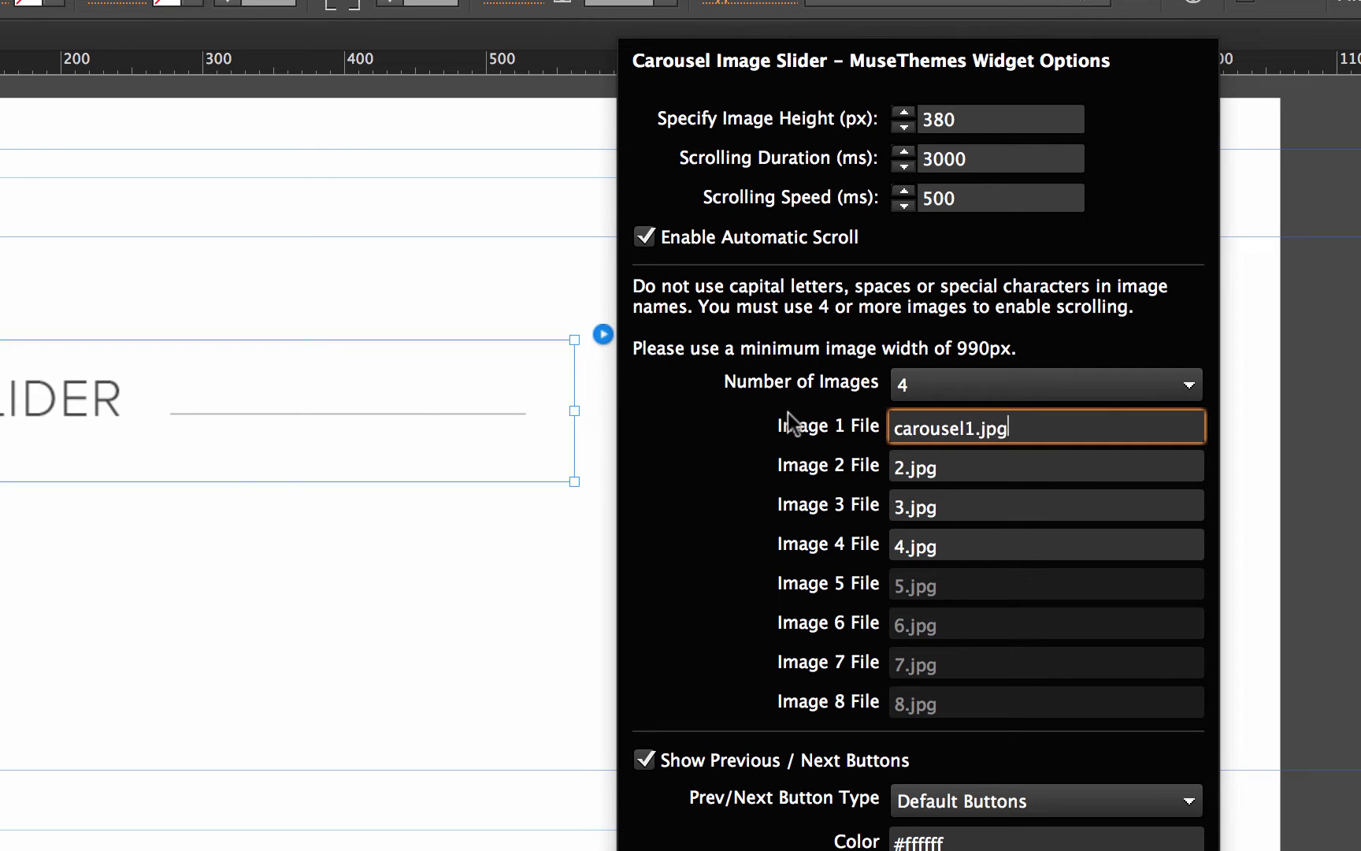
Copy the Image 1 file name into the file entries for images 2, 3 and 4
key("super+a")
key("super+c")
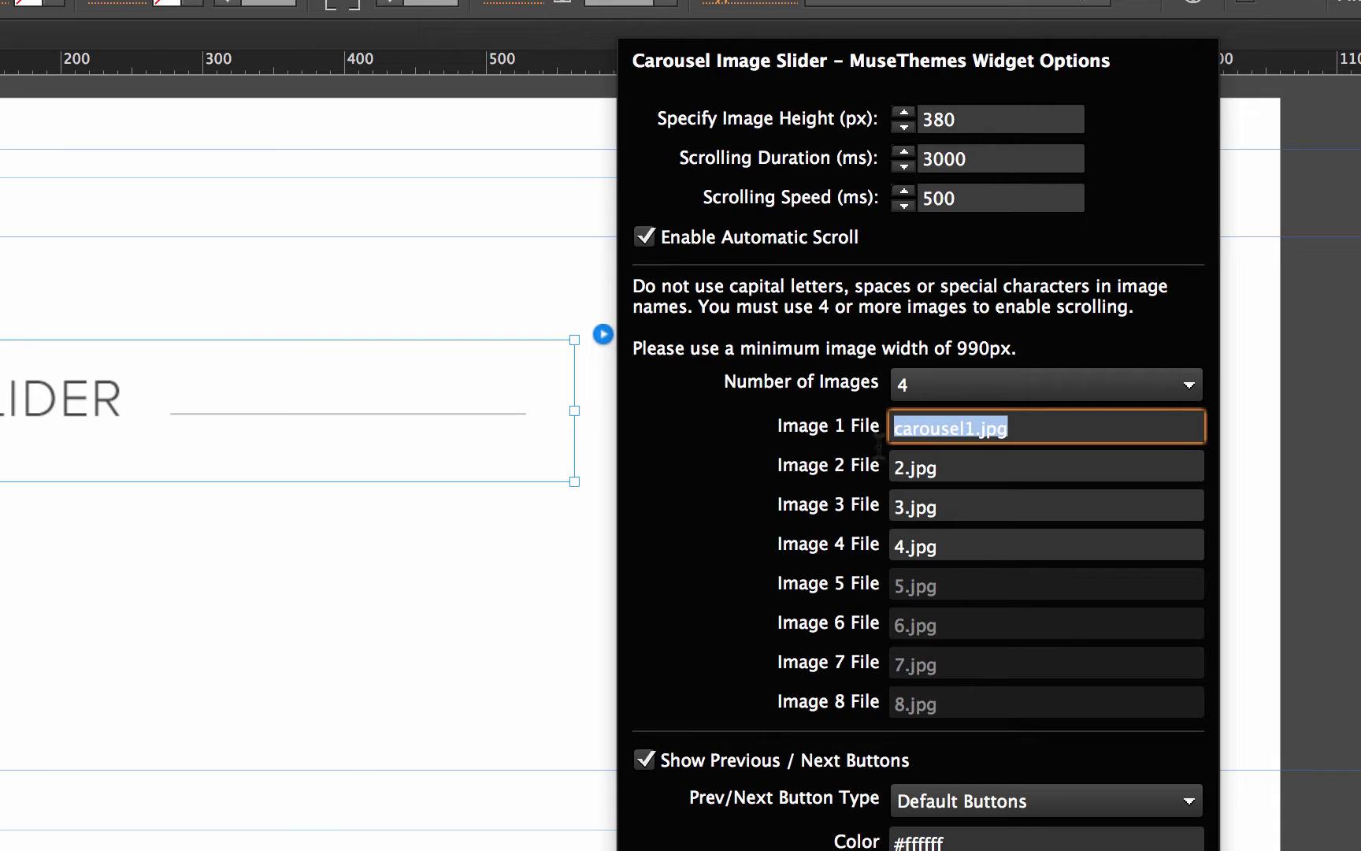
left_click(949, 465)
key("super+a")
key("super+v")
key("Tab")
key("super+v")
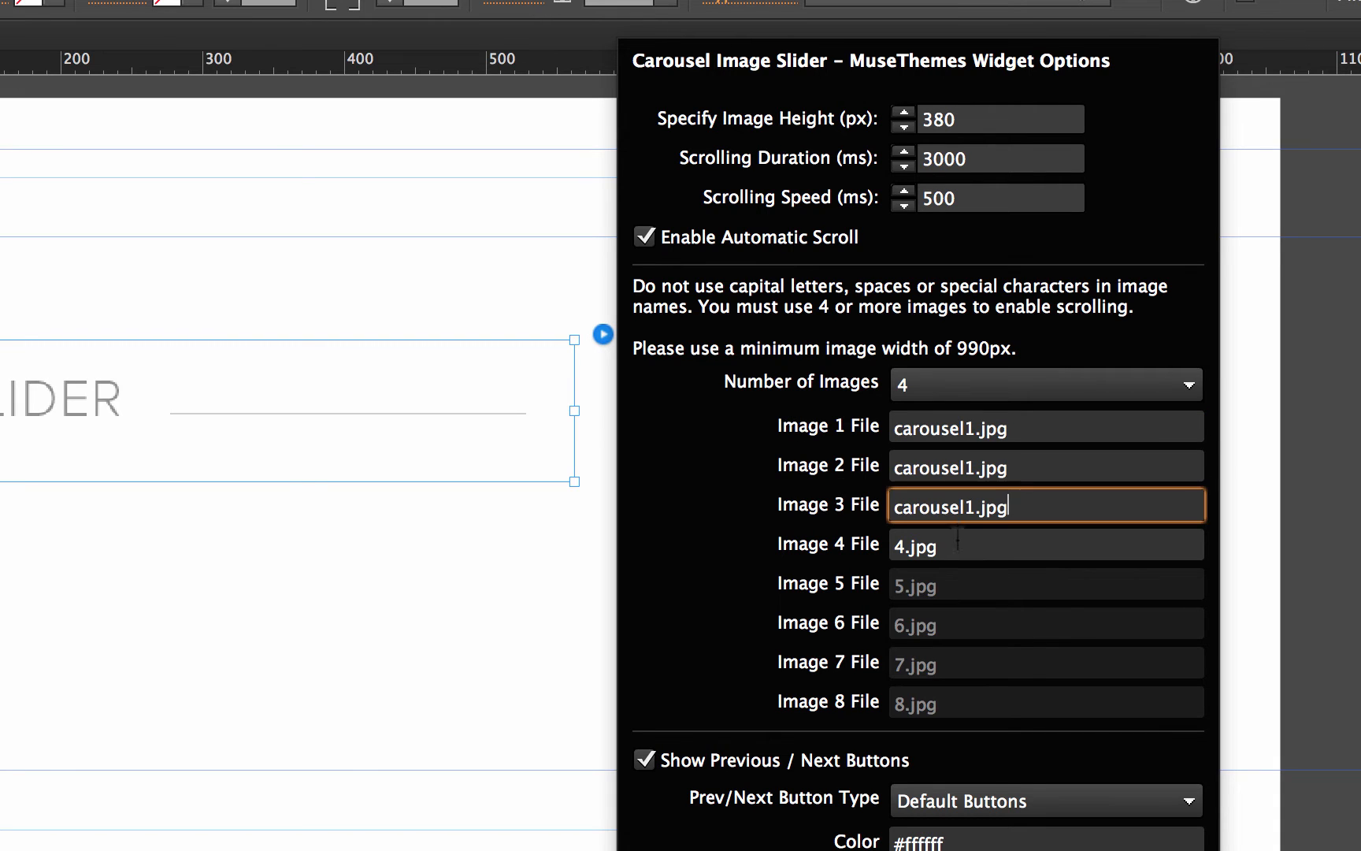
key("Tab")
key("super+v")
Renumber the file names for images 2 to 4 as carousel2.jpg, carousel3.jpg and carousel4.jpg
left_click(975, 467)
type("2")
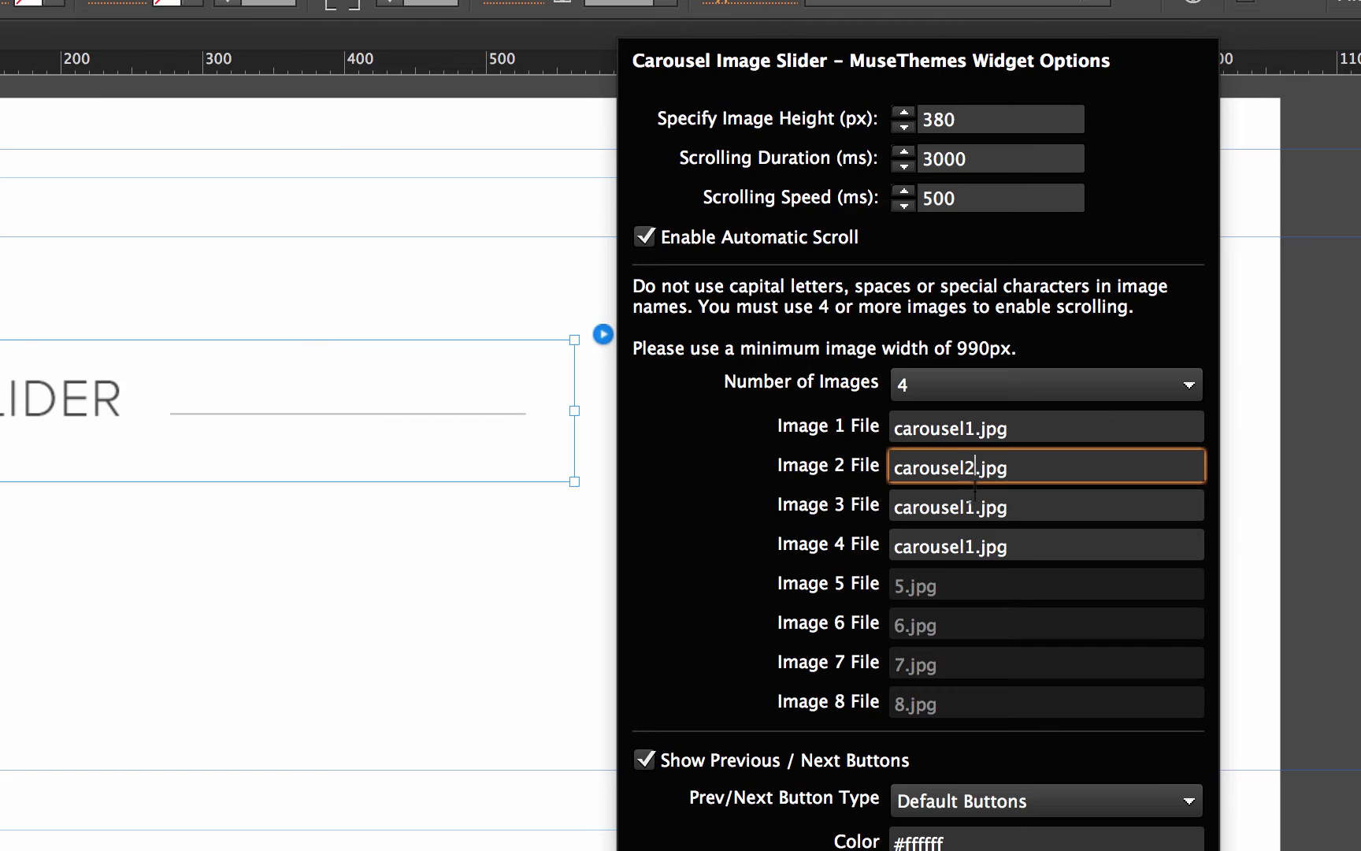
left_click(971, 505)
left_click_drag(965, 505, 977, 546)
type("3")
type("4")
key("Tab")
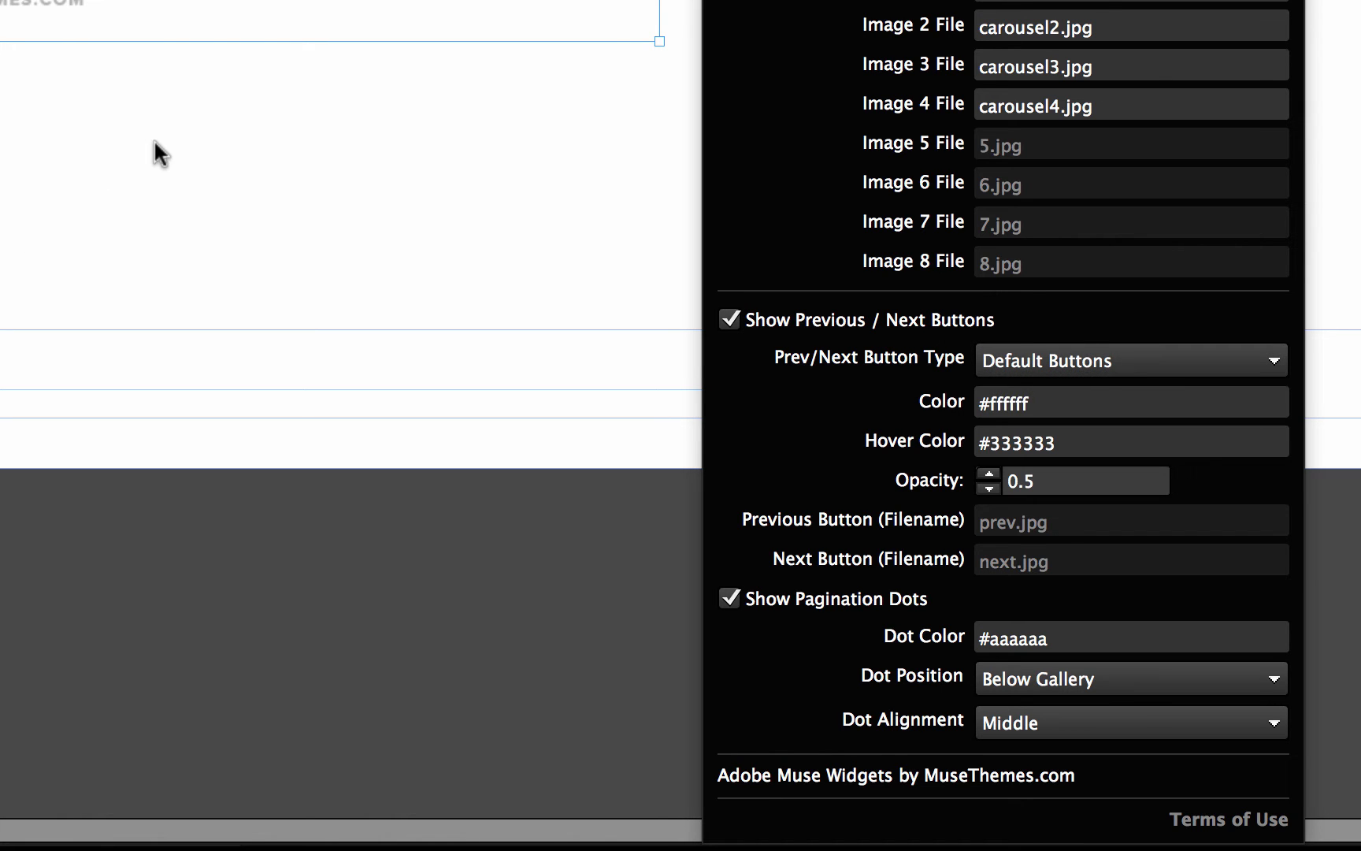
Move the carousel widget back to the centre near the top of the page and preview the page in the browser
left_click(164, 103)
left_click_drag(271, 186, 705, 259)
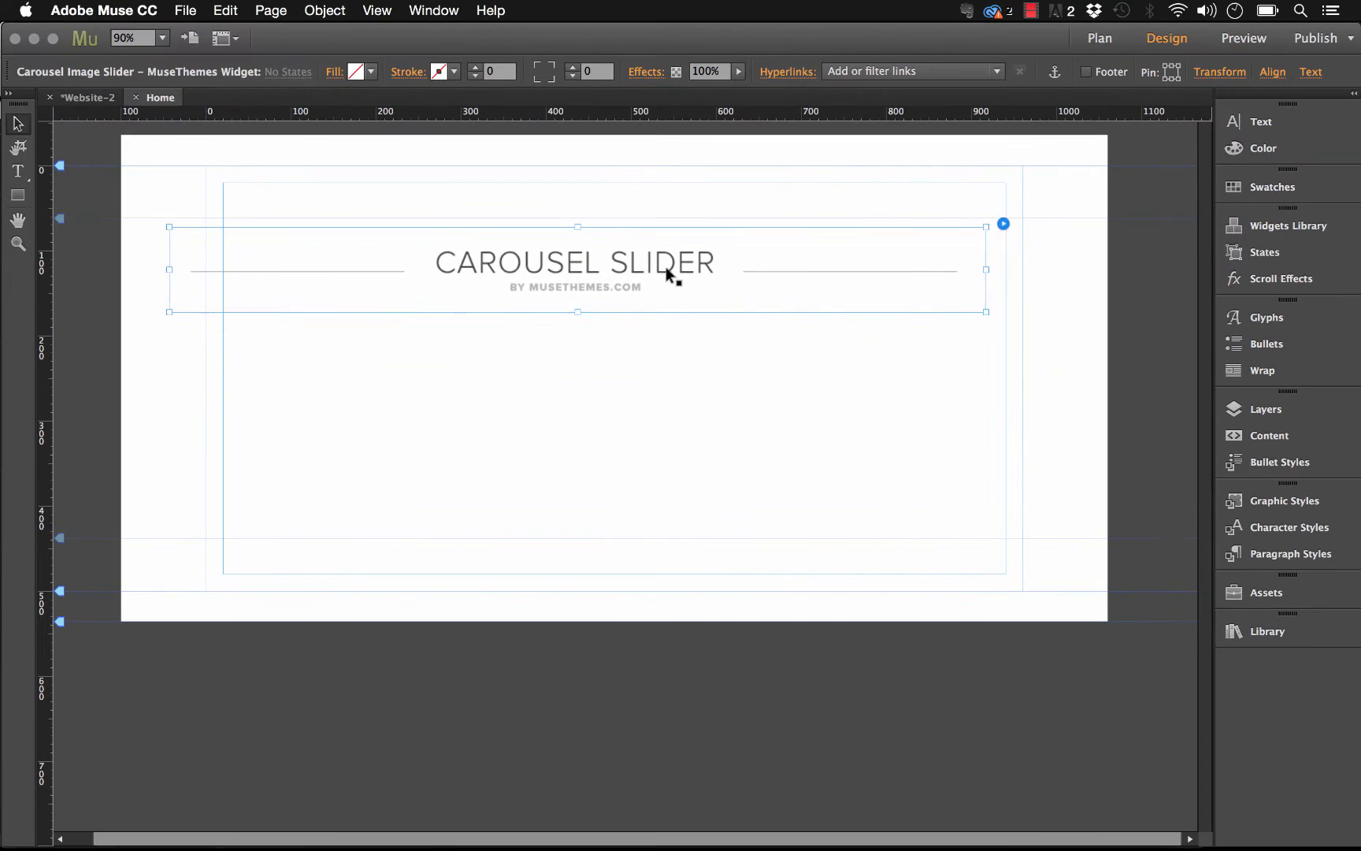
left_click(187, 10)
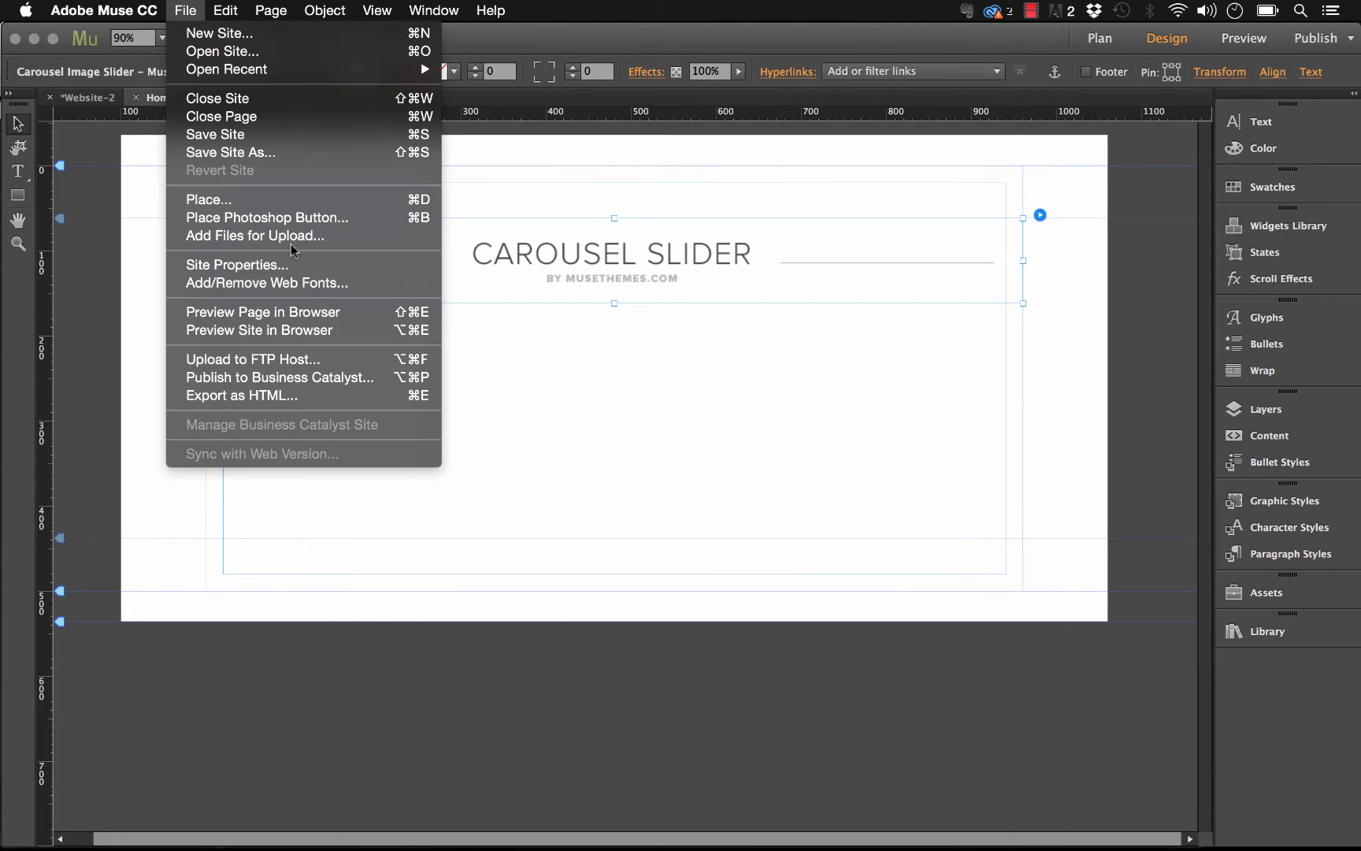
left_click(294, 311)
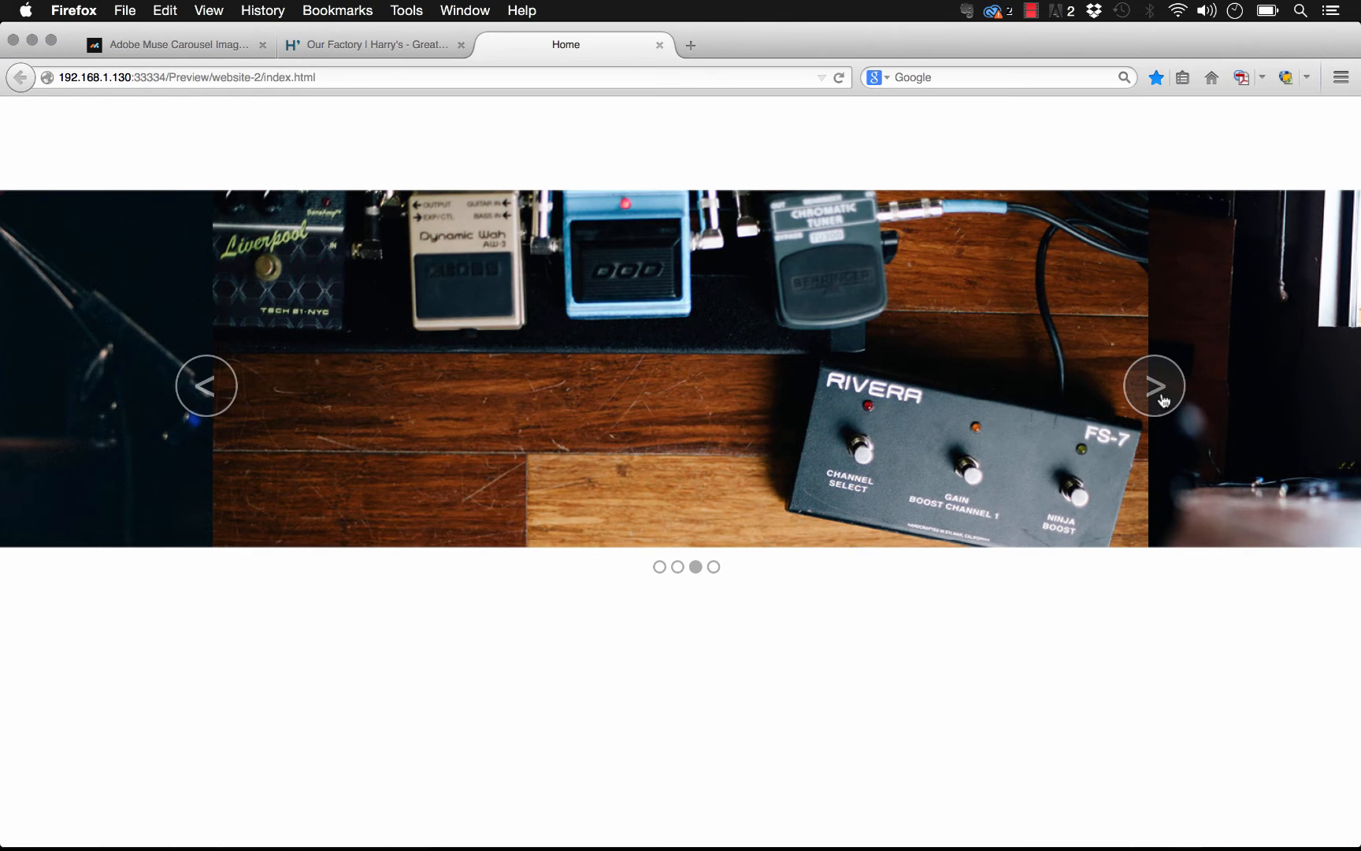
Advance through the carousel images in the browser preview to test the next arrow
left_click(1155, 386)
left_click(1154, 386)
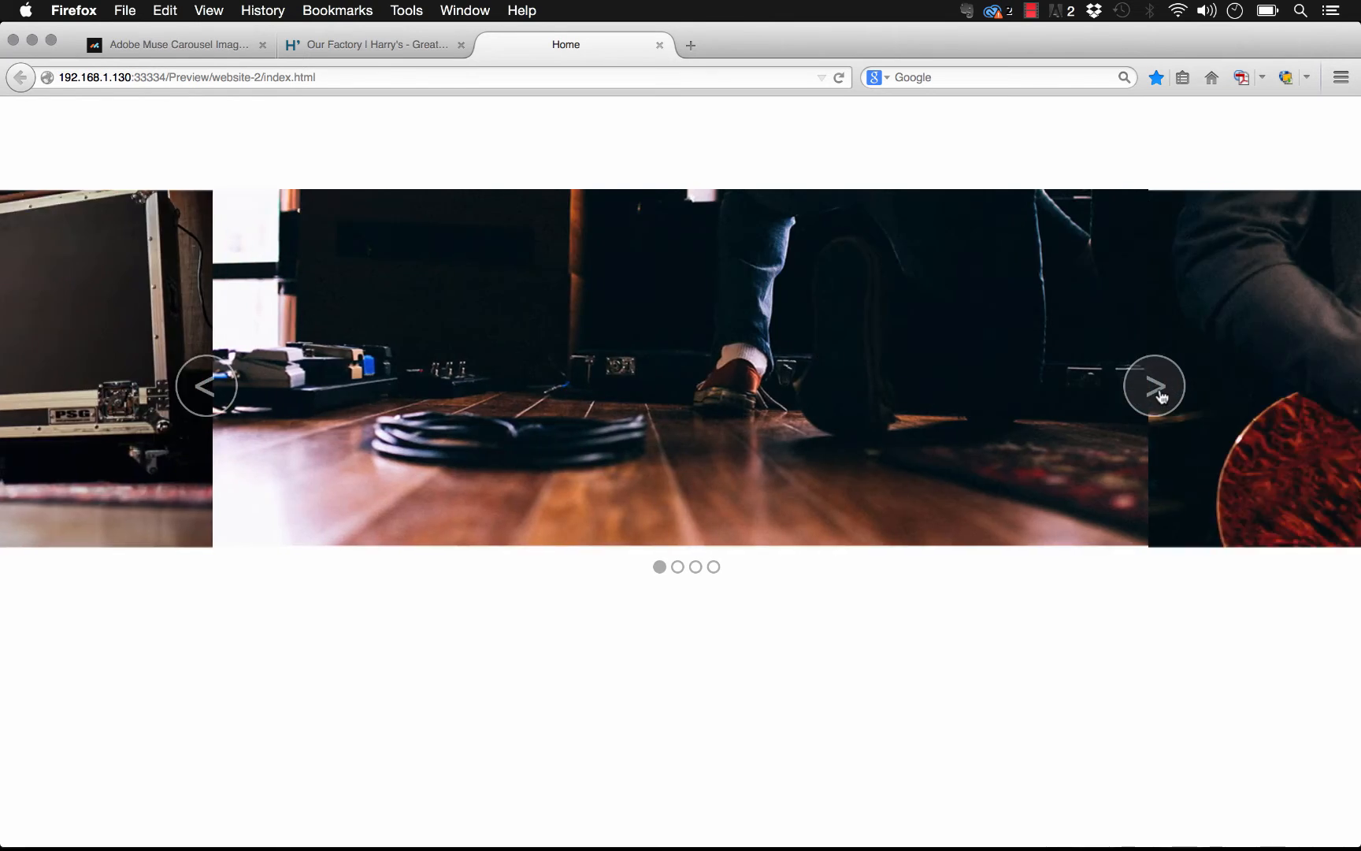
left_click(1155, 386)
left_click(1163, 391)
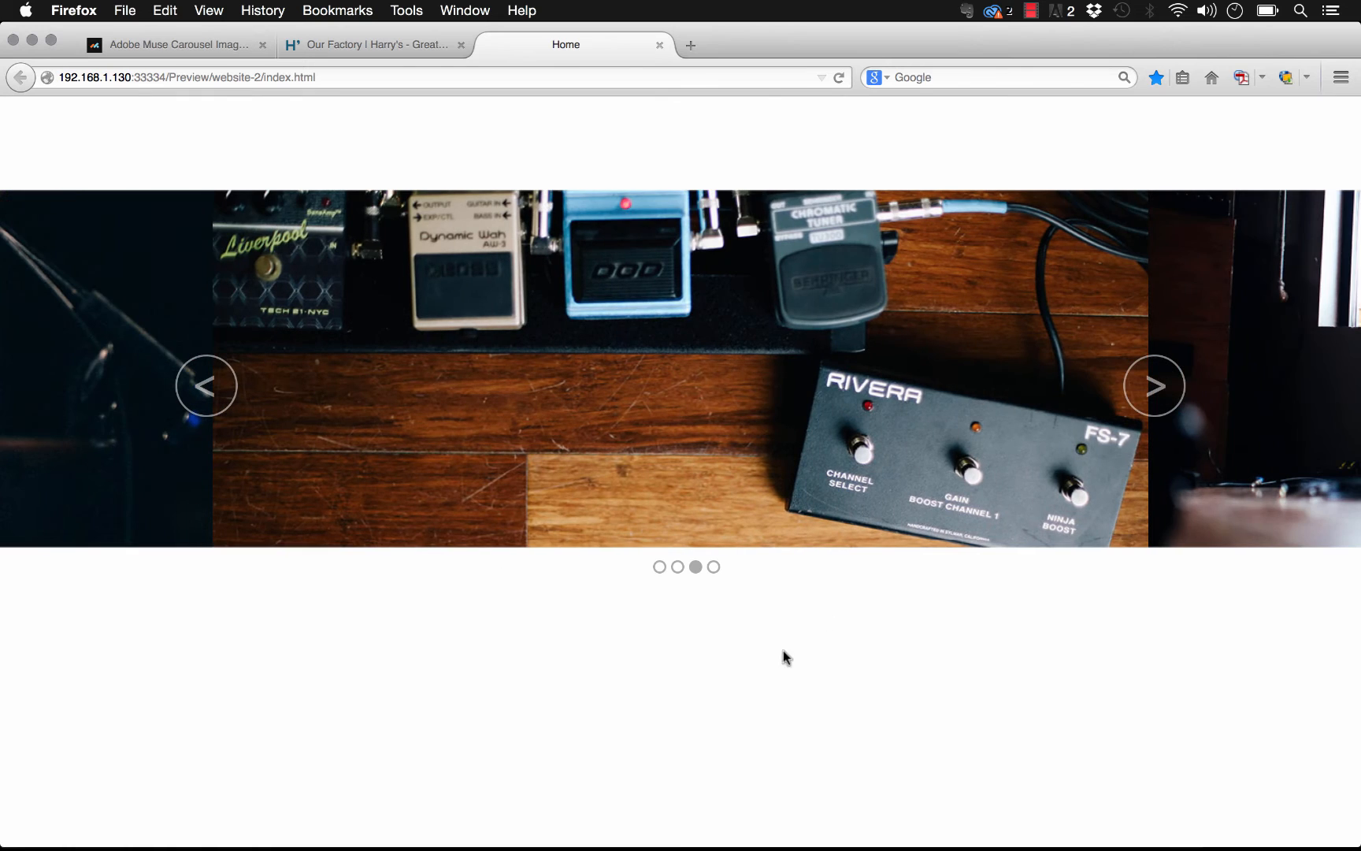
Switch back to Adobe Muse and review the carousel widget's colour option for the previous and next buttons
mouse_move(436, 837)
left_click(592, 835)
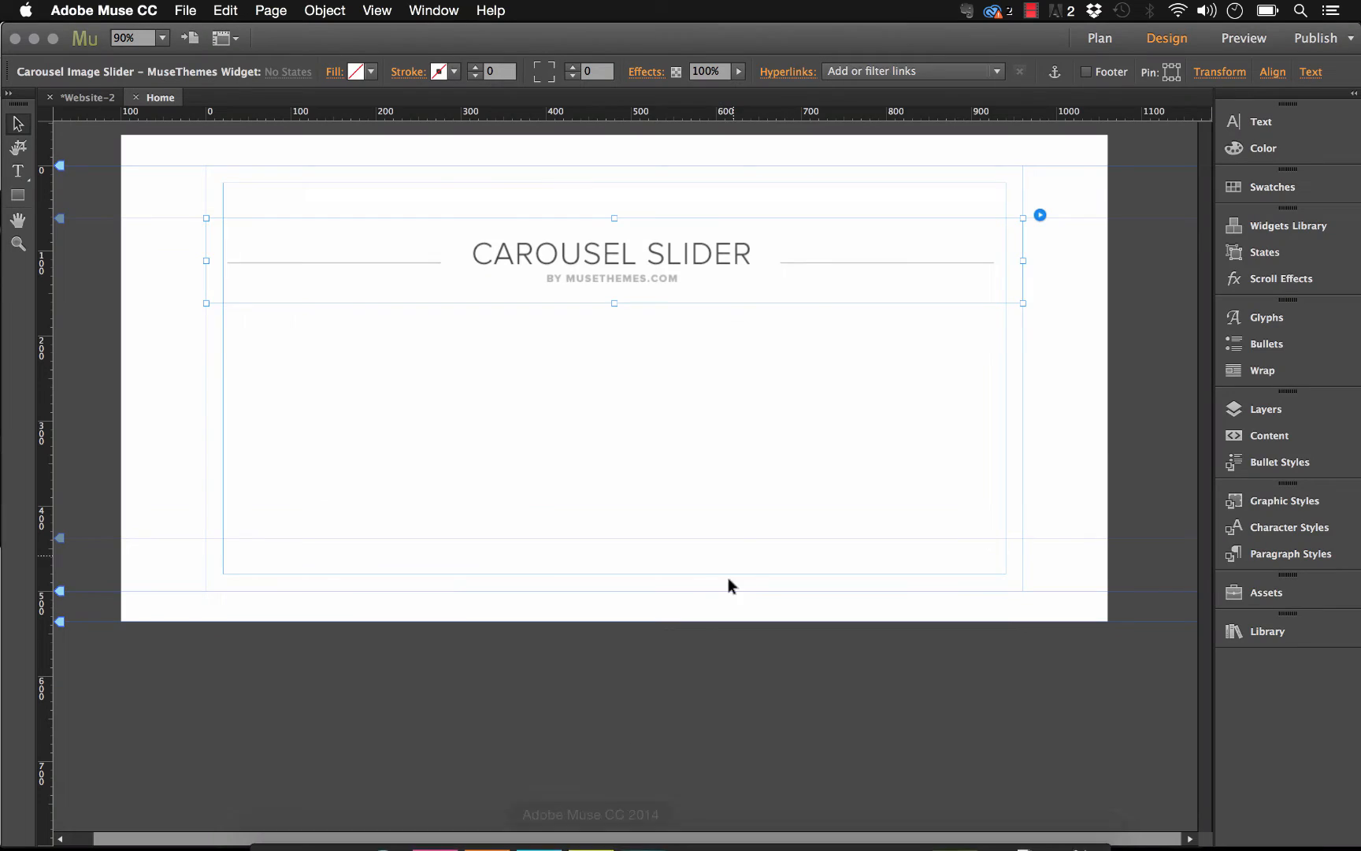
left_click(823, 266)
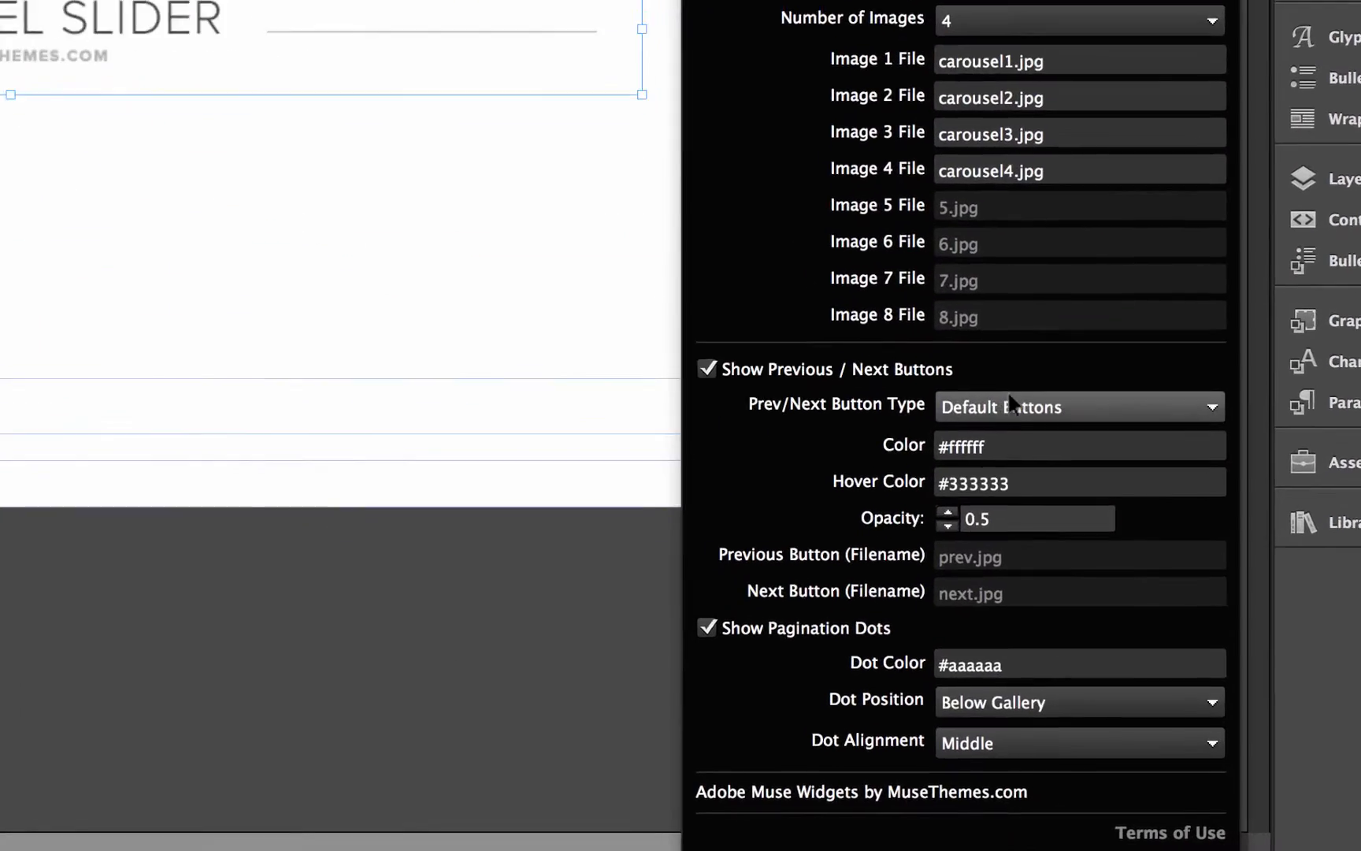
left_click_drag(979, 416, 942, 419)
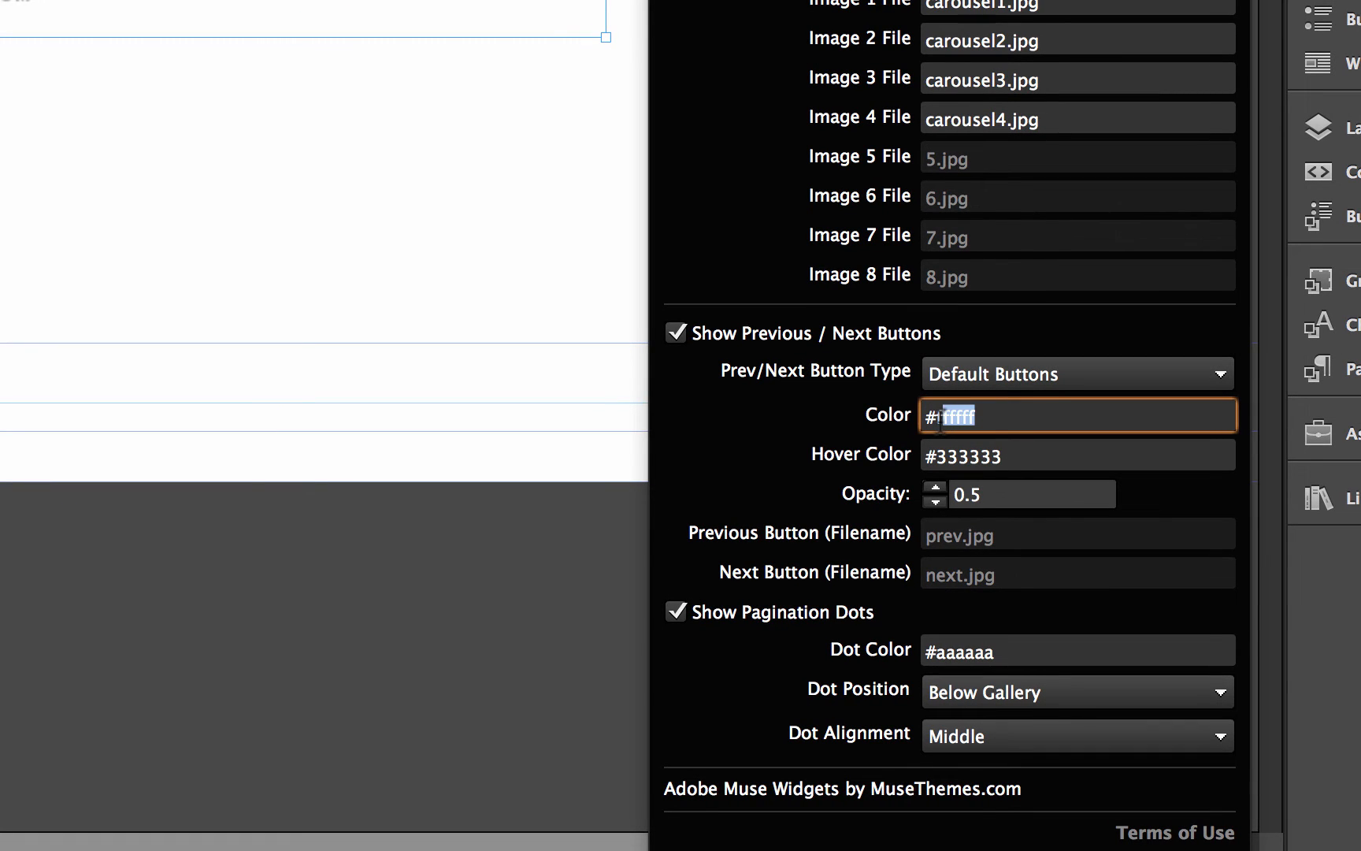
left_click(941, 419)
left_click(498, 544)
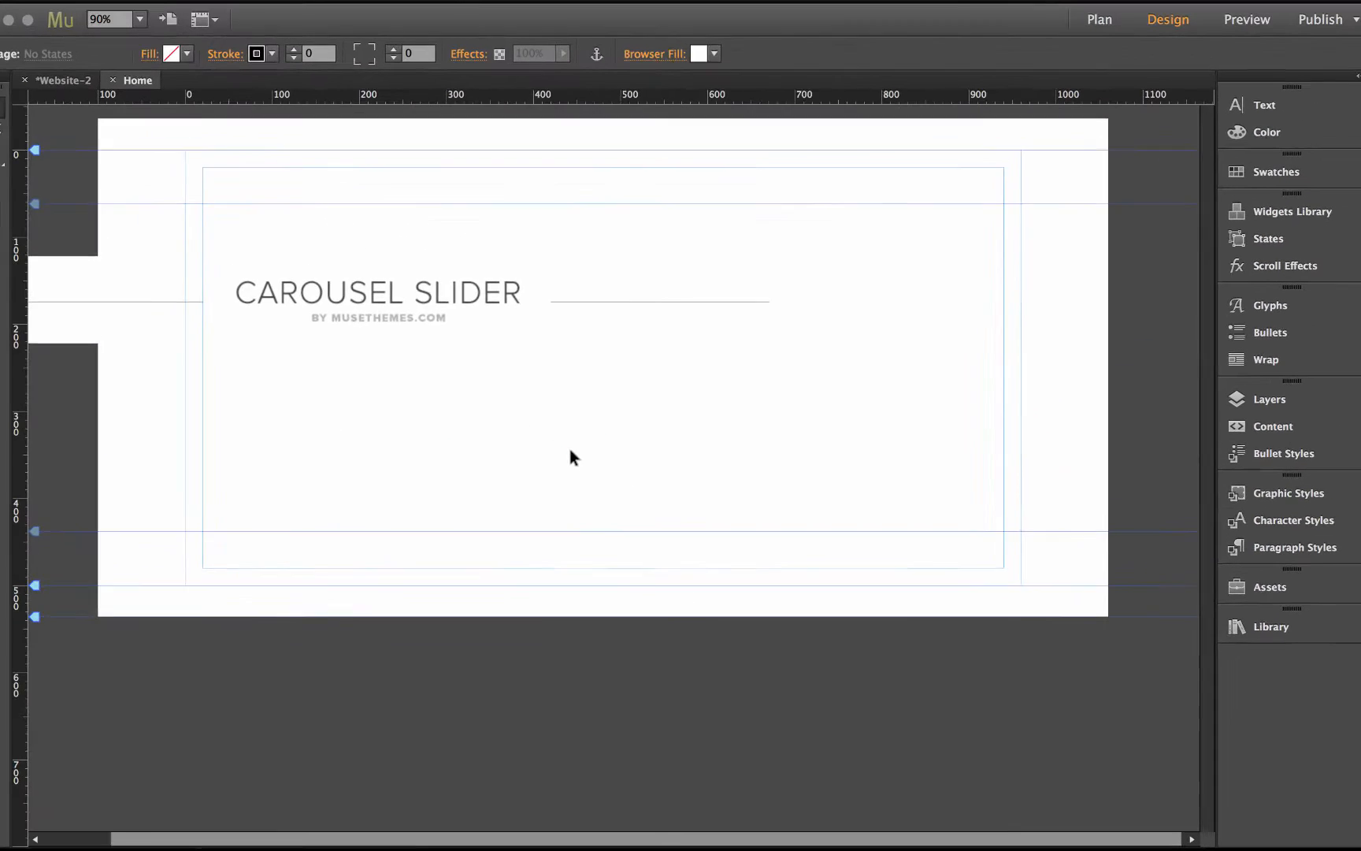
Preview next.png and back.png, add both as files for upload and check them among the site's assets
left_click(189, 10)
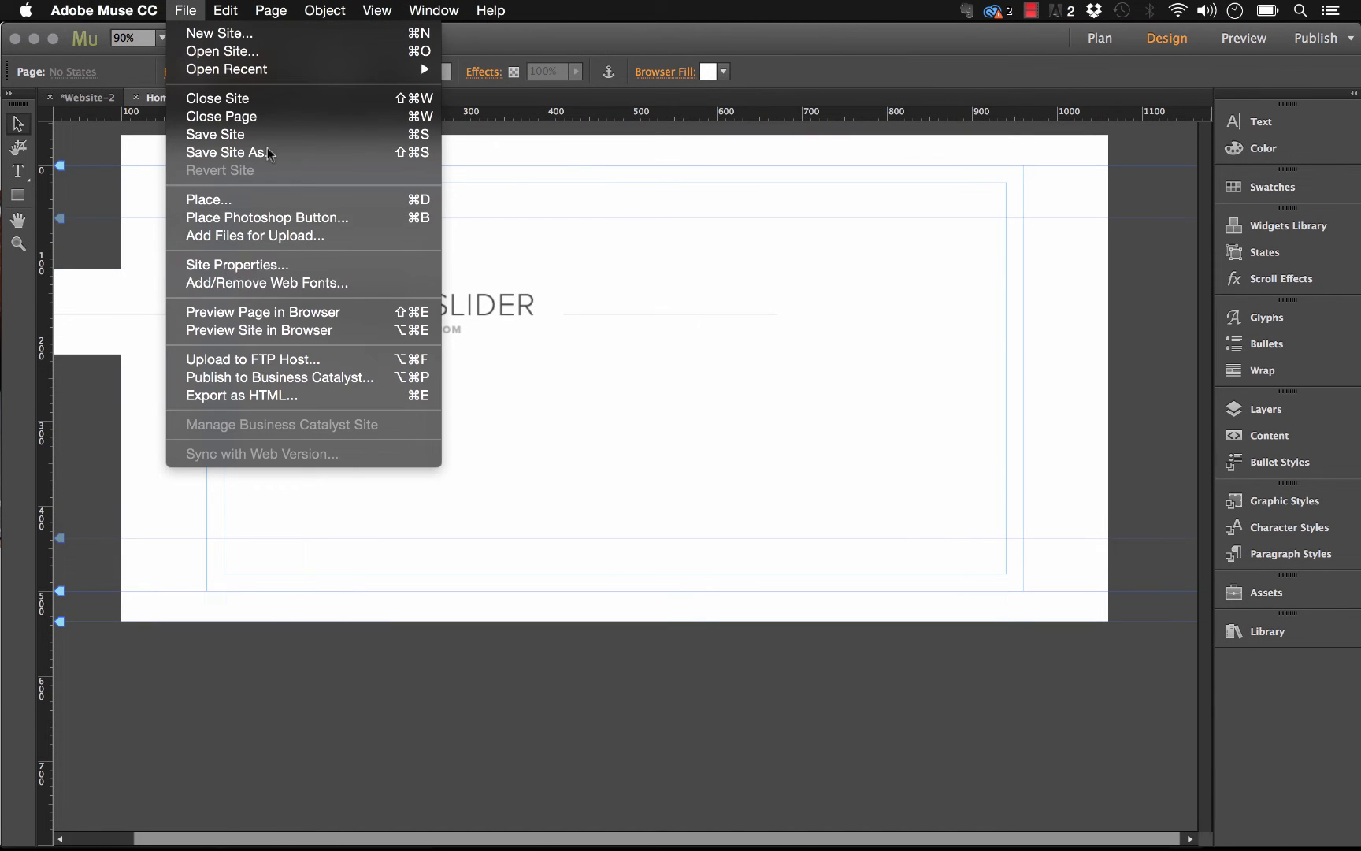
left_click(297, 236)
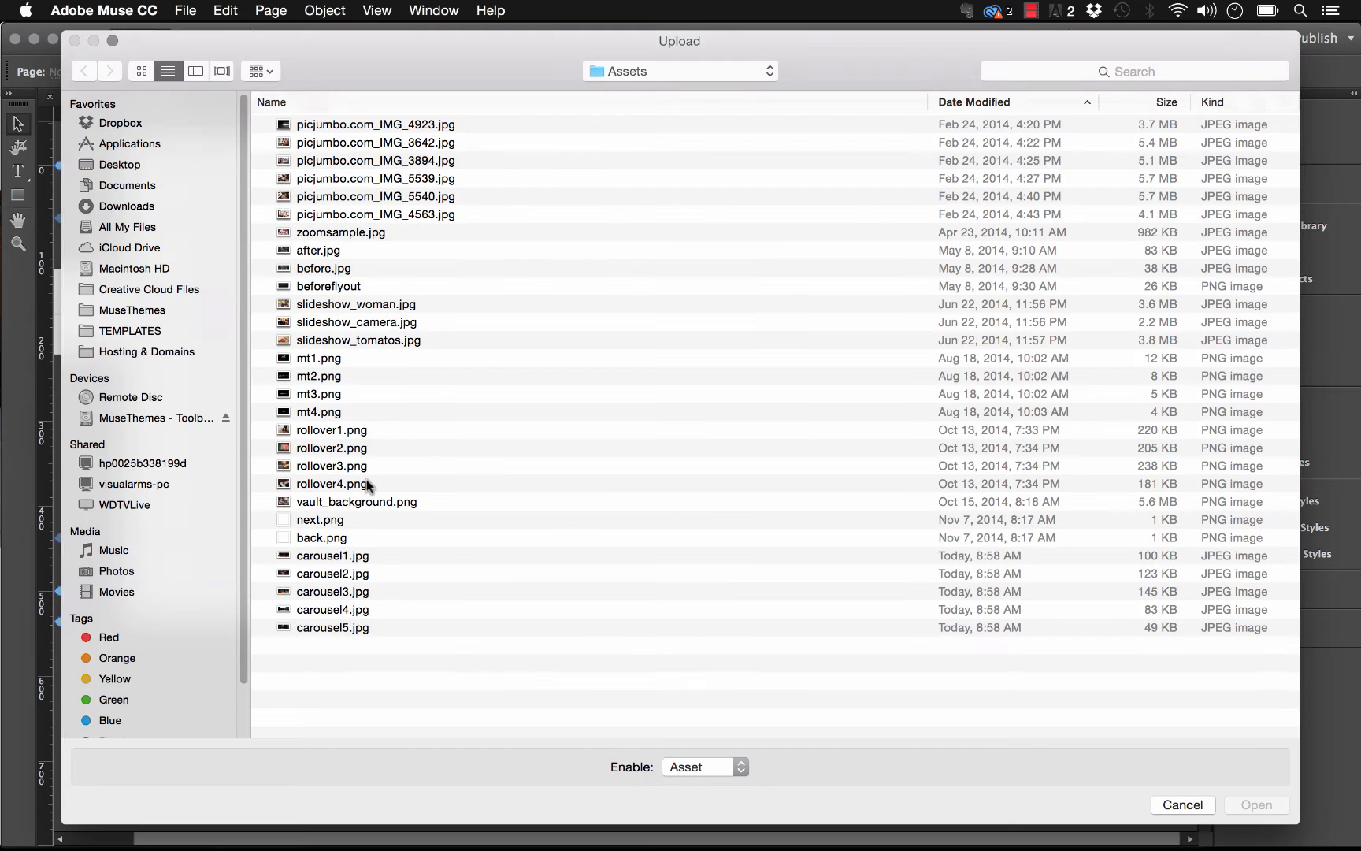
left_click(312, 520)
key("space")
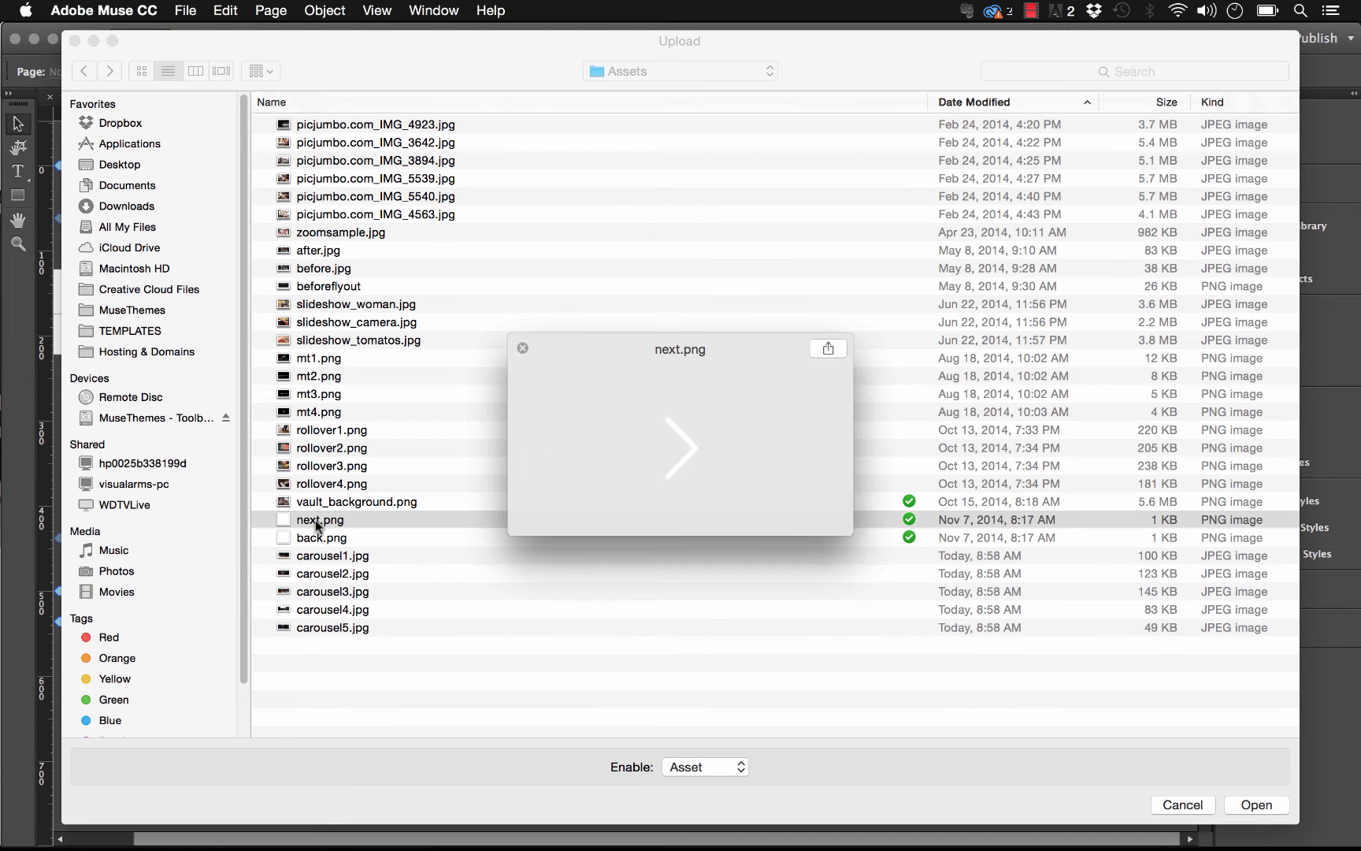
key("space")
key("Down")
key("space")
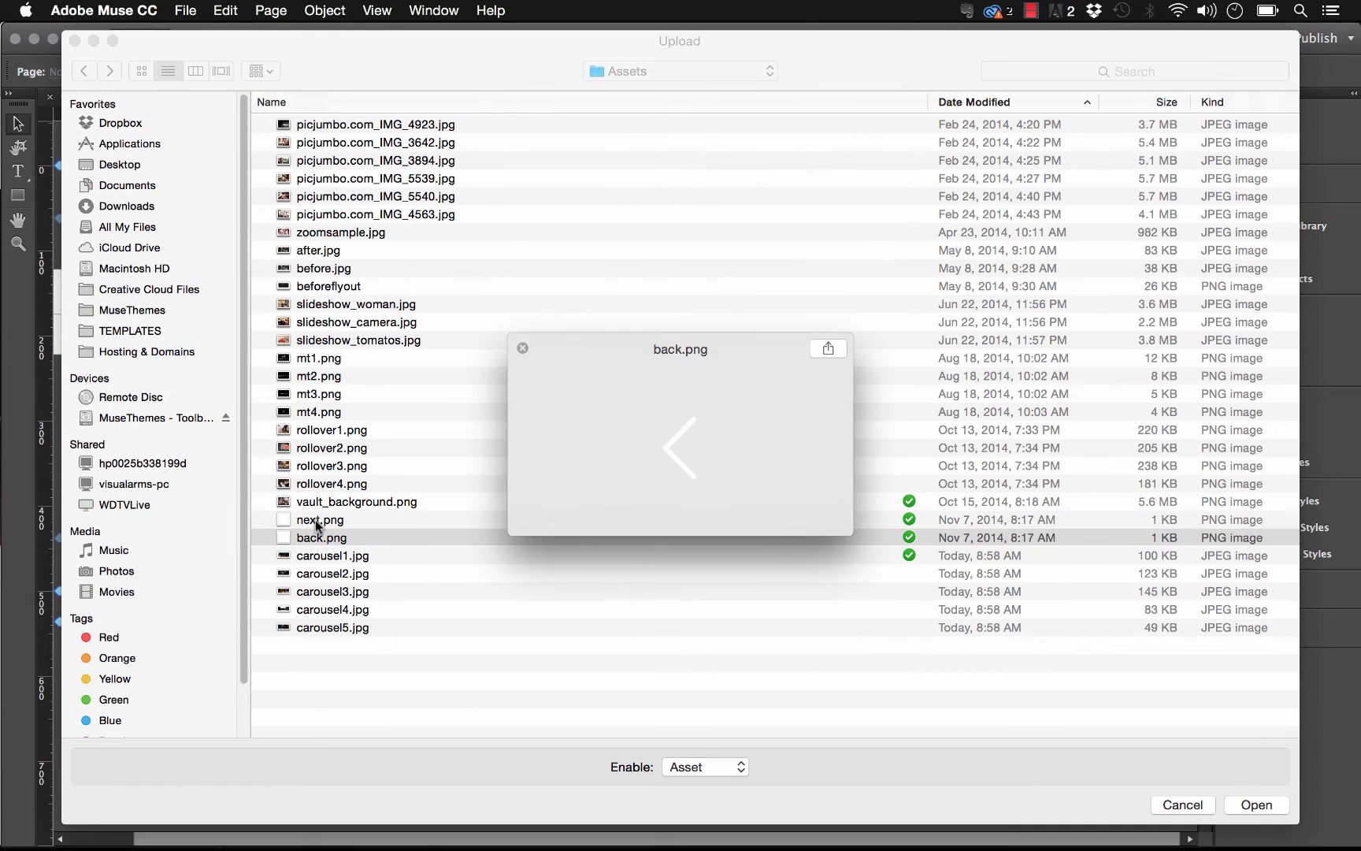
key("space")
left_click(329, 520, "shift")
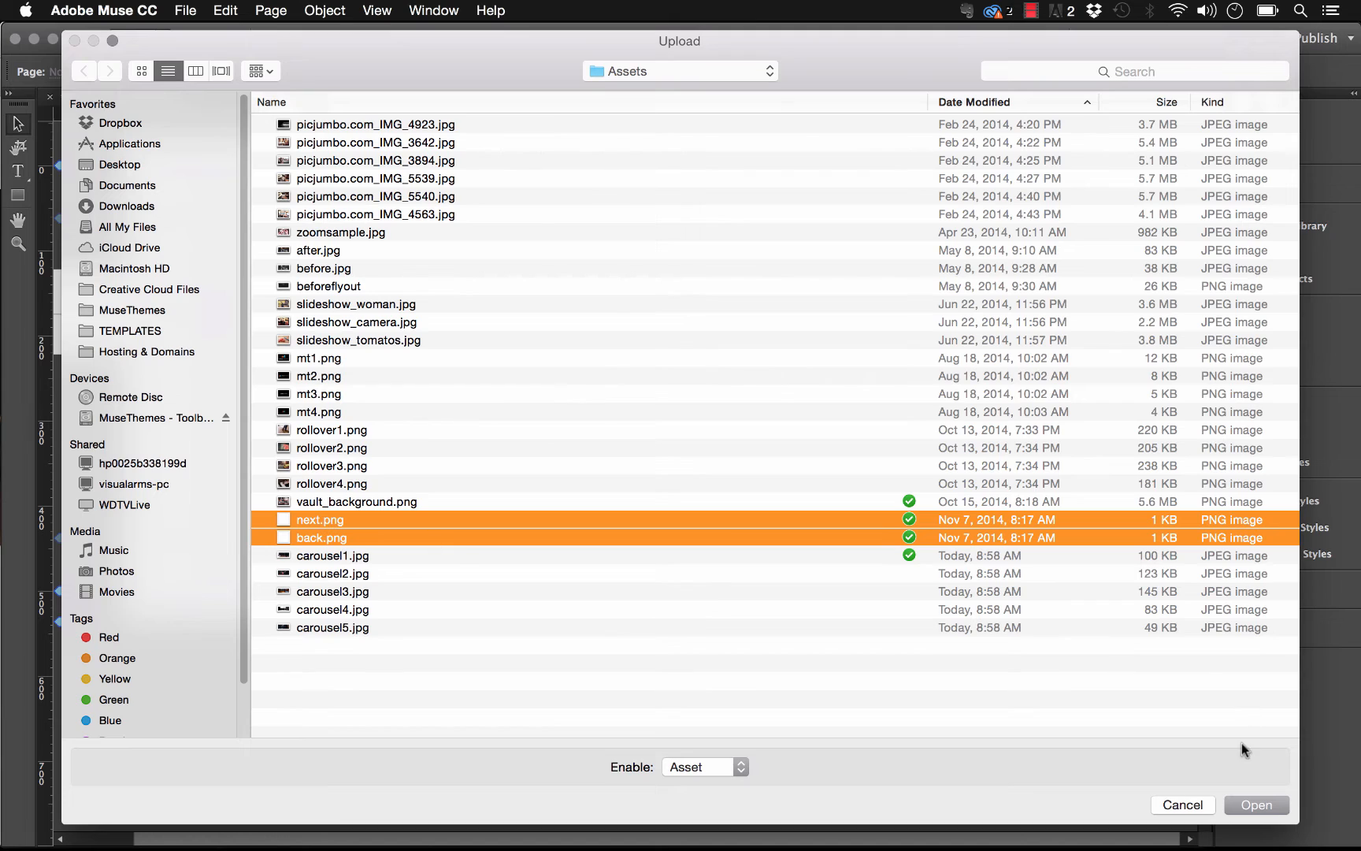
left_click(1239, 805)
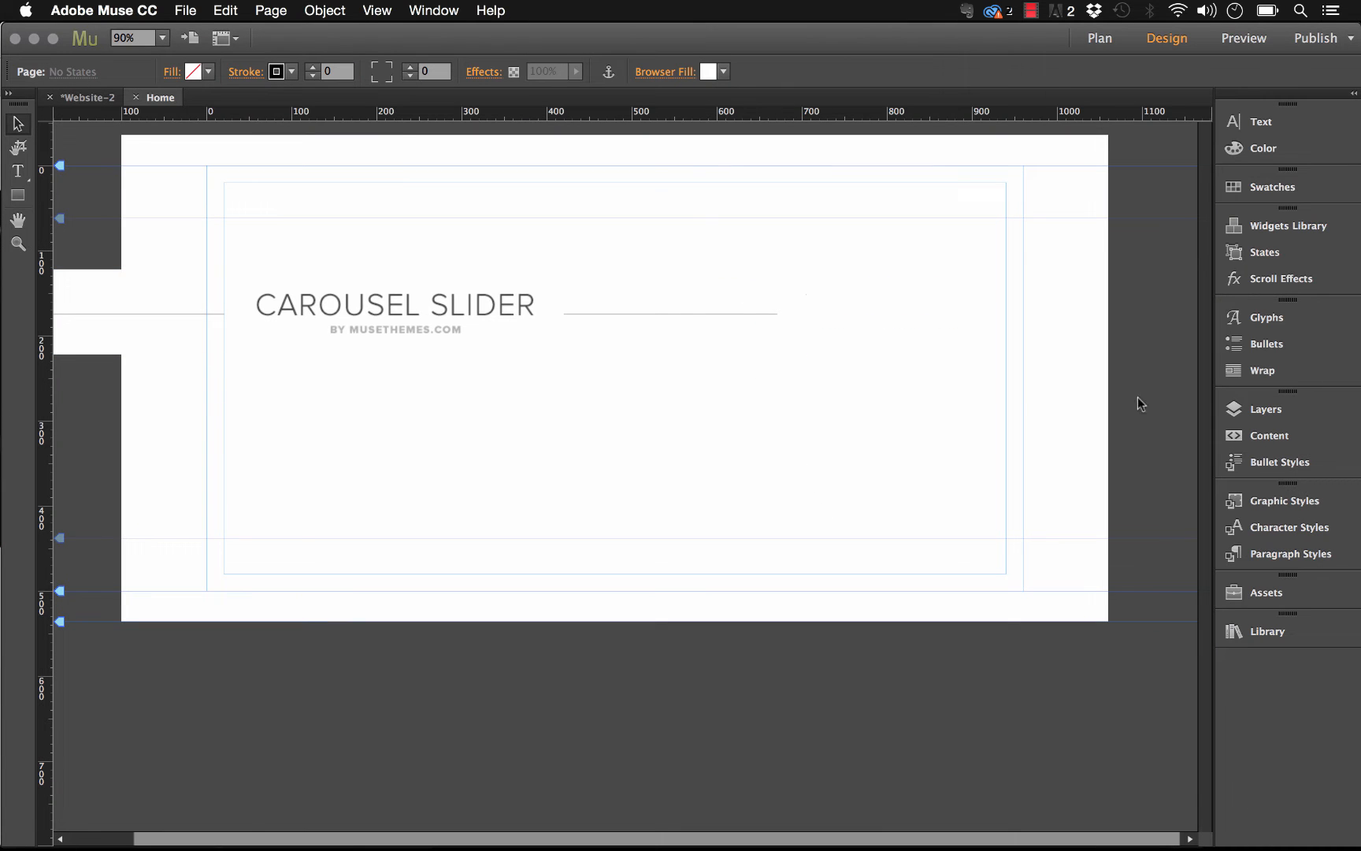
left_click(1270, 593)
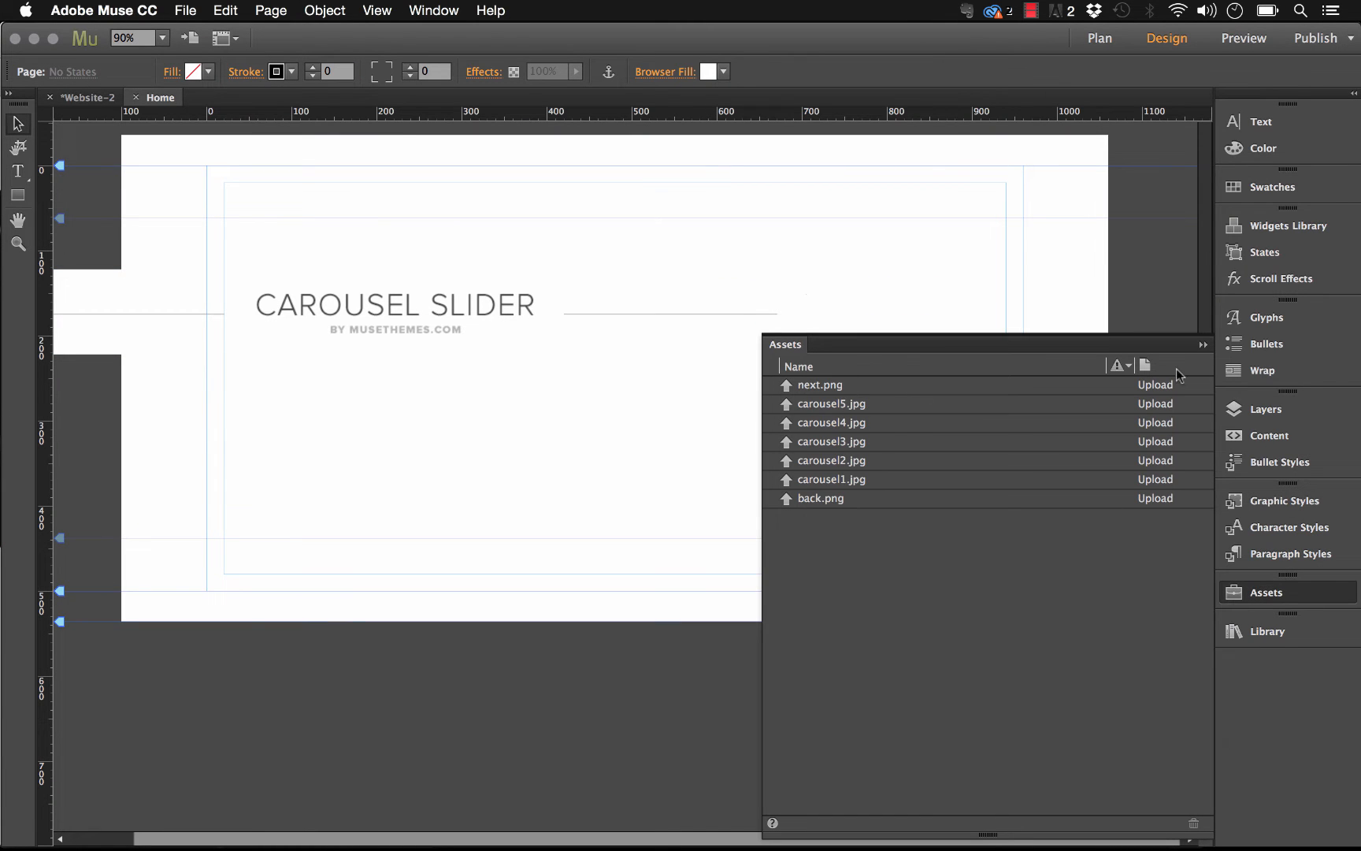
left_click(1203, 344)
Change the carousel widget's previous/next button type to Custom Image Buttons
left_click(732, 319)
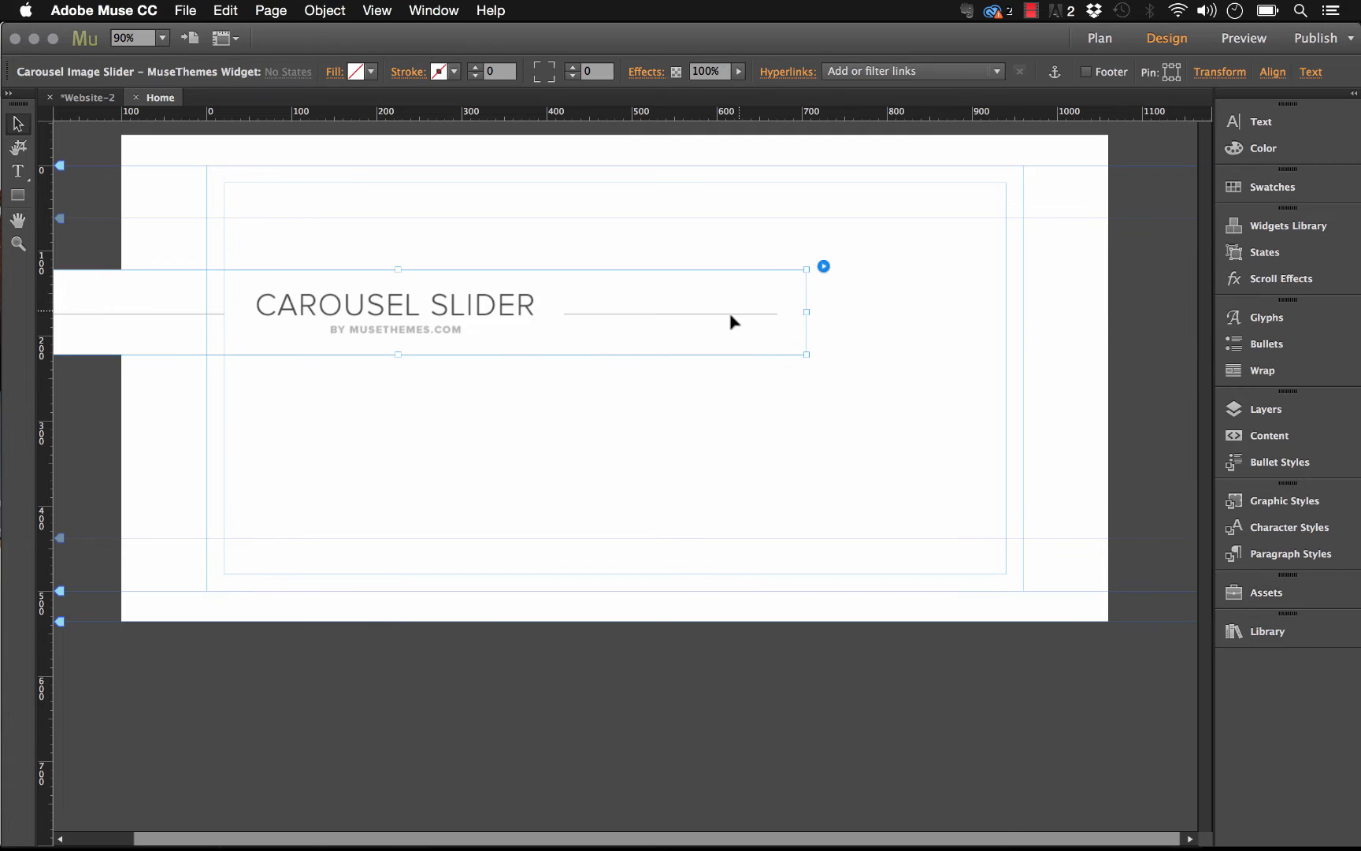
left_click(802, 226)
left_click(1045, 538)
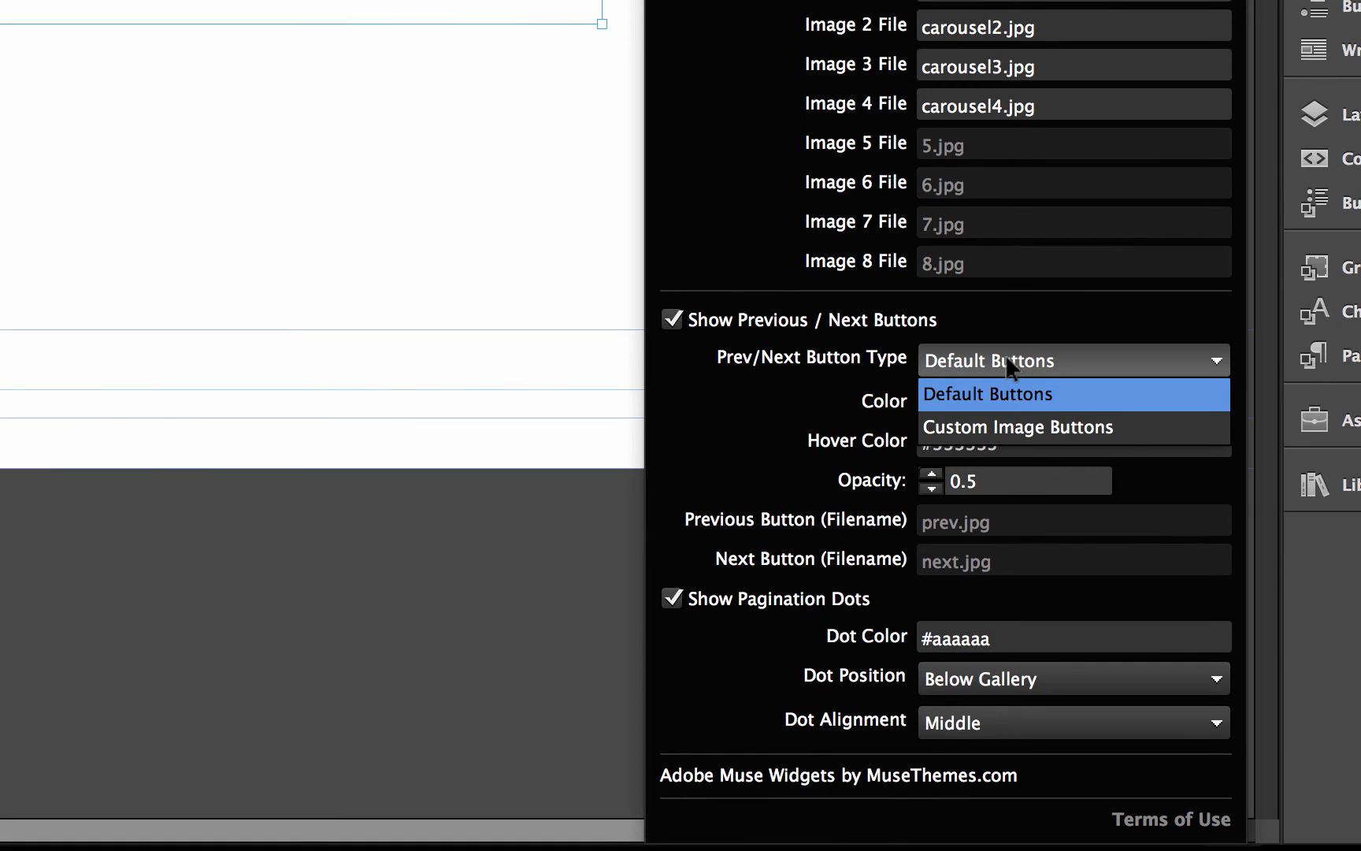
left_click(1008, 367)
left_click(999, 368)
left_click(1005, 434)
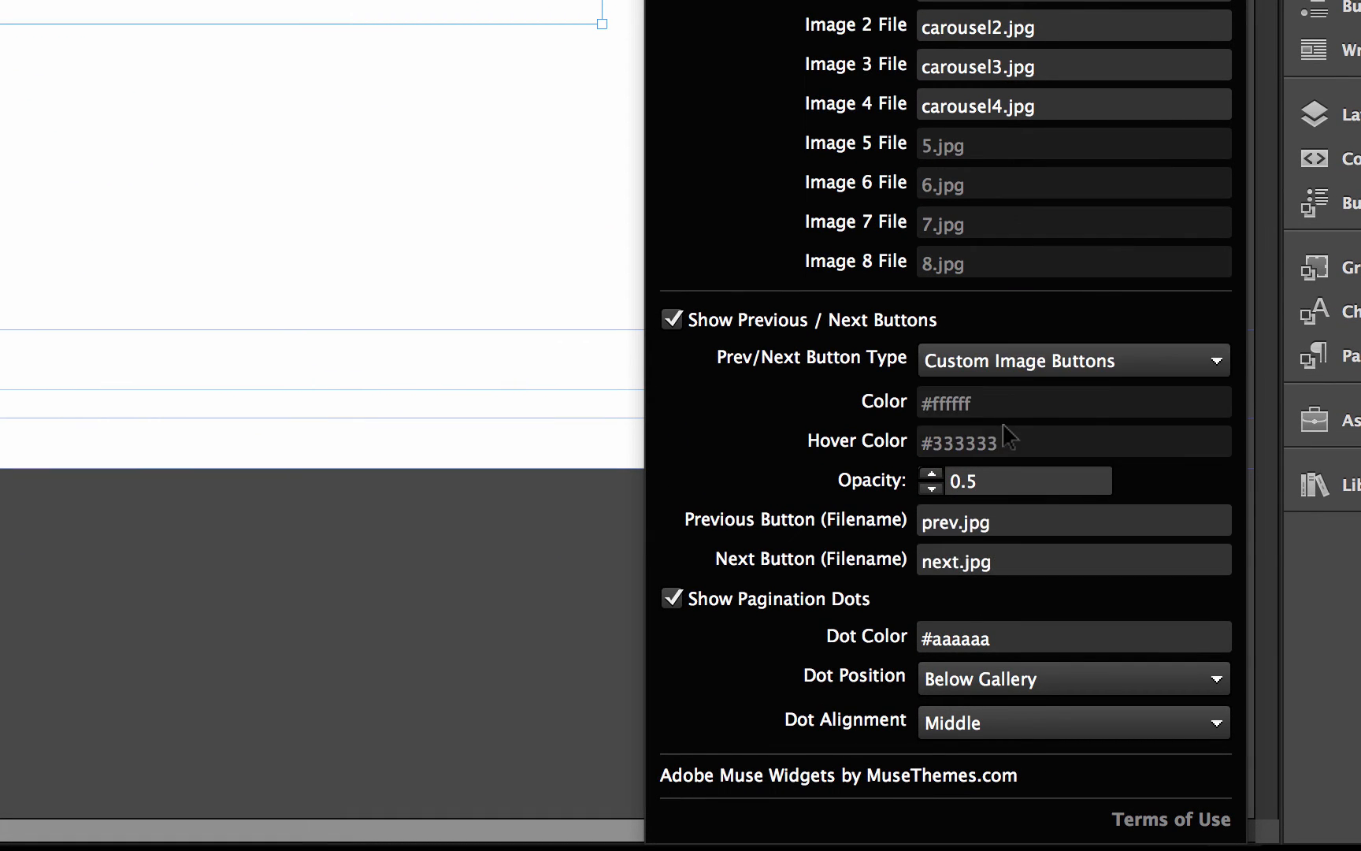
Set the previous button file to back.png and the next button file to next.png
left_click(990, 520)
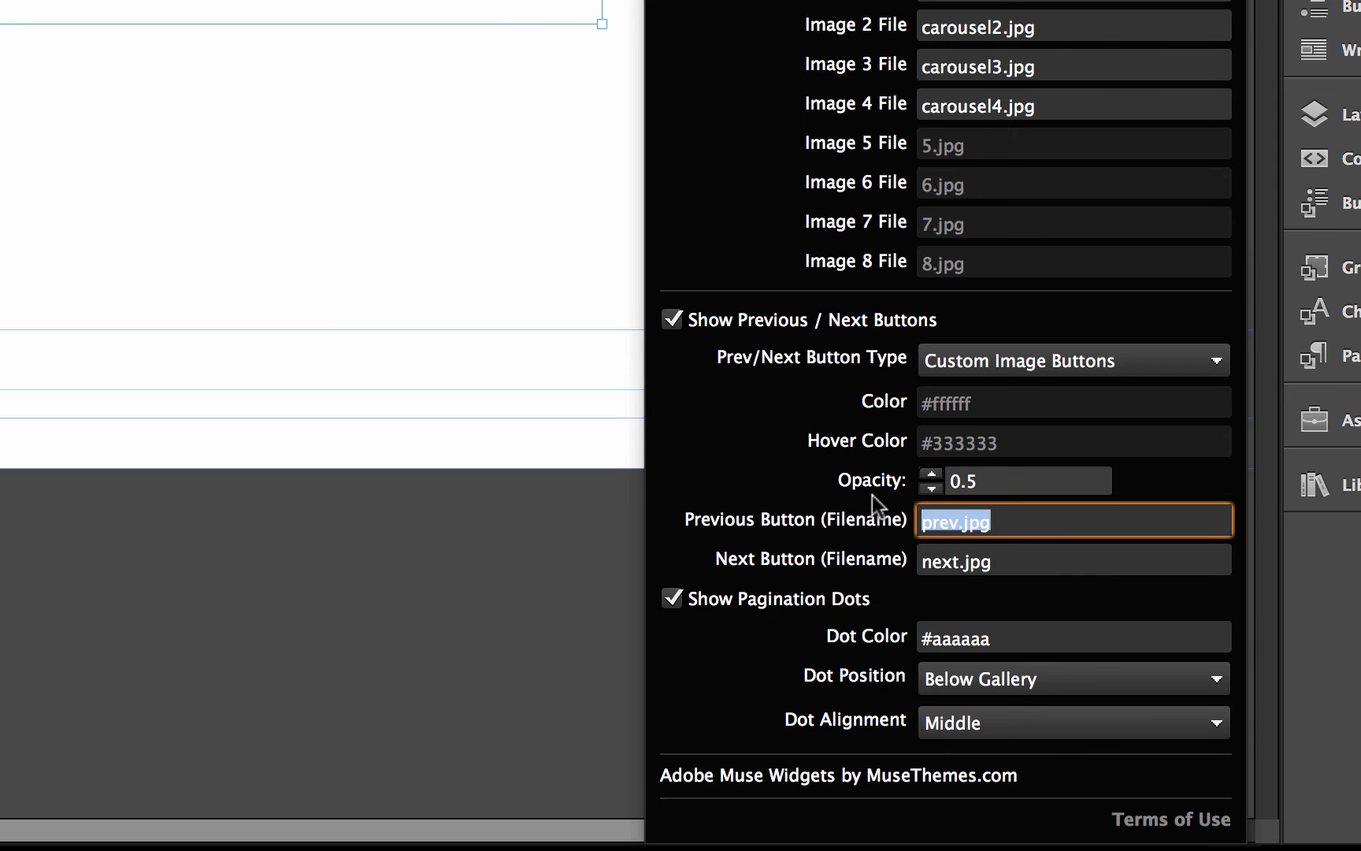
type("back.png")
key("Tab")
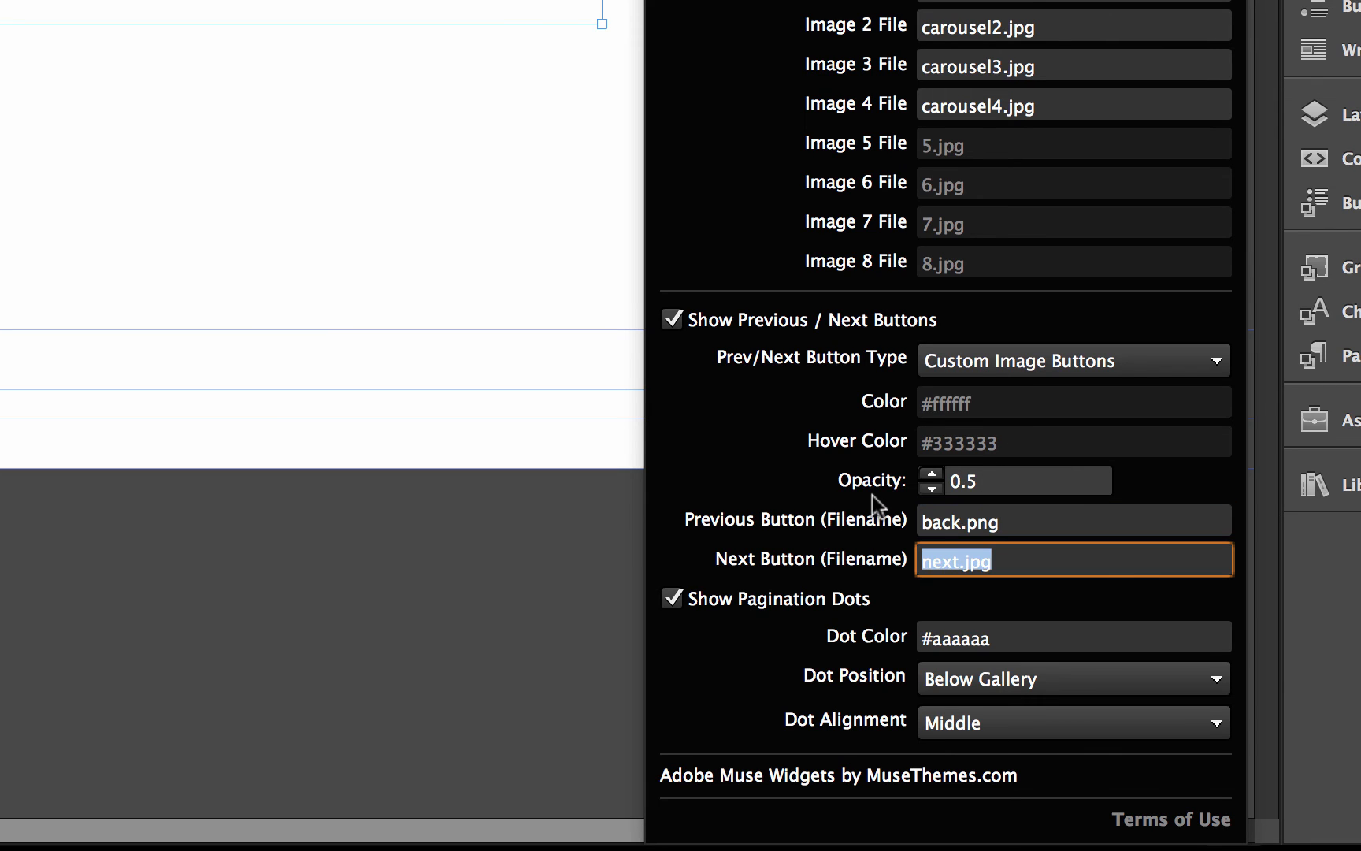
type("next.png")
key("Return")
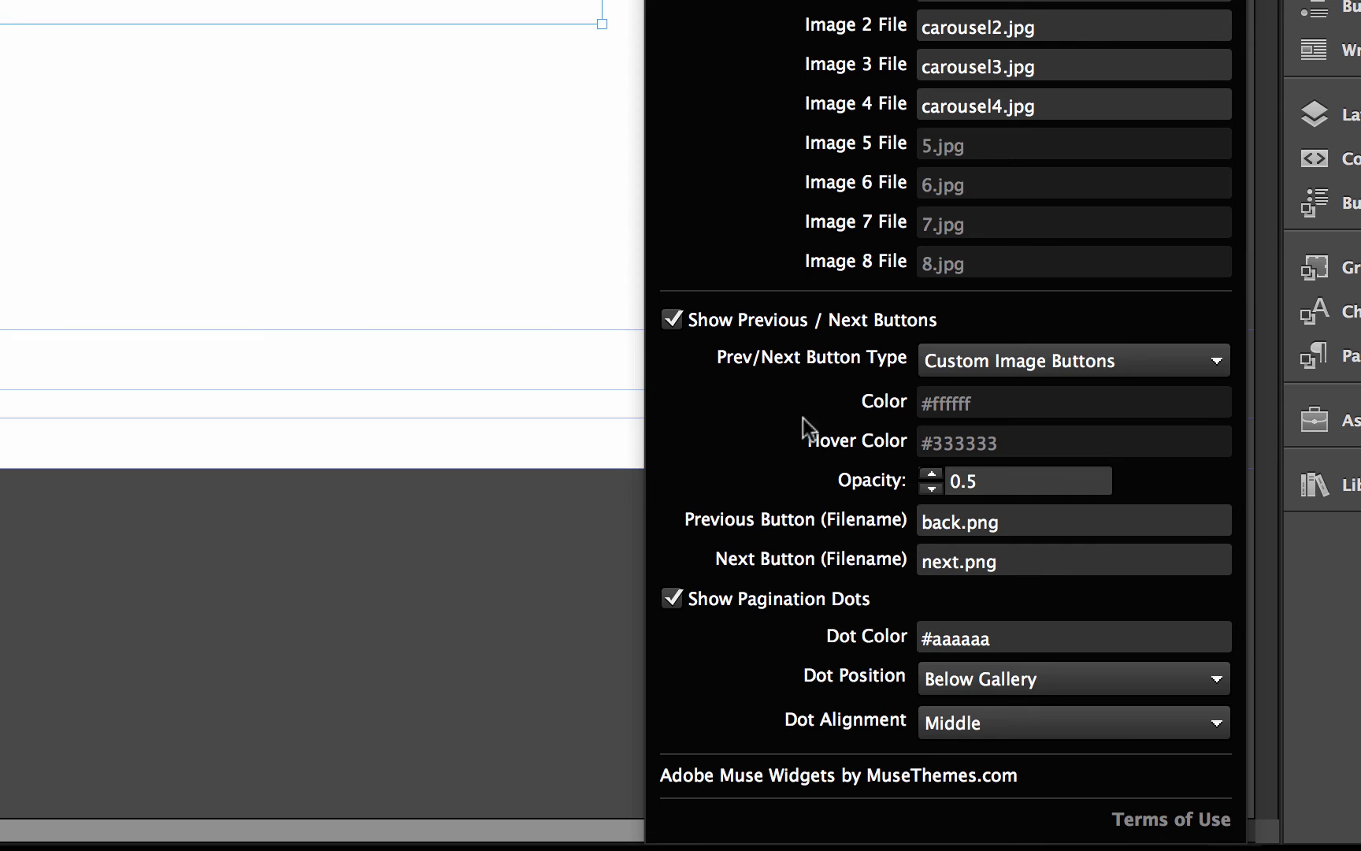
Align the carousel widget with the page width and preview the page in the browser
left_click(301, 135)
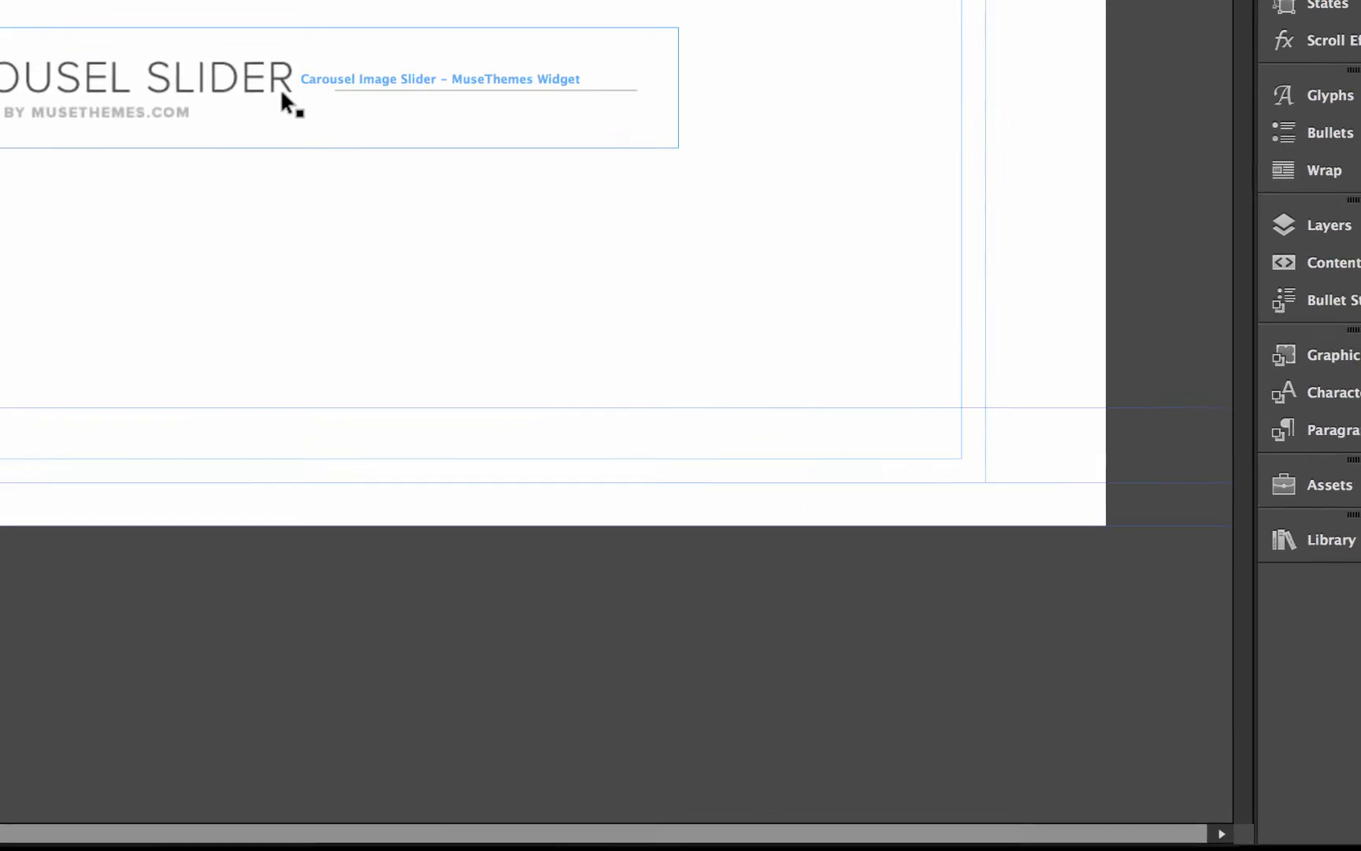
left_click_drag(768, 304, 744, 266)
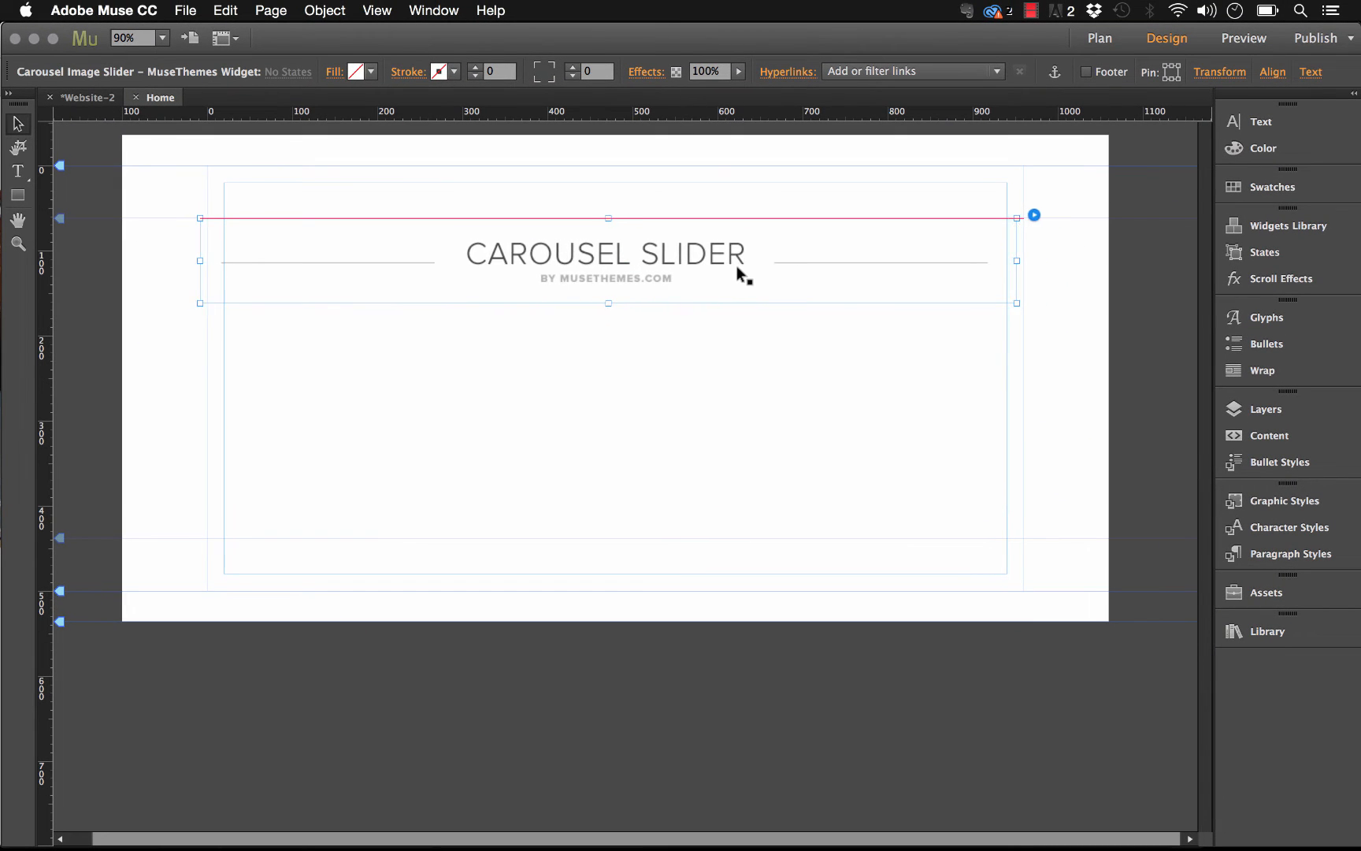
left_click(185, 11)
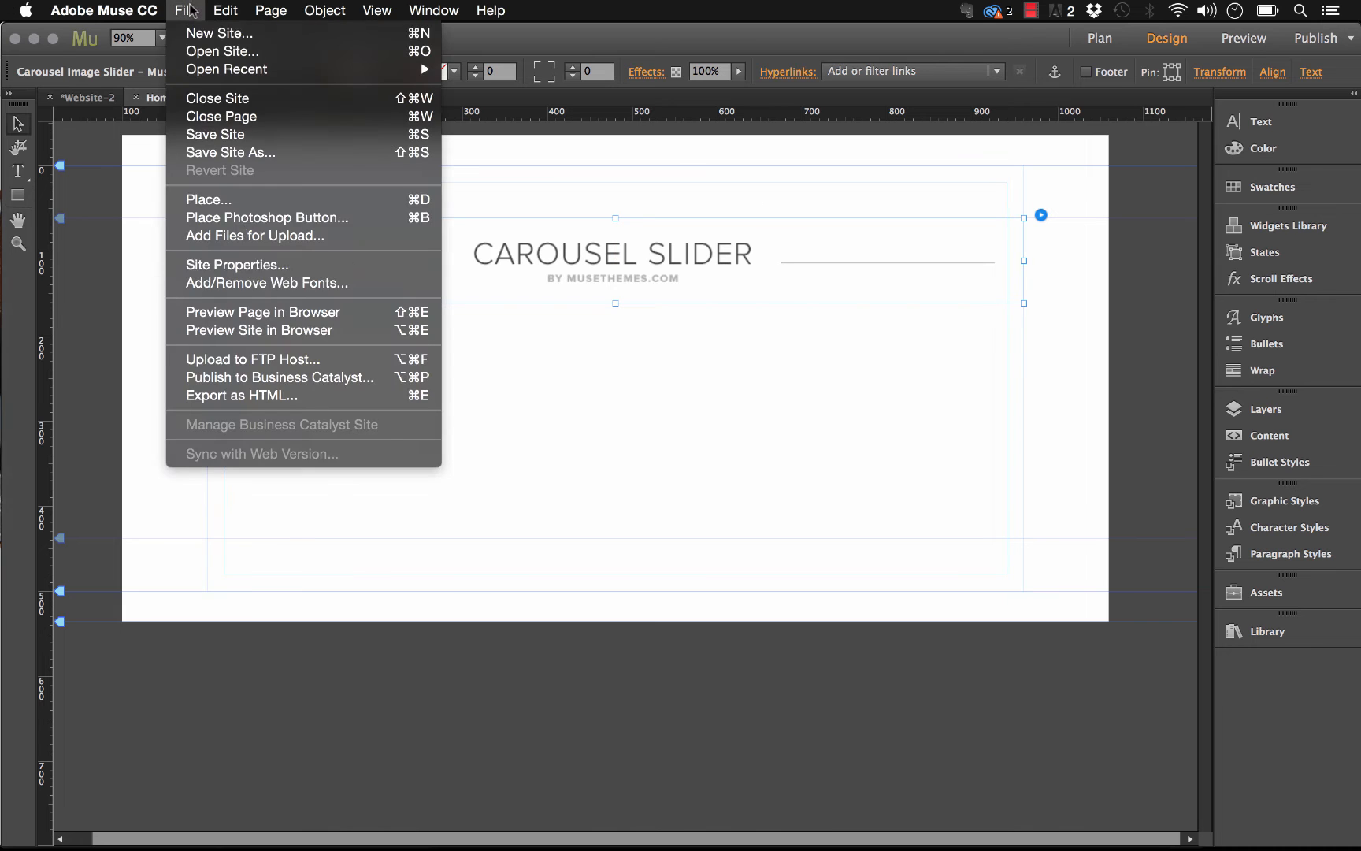
left_click(254, 307)
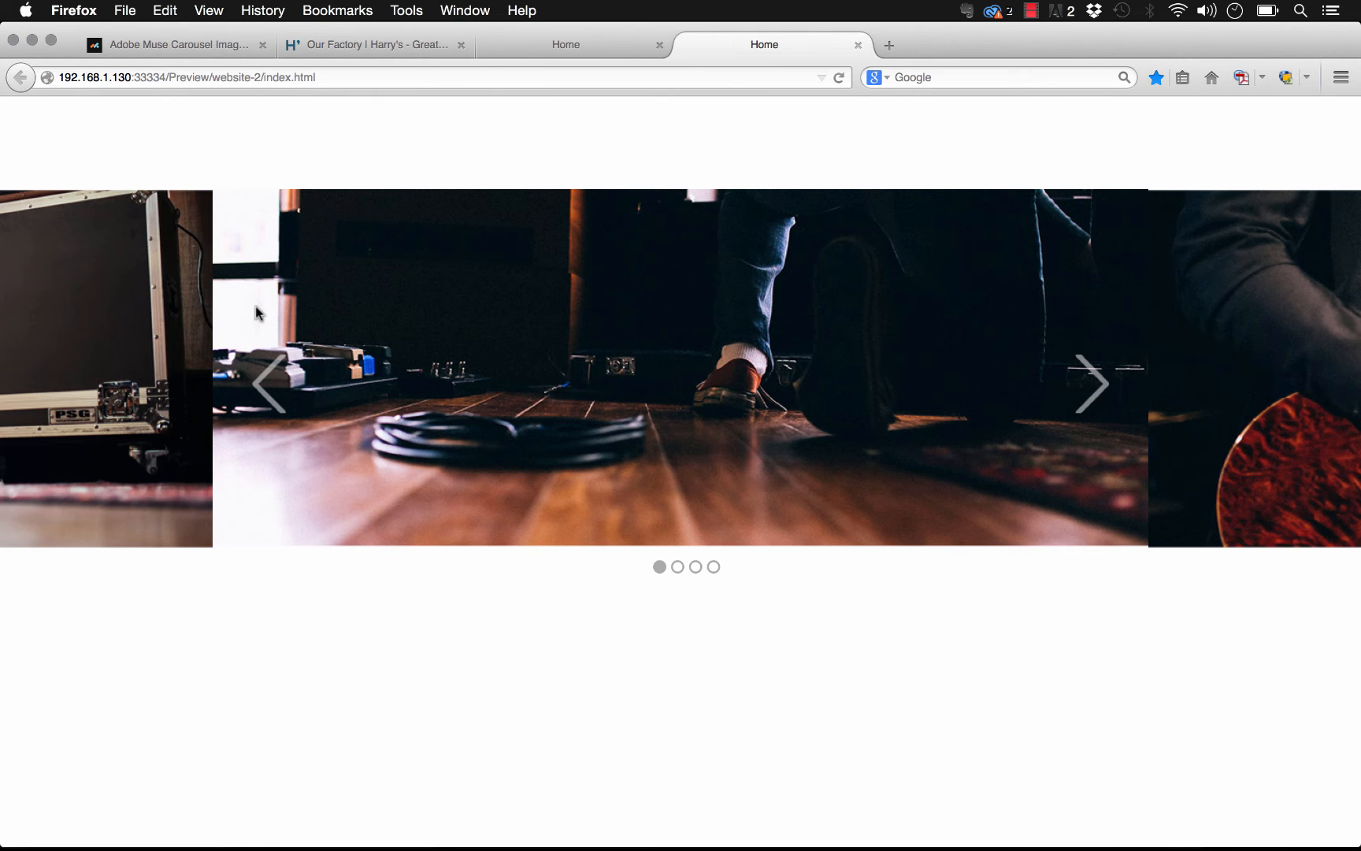
Test the custom next button by advancing through the carousel images in the browser preview
left_click(1092, 401)
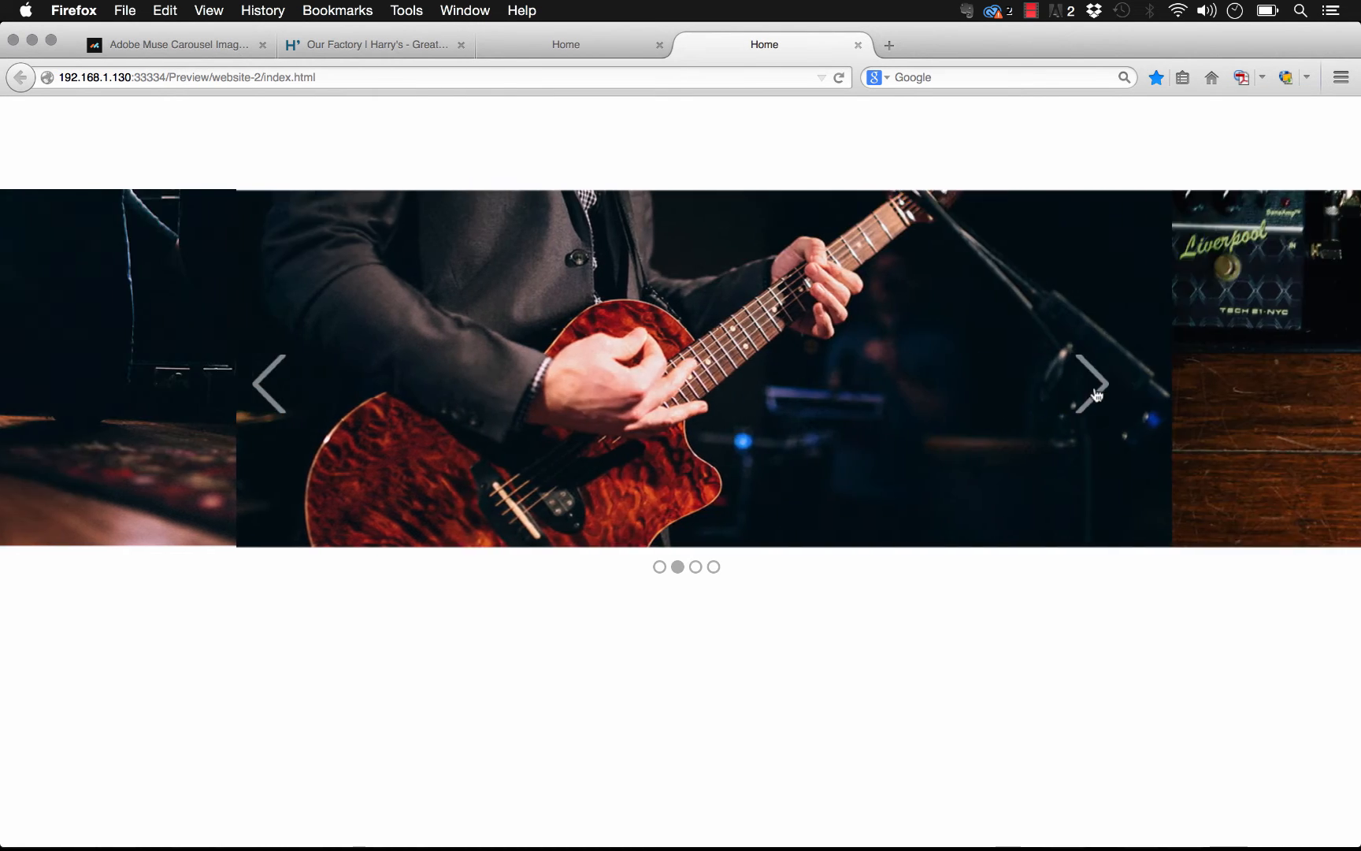
left_click(1097, 383)
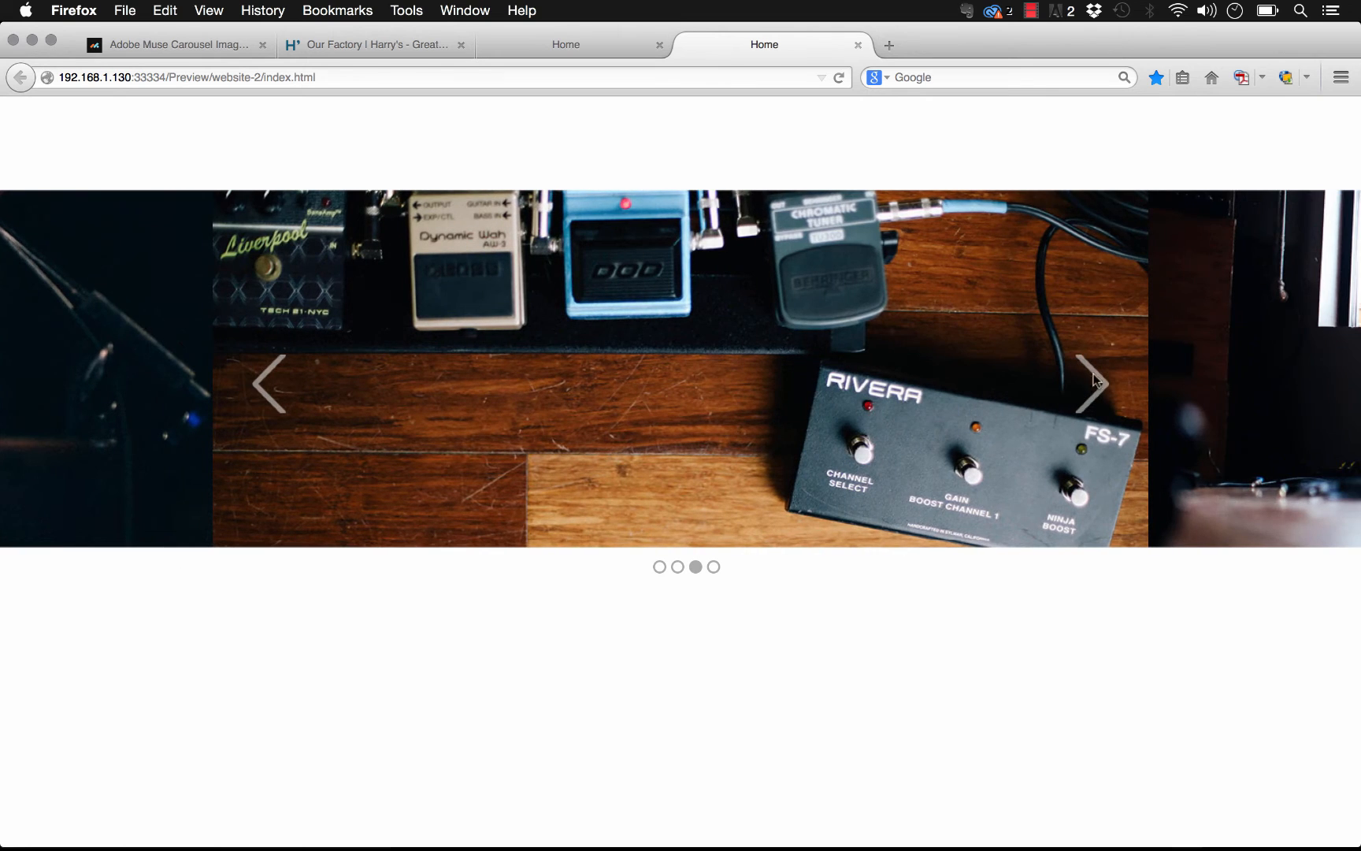
left_click(1088, 425)
left_click(1091, 410)
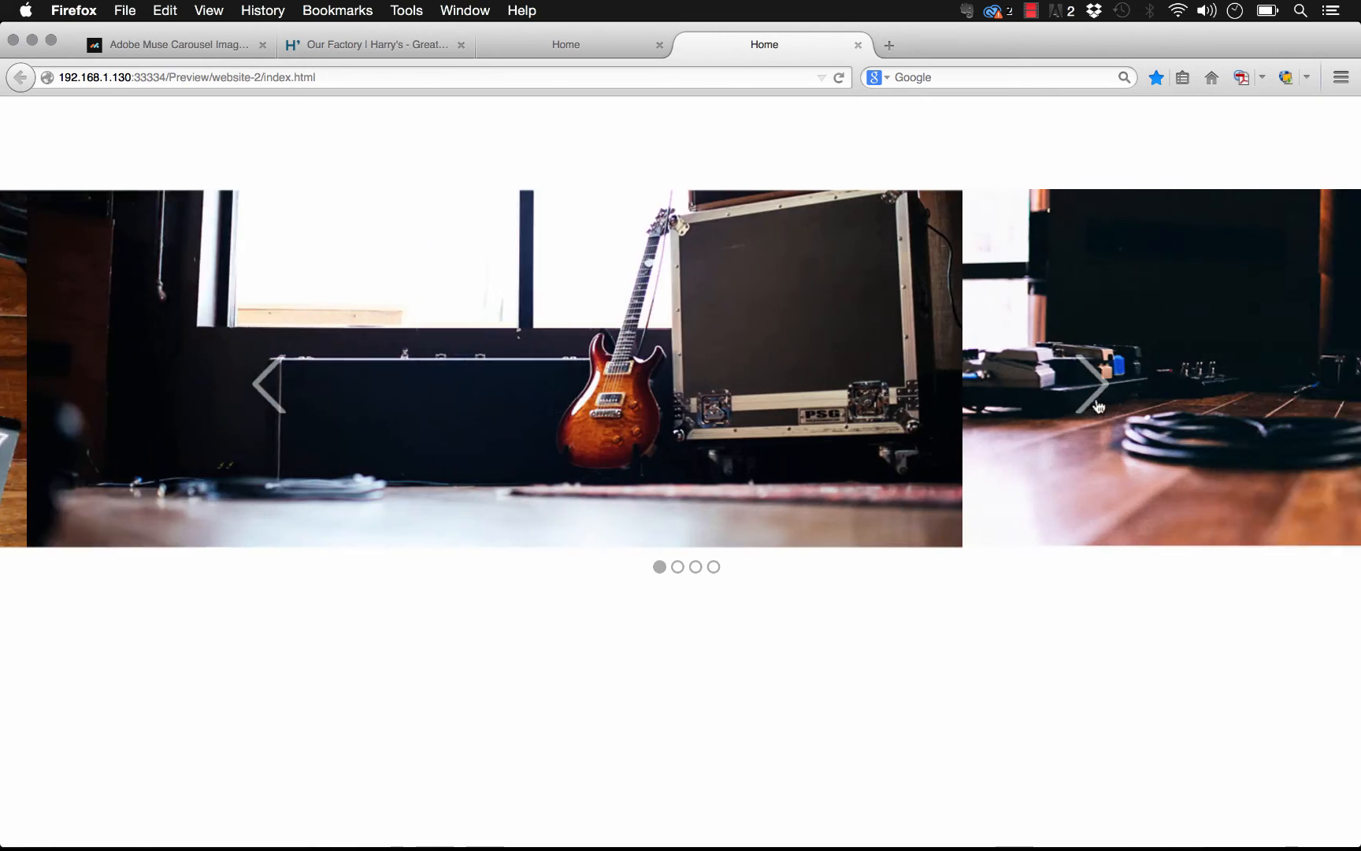
left_click(1096, 405)
Switch back to Adobe Muse and review the carousel widget's pagination dot options
mouse_move(575, 849)
left_click(587, 815)
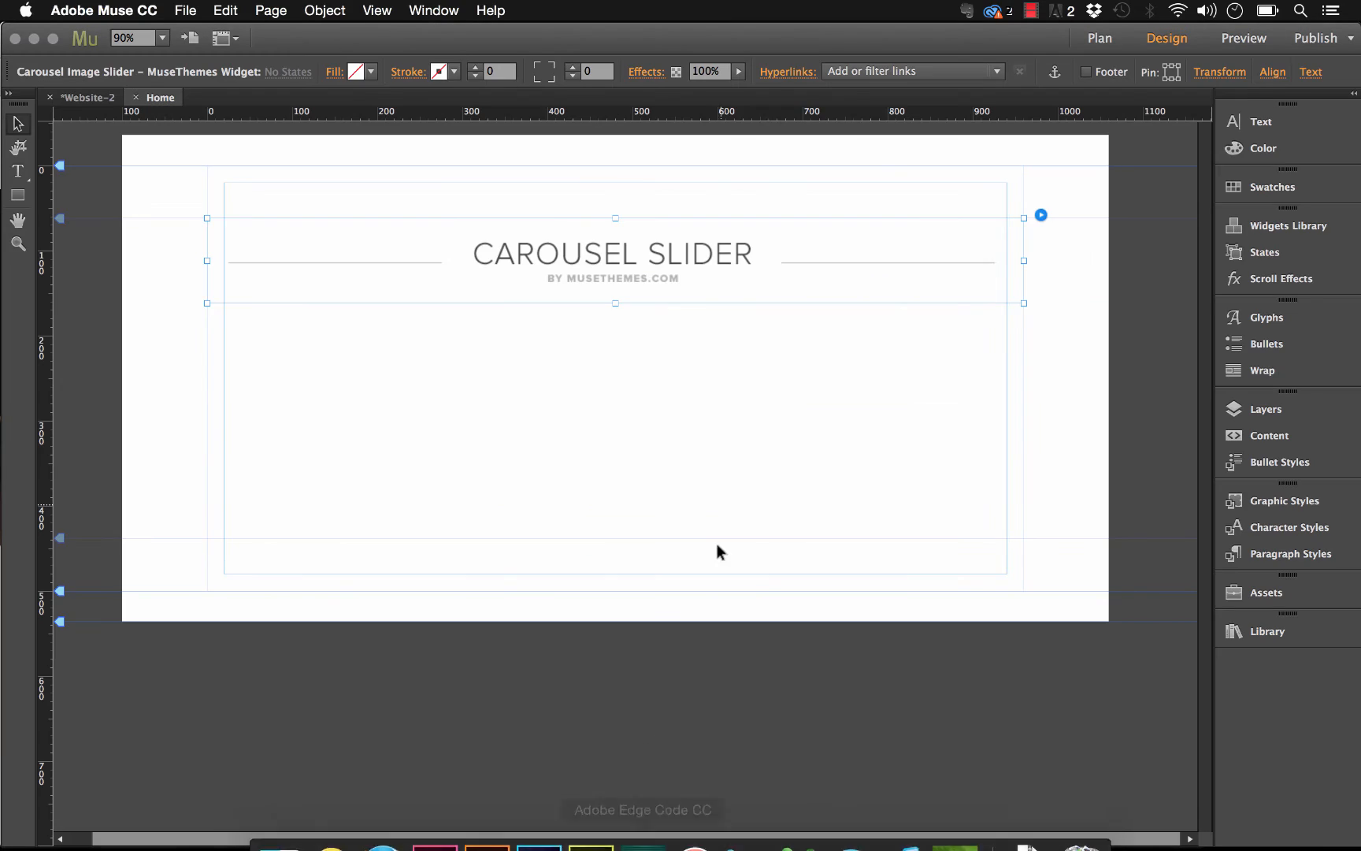
left_click(866, 237)
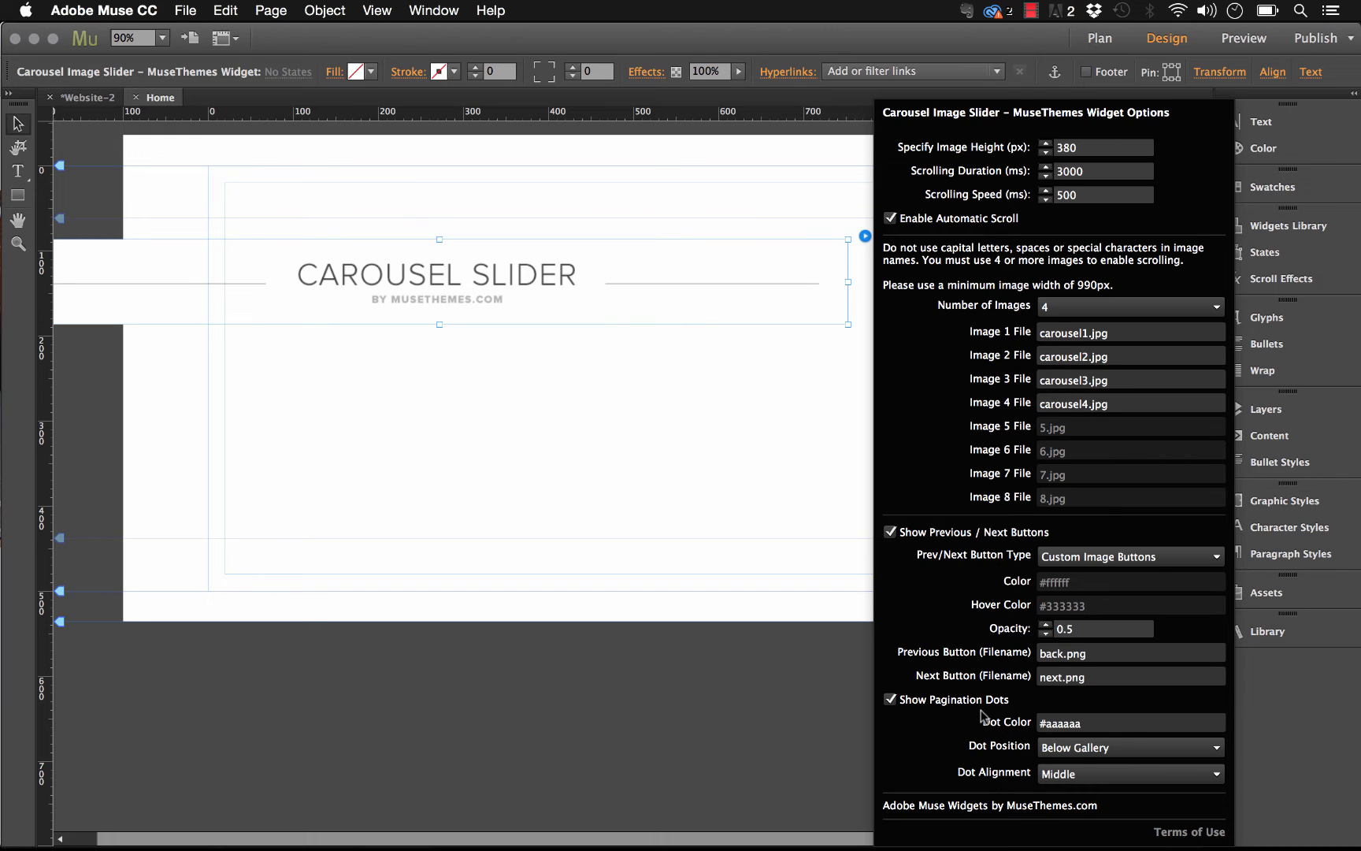
Switch to Firefox and test the carousel's second, fourth and first pagination dots
mouse_move(538, 820)
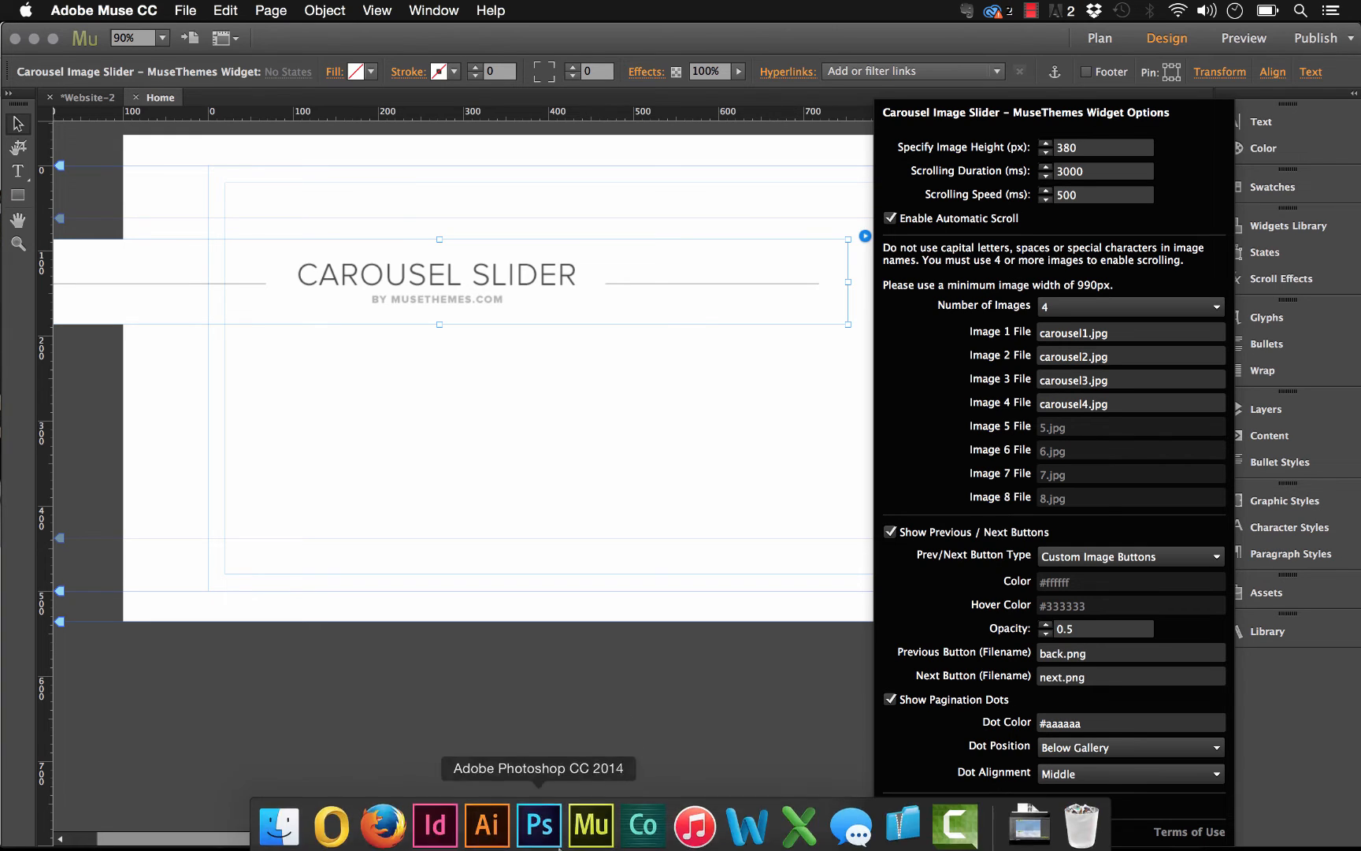
left_click(377, 819)
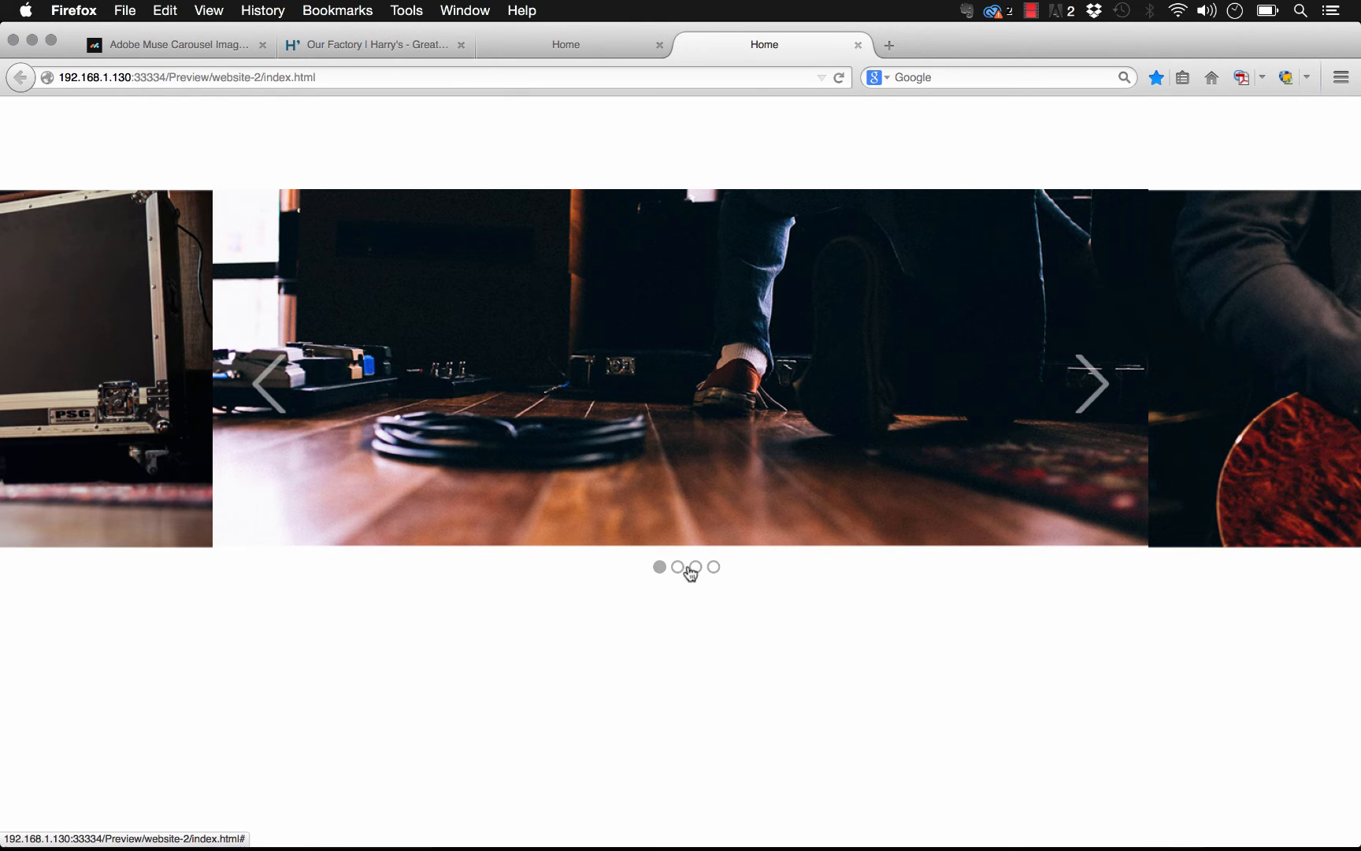
left_click(678, 568)
left_click(713, 568)
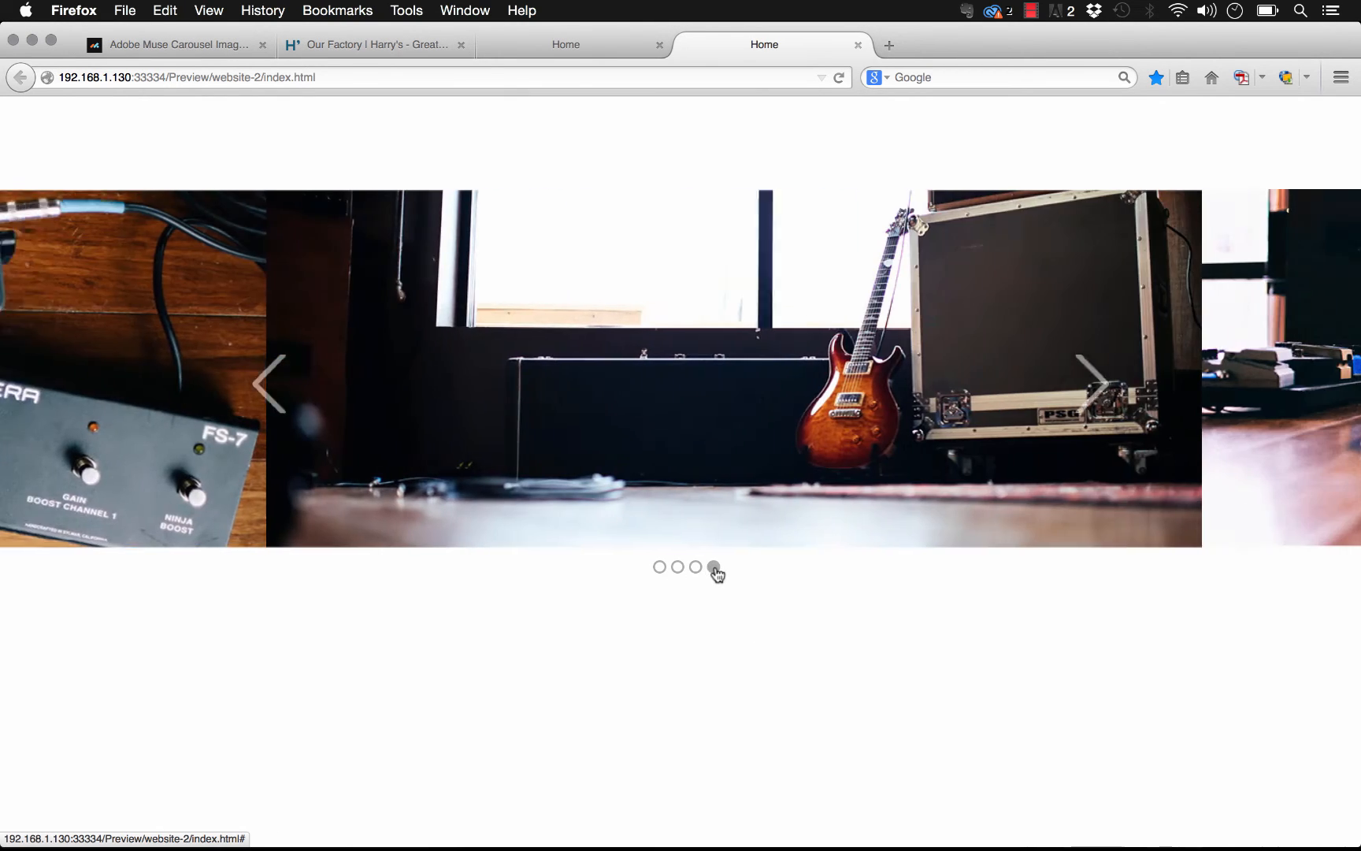
left_click(660, 568)
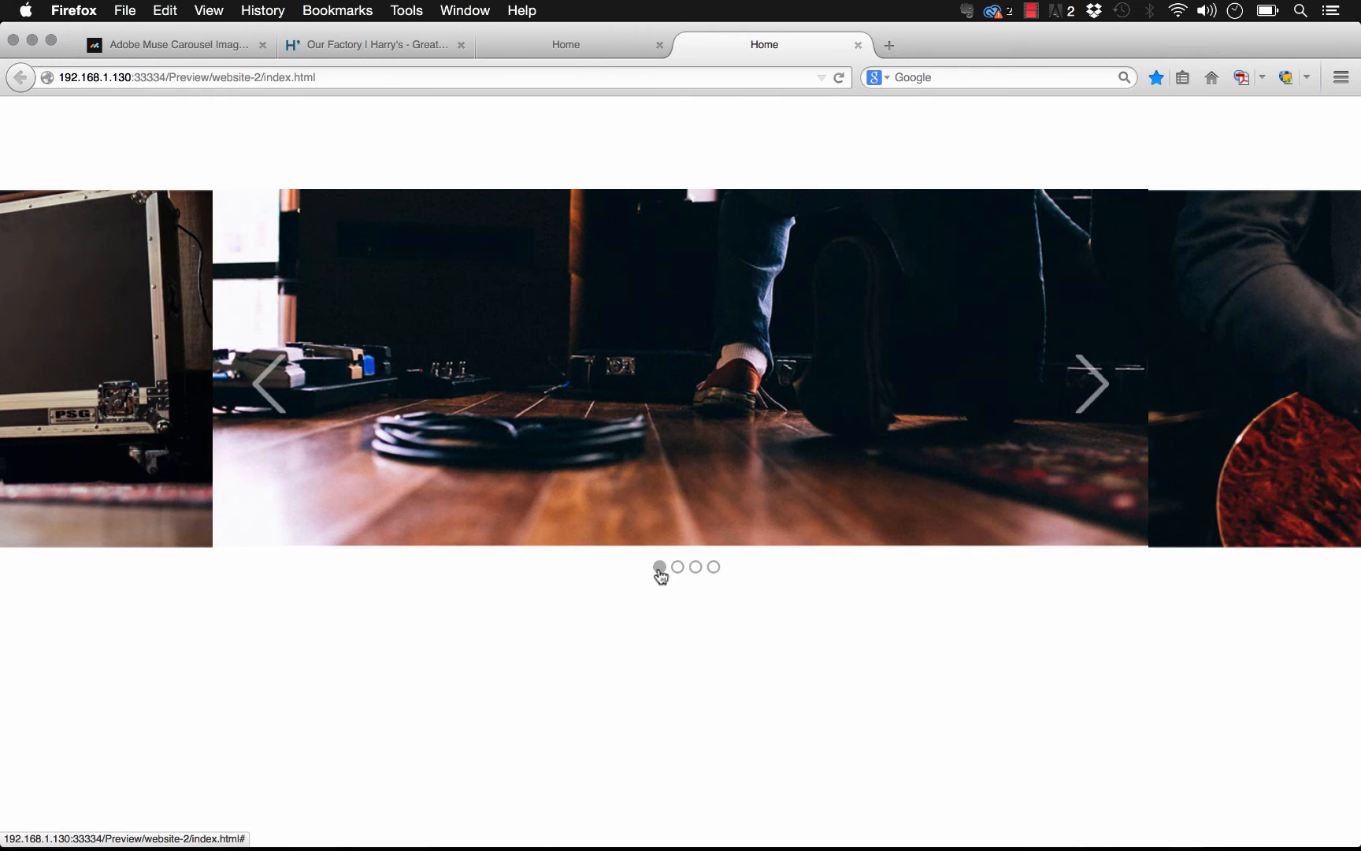
Switch back to Adobe Muse and set the carousel's dot position to On Gallery and dot alignment to Left
mouse_move(568, 847)
left_click(592, 817)
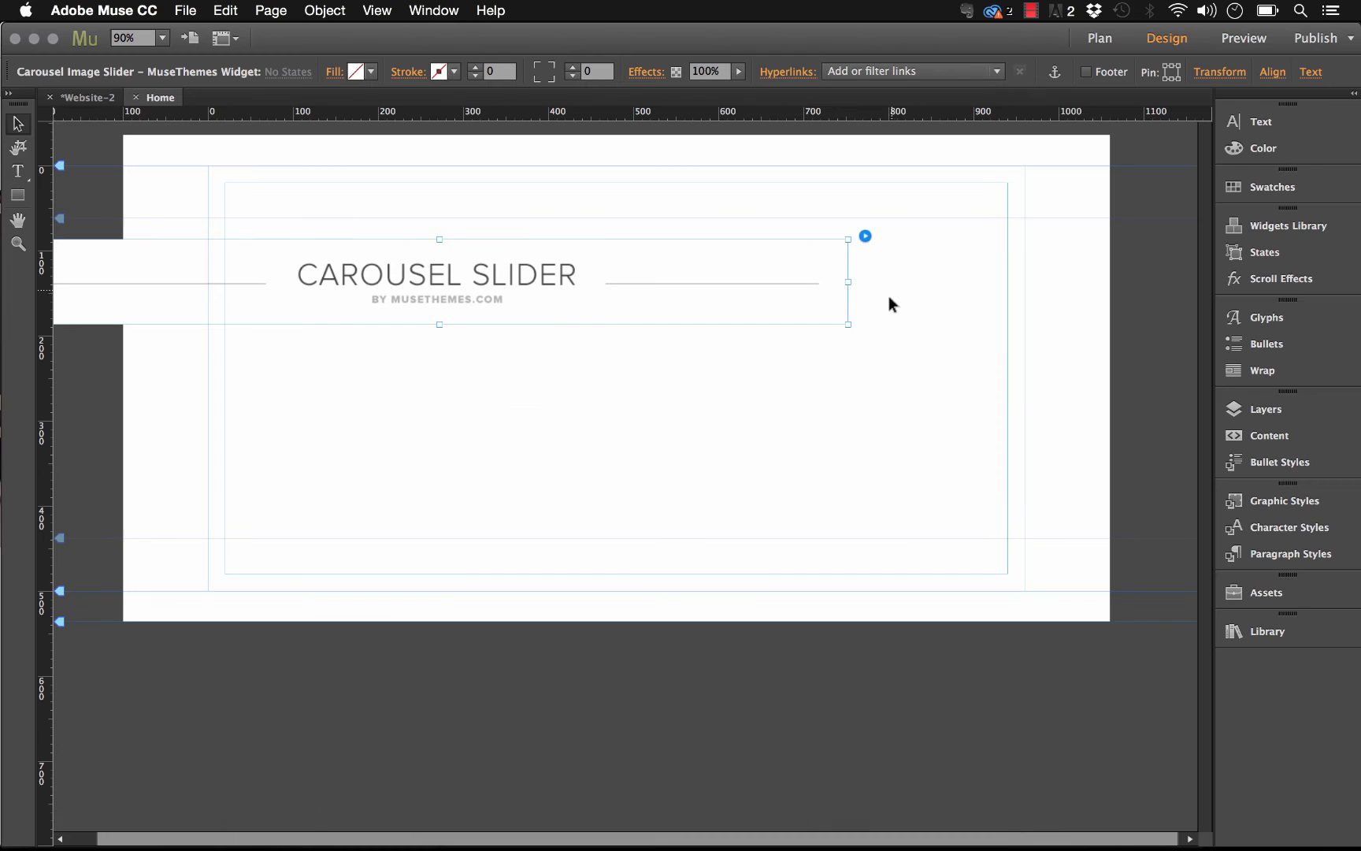
left_click(865, 236)
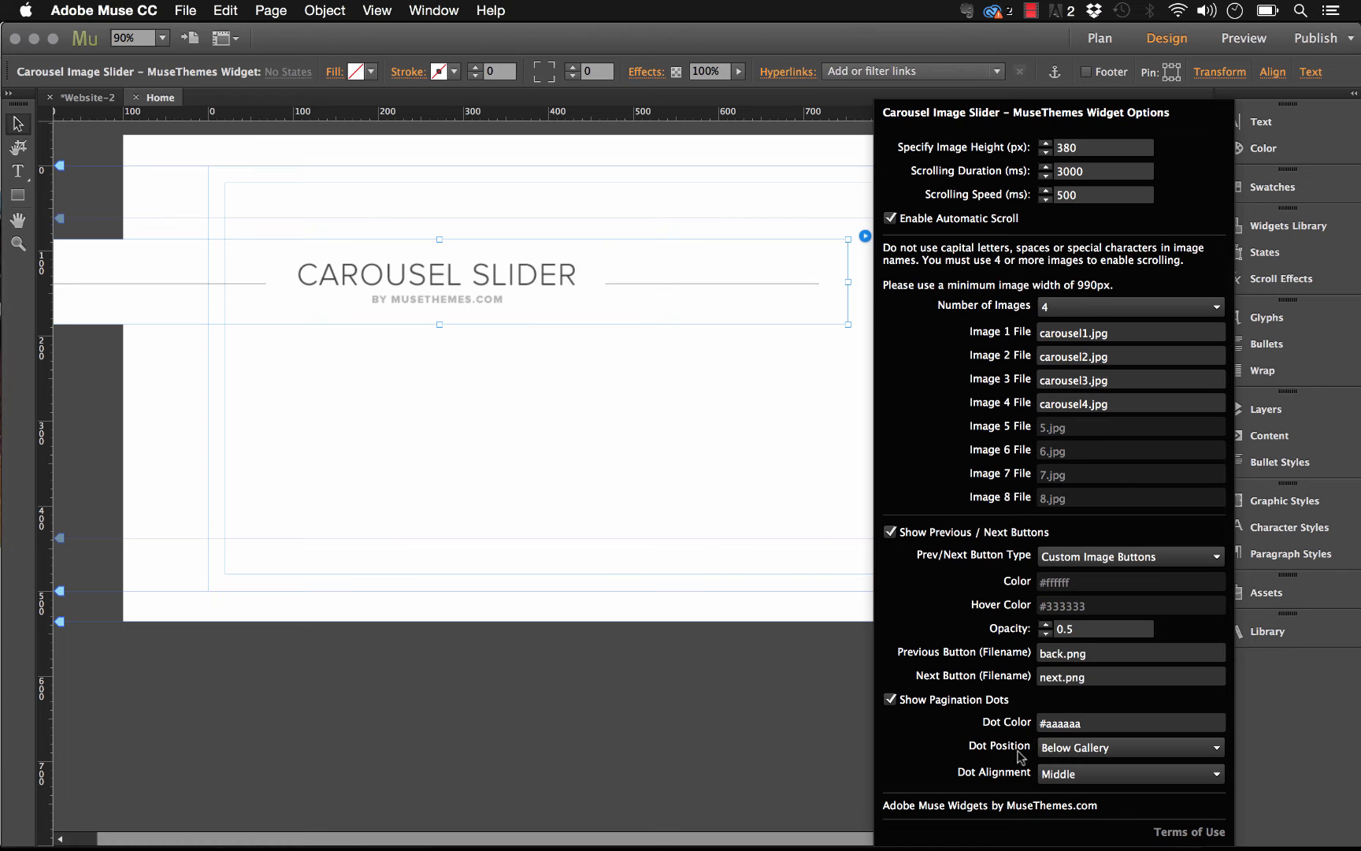
left_click(1076, 753)
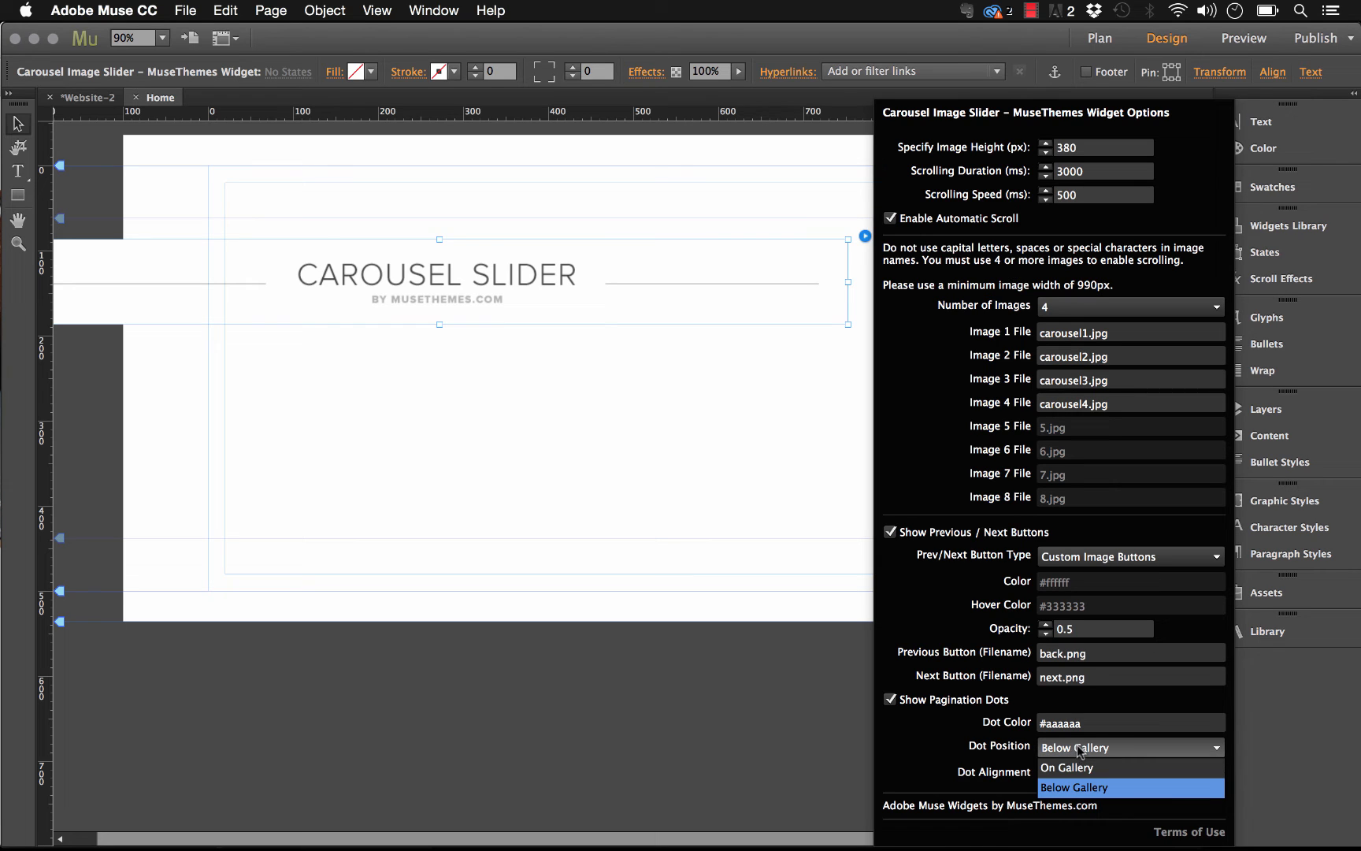
left_click(1065, 765)
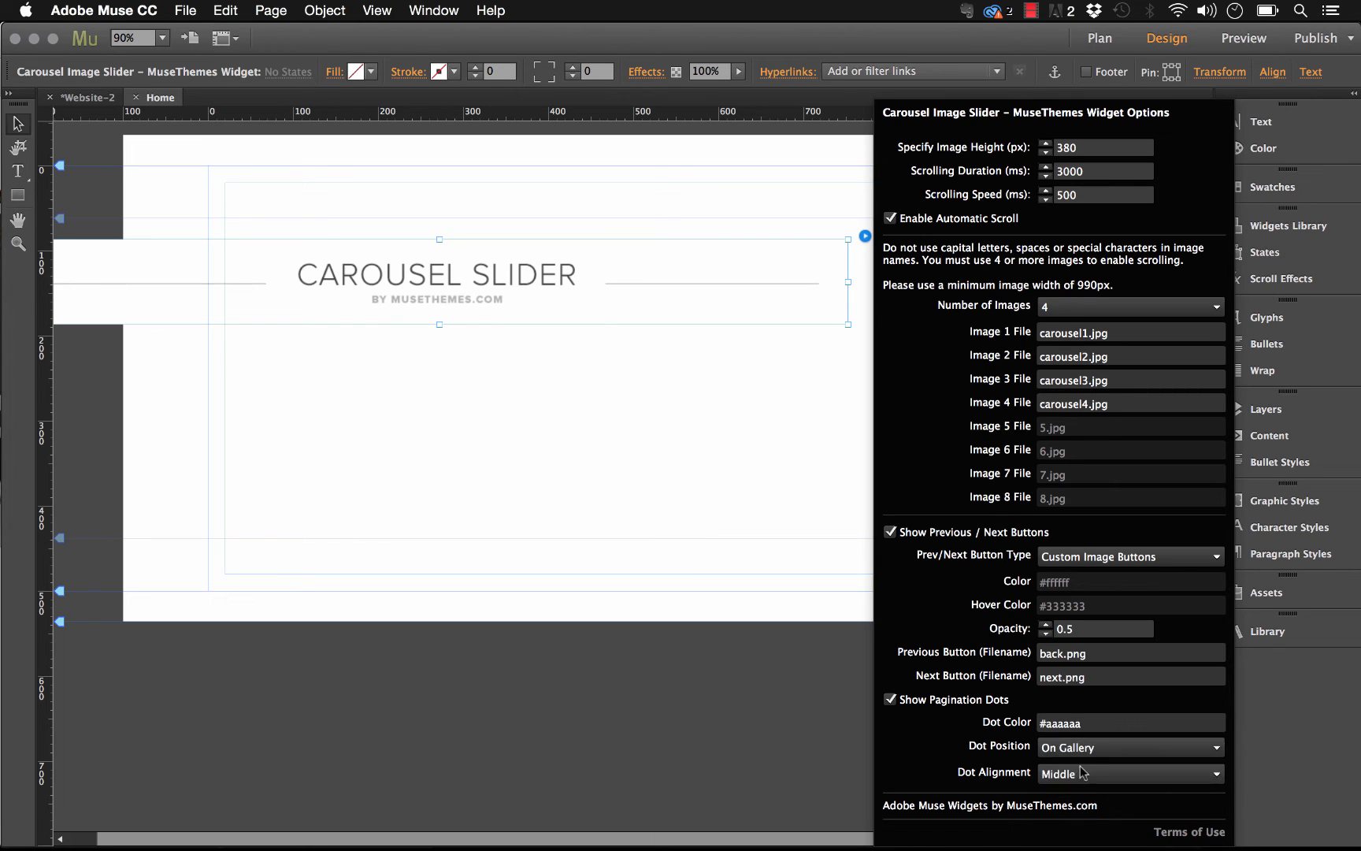
left_click(1066, 774)
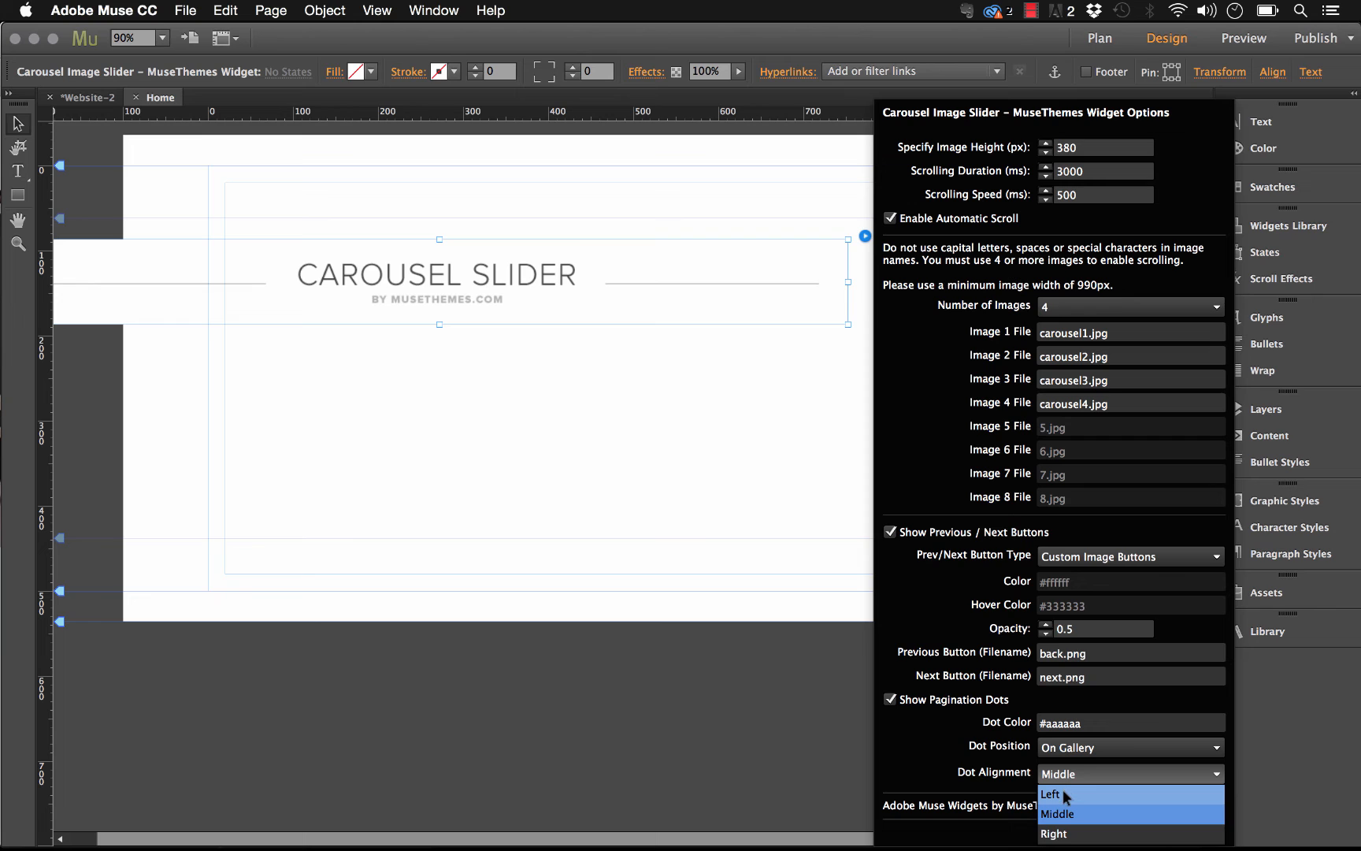
left_click(1065, 794)
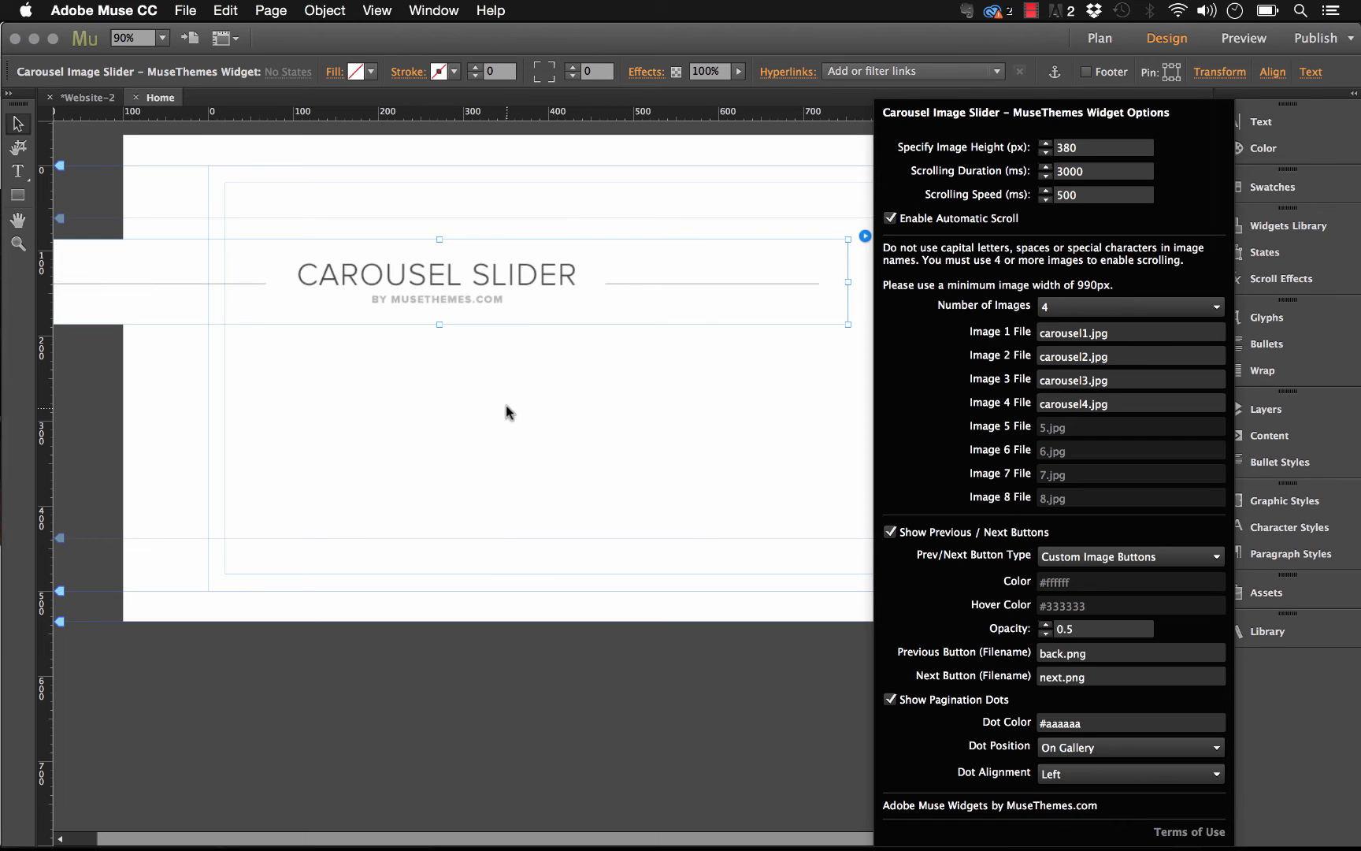
Move the carousel widget back into line with the page width and preview the page in the browser
left_click(506, 406)
left_click_drag(525, 262, 703, 249)
left_click(185, 10)
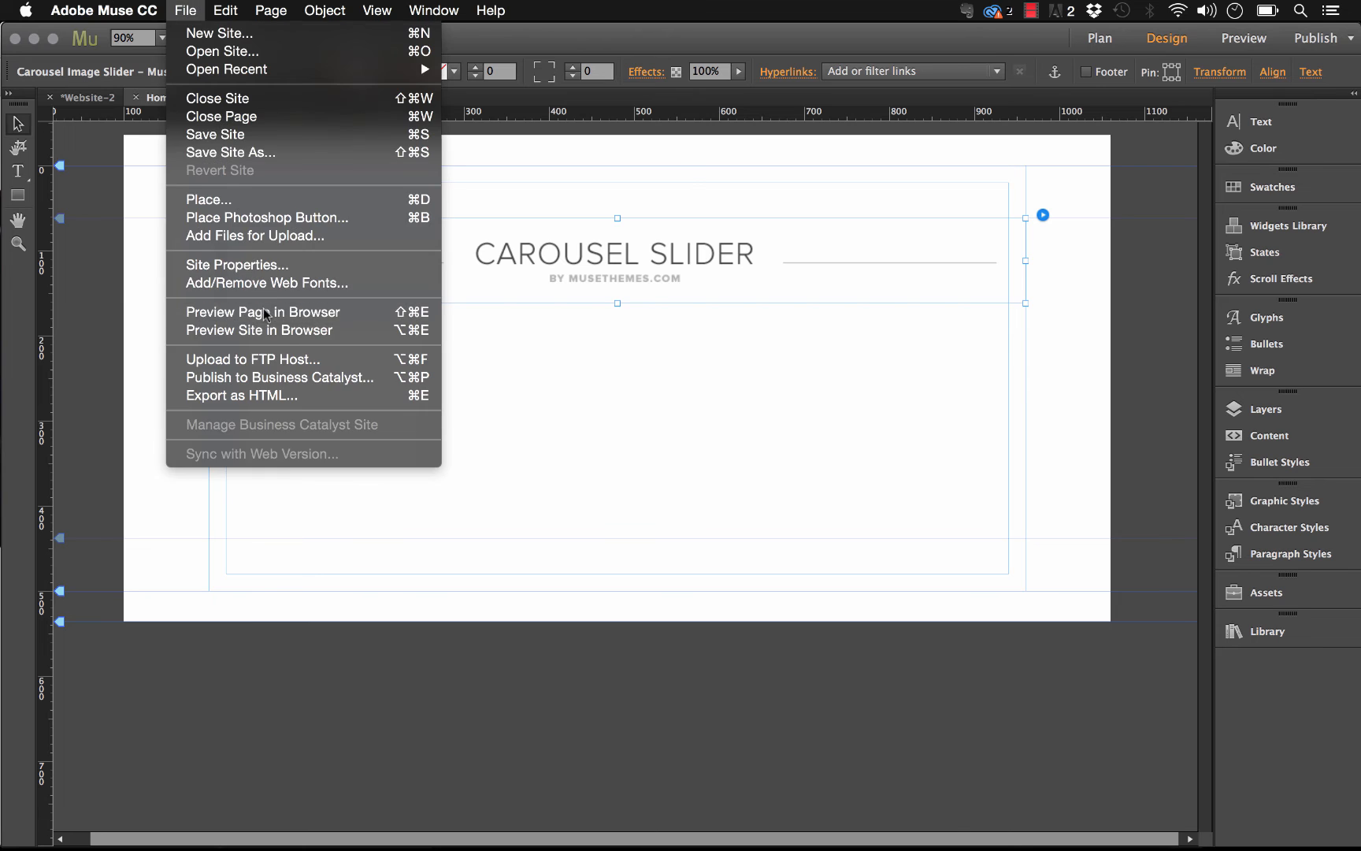
left_click(262, 311)
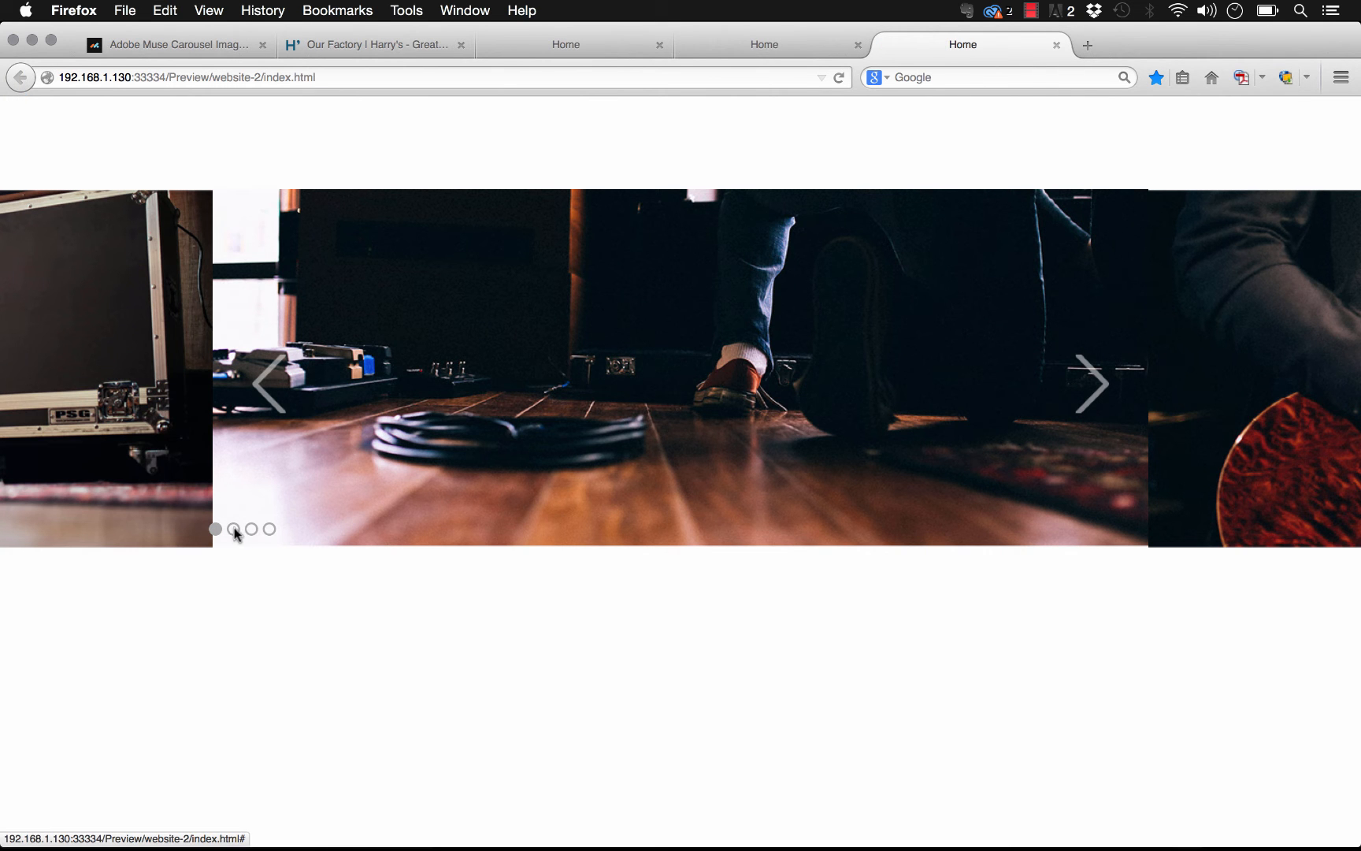
Test the left-aligned pagination dots on the gallery by jumping to the third, fourth and first images
left_click(251, 529)
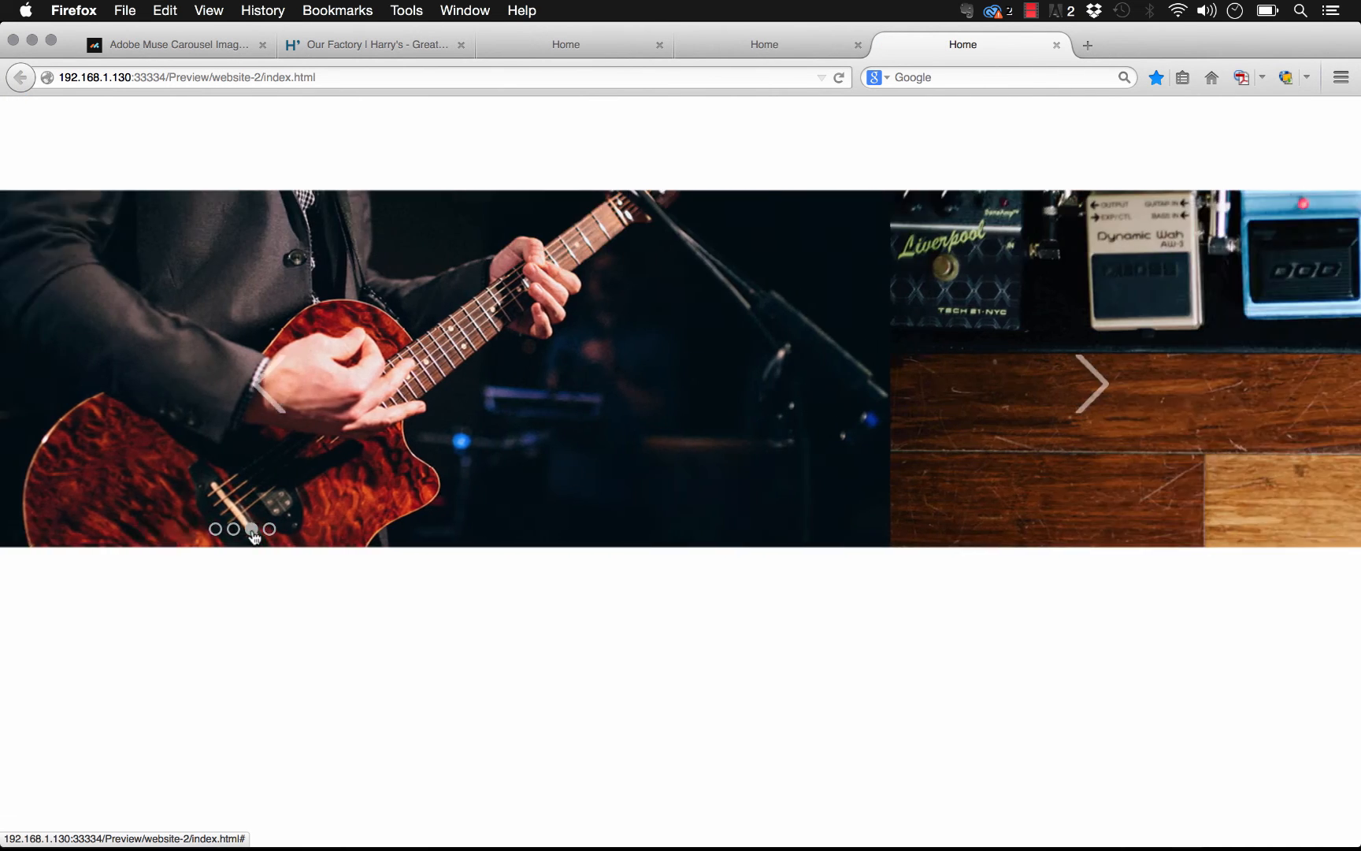
left_click(269, 529)
left_click(215, 530)
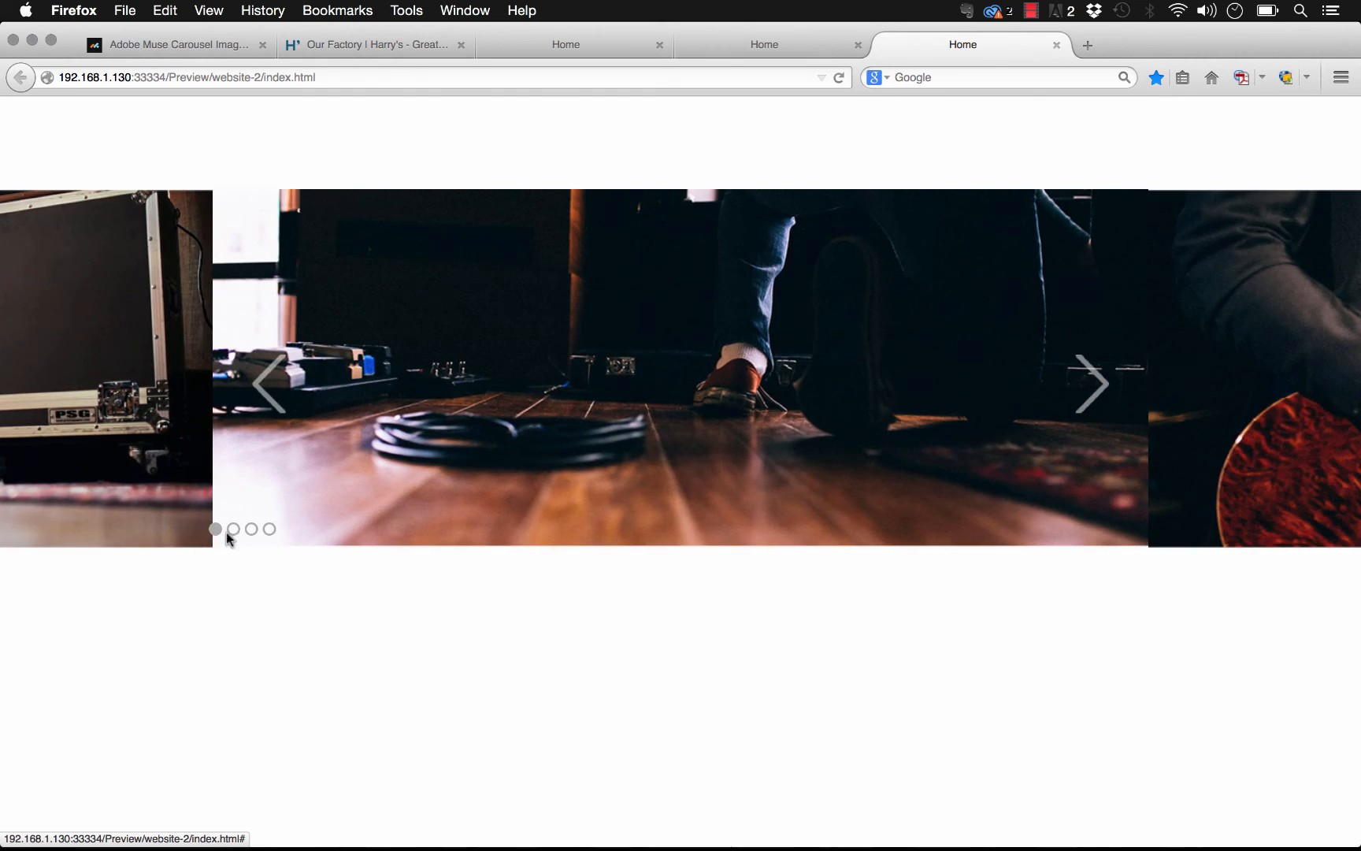
Switch back to Adobe Muse and set the carousel's dot position to Below Gallery
left_click(591, 817)
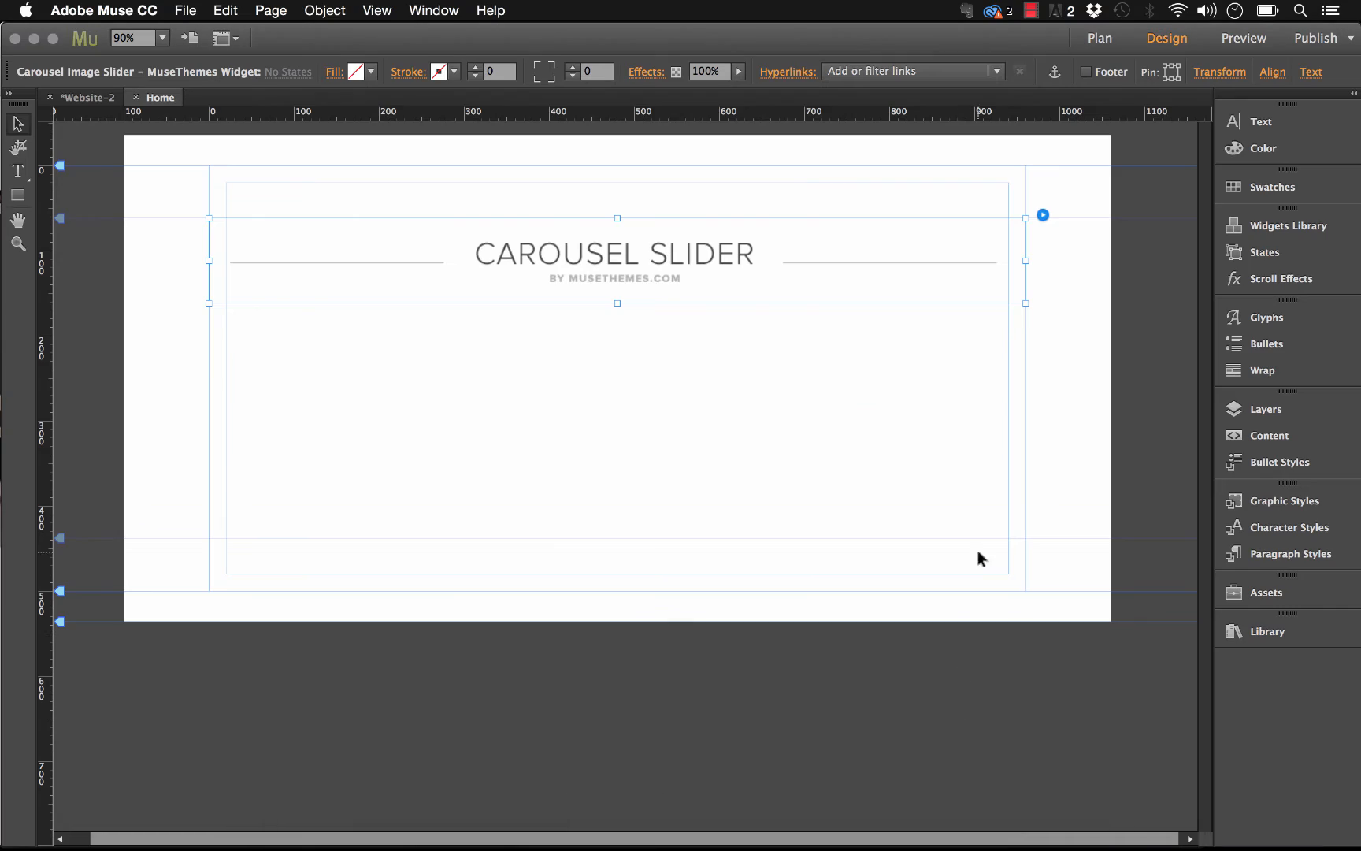
left_click(1043, 215)
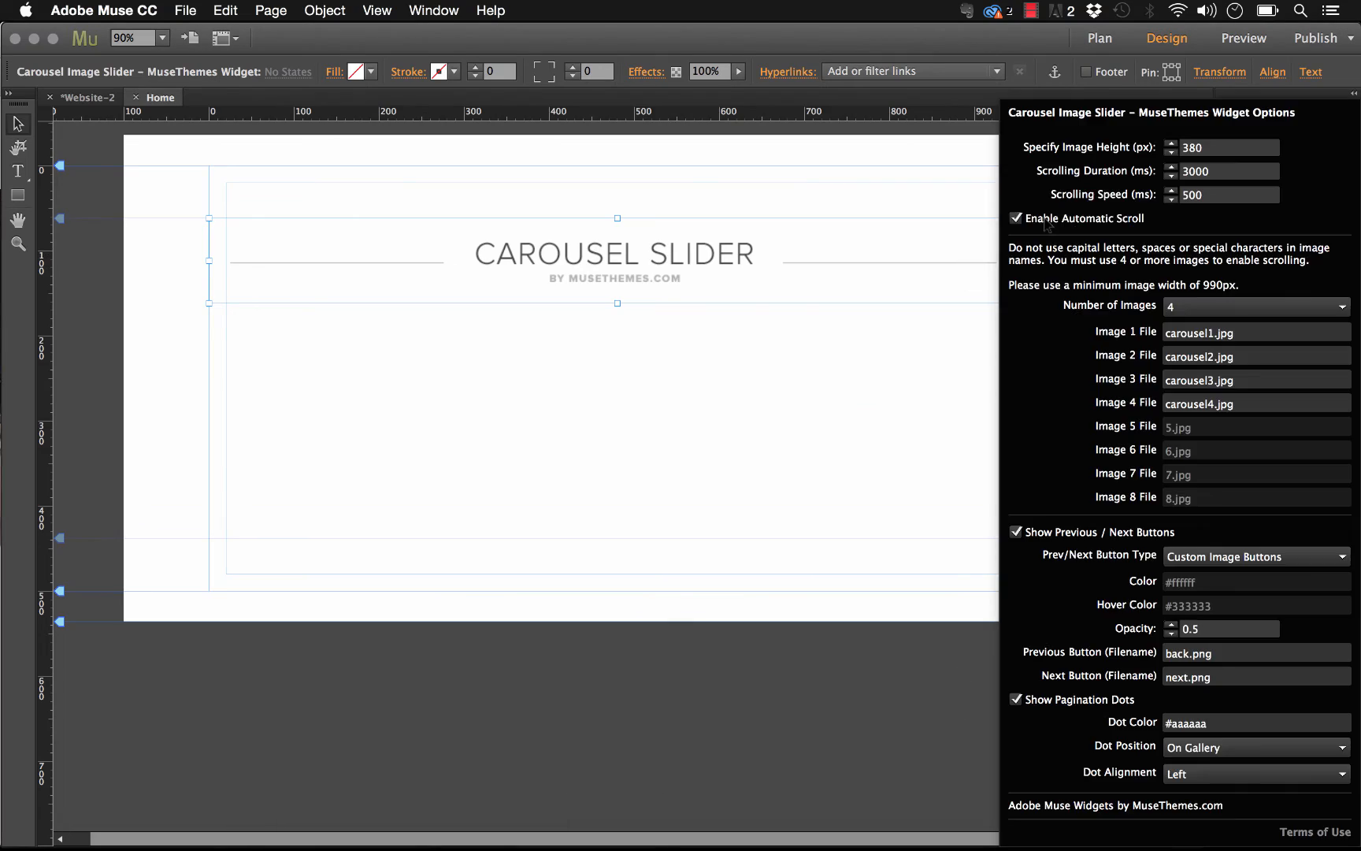
left_click(1204, 747)
left_click(1200, 787)
Set the carousel's number of images to 2 and preview the page in the browser
left_click(1209, 316)
left_click(1187, 344)
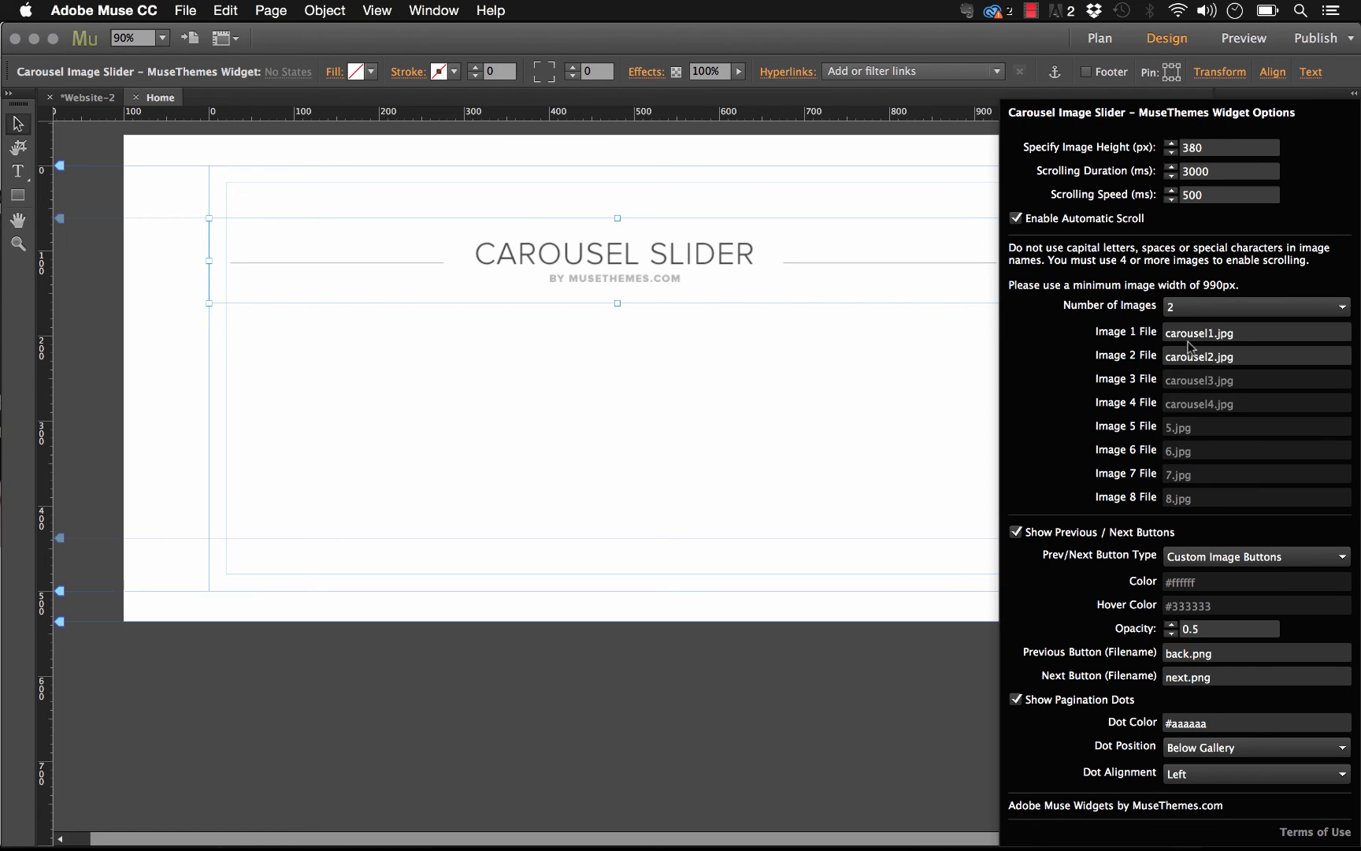
left_click(851, 381)
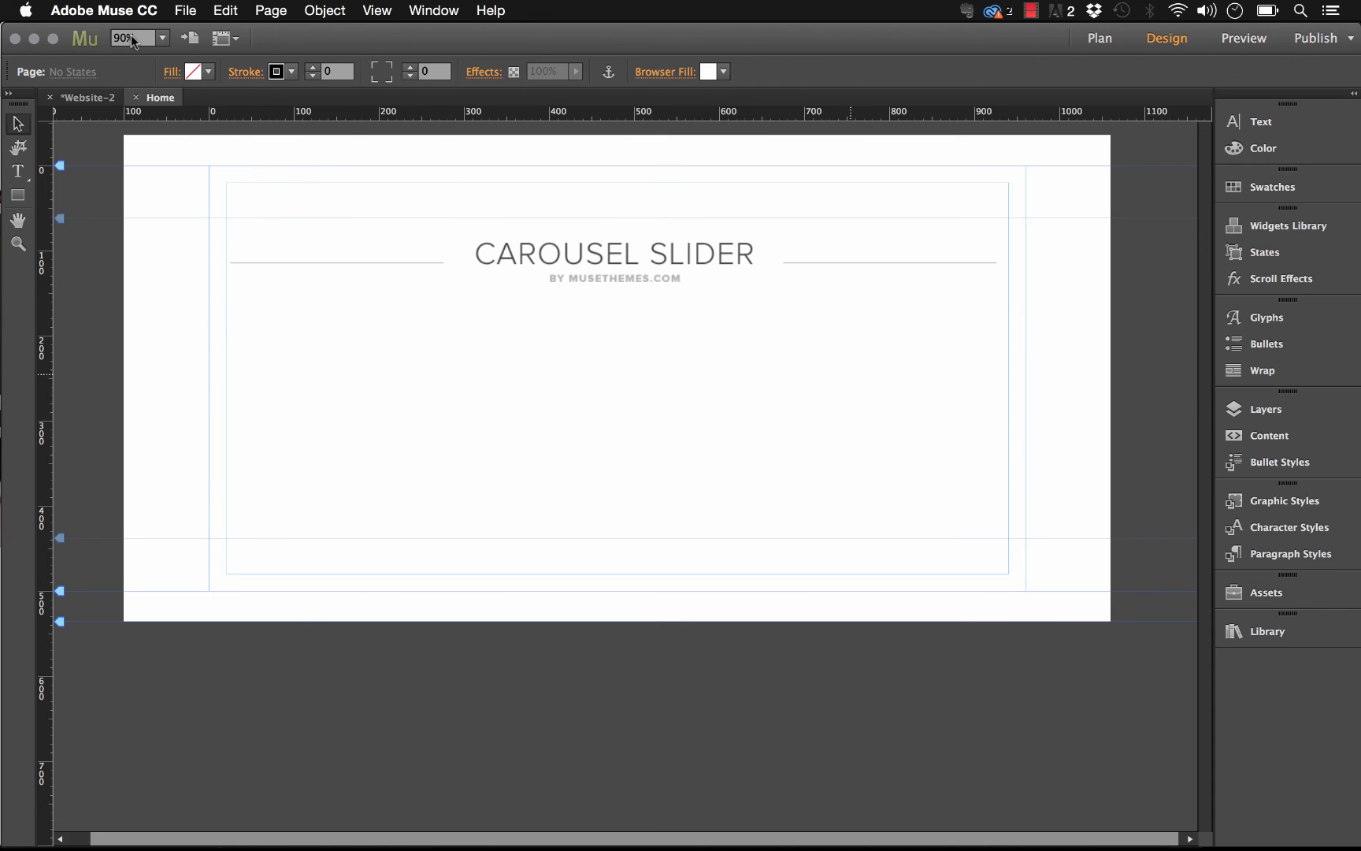
left_click(185, 10)
left_click(267, 313)
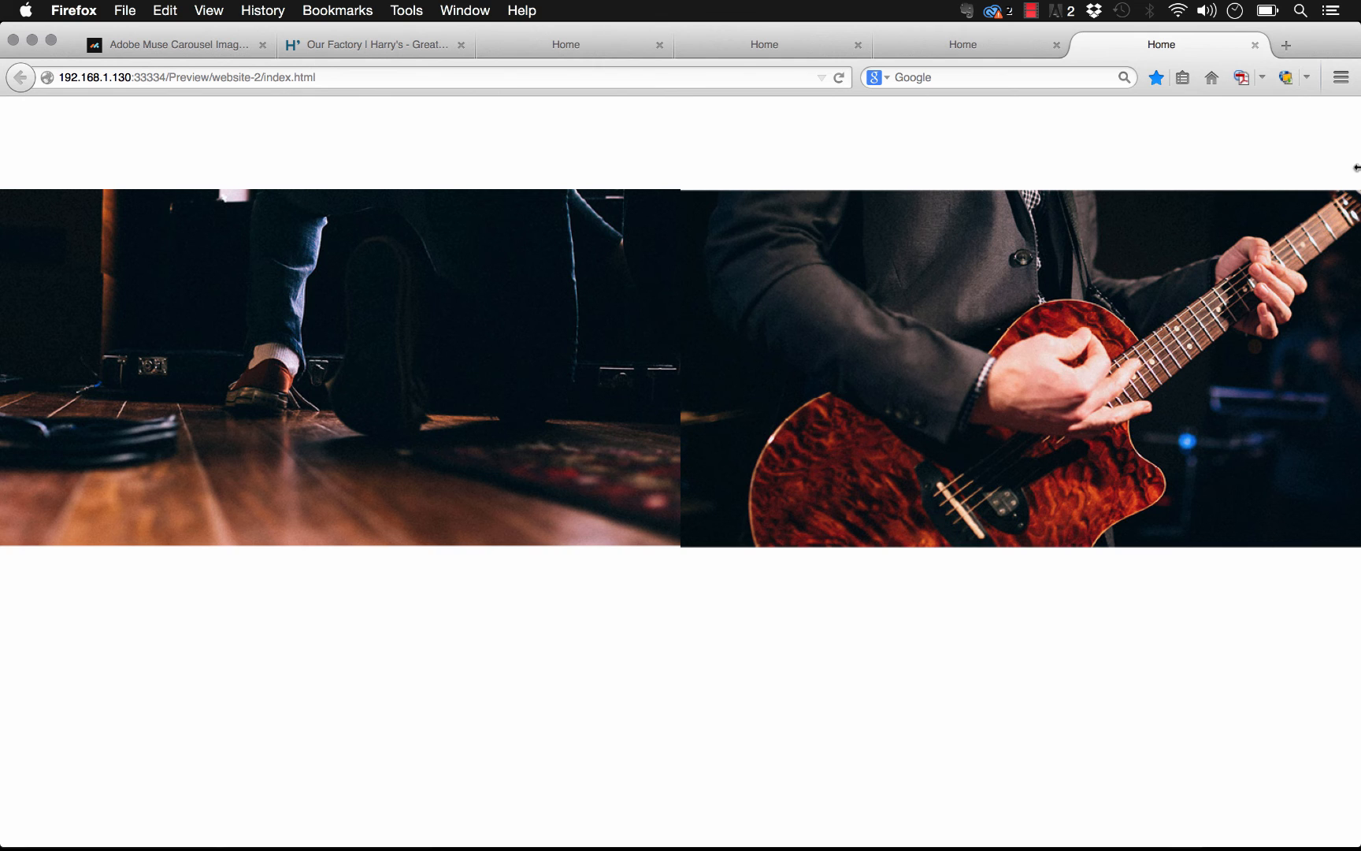
mouse_move(1359, 168)
left_mouse_down()
mouse_move(1017, 174)
mouse_move(1359, 174)
left_mouse_up()
Examine the Harry's Our Factory page and its image carousel for comparison
left_click(397, 48)
scroll(858, 343, "up", 5)
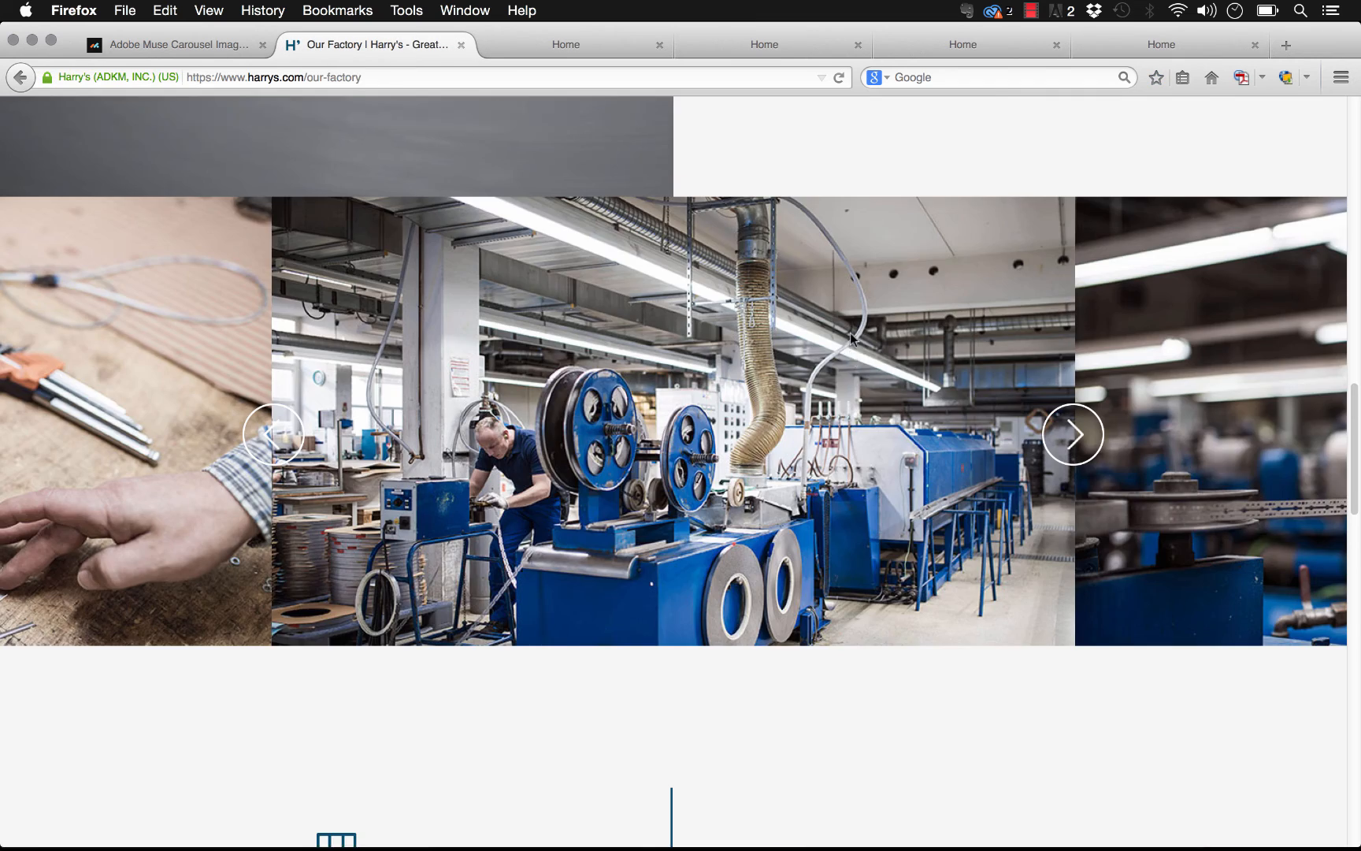
scroll(990, 337, "up", 3)
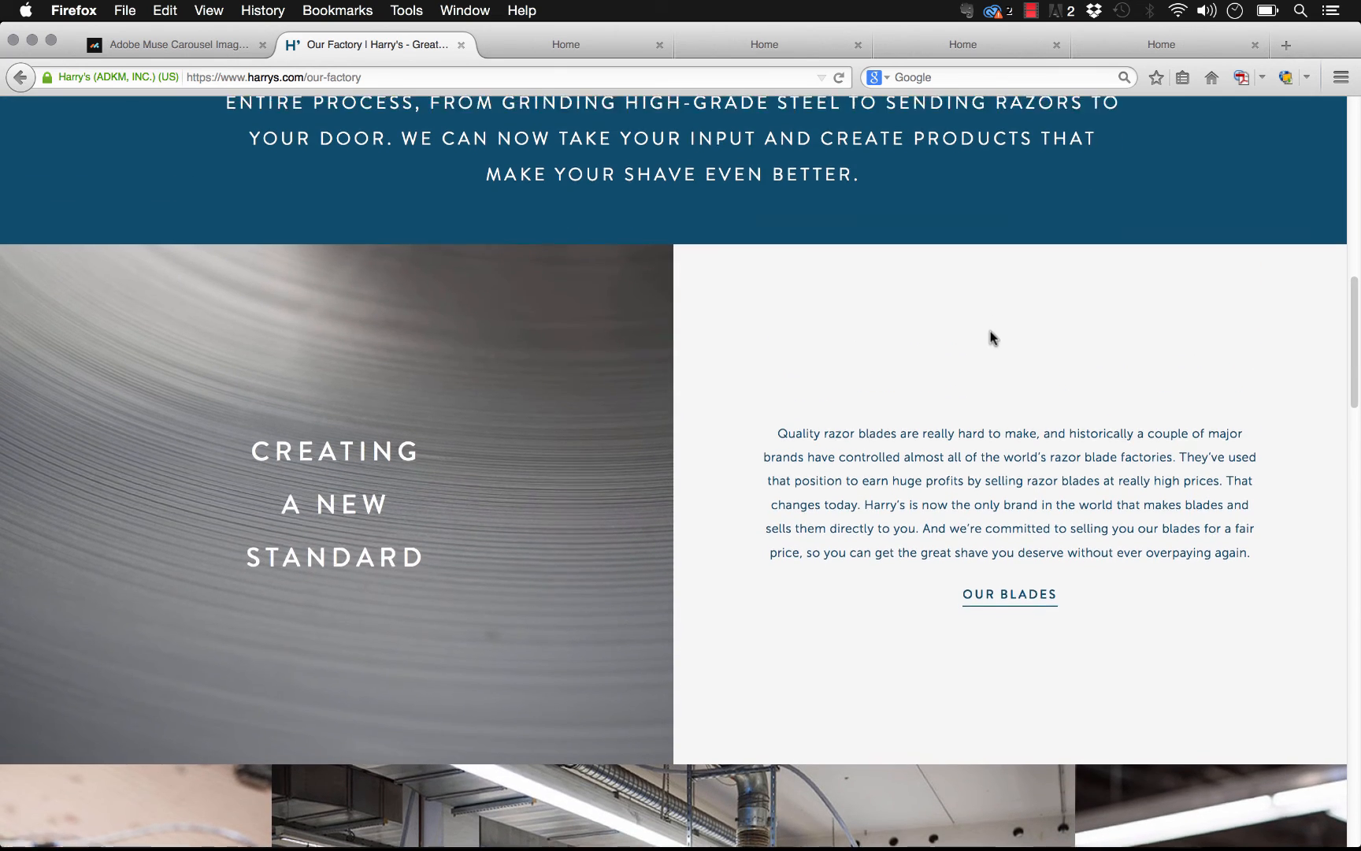
scroll(787, 544, "down", 1)
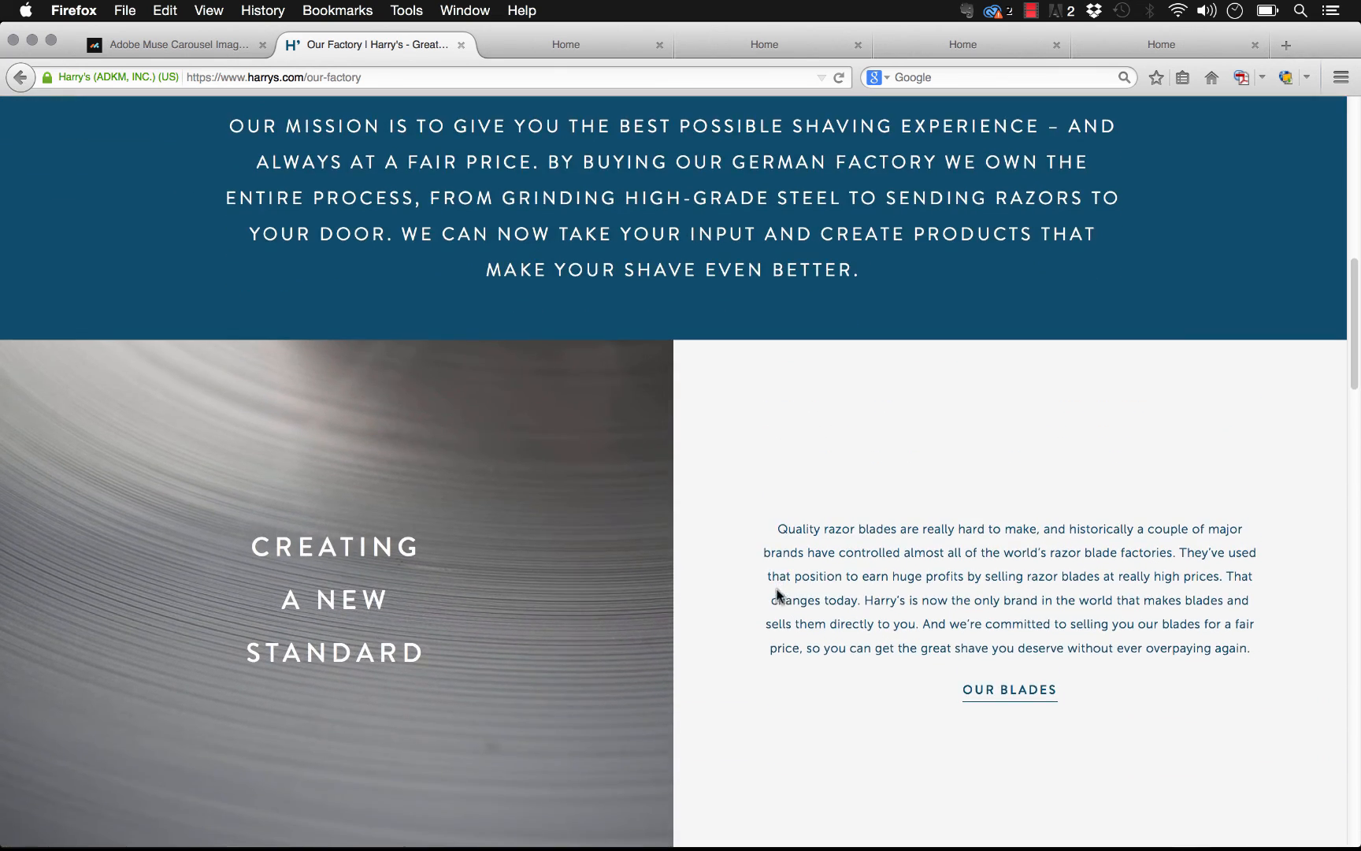
Return to the latest carousel preview and narrow the browser window to check the two-image layout
left_click(1164, 48)
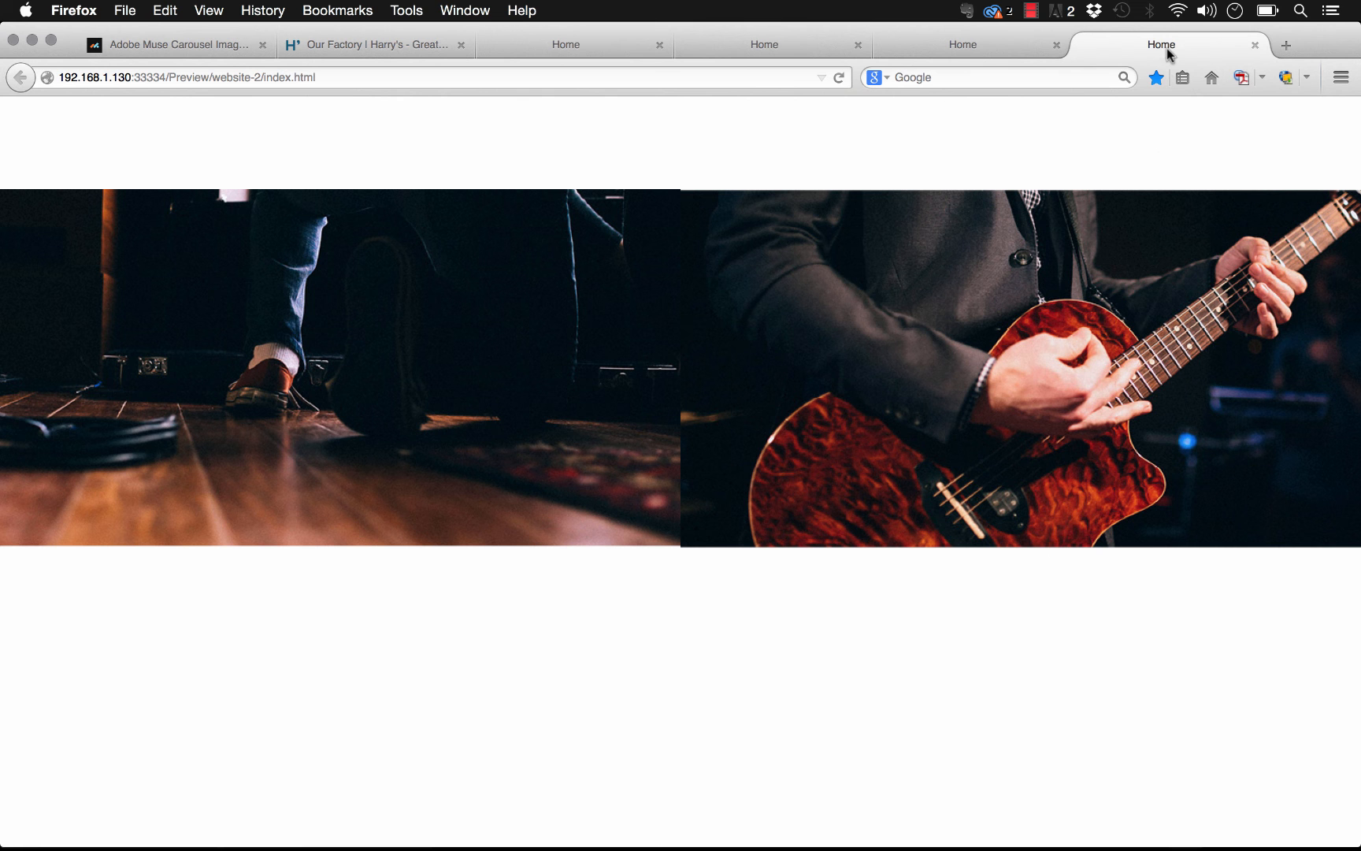
left_click_drag(1357, 249, 1309, 236)
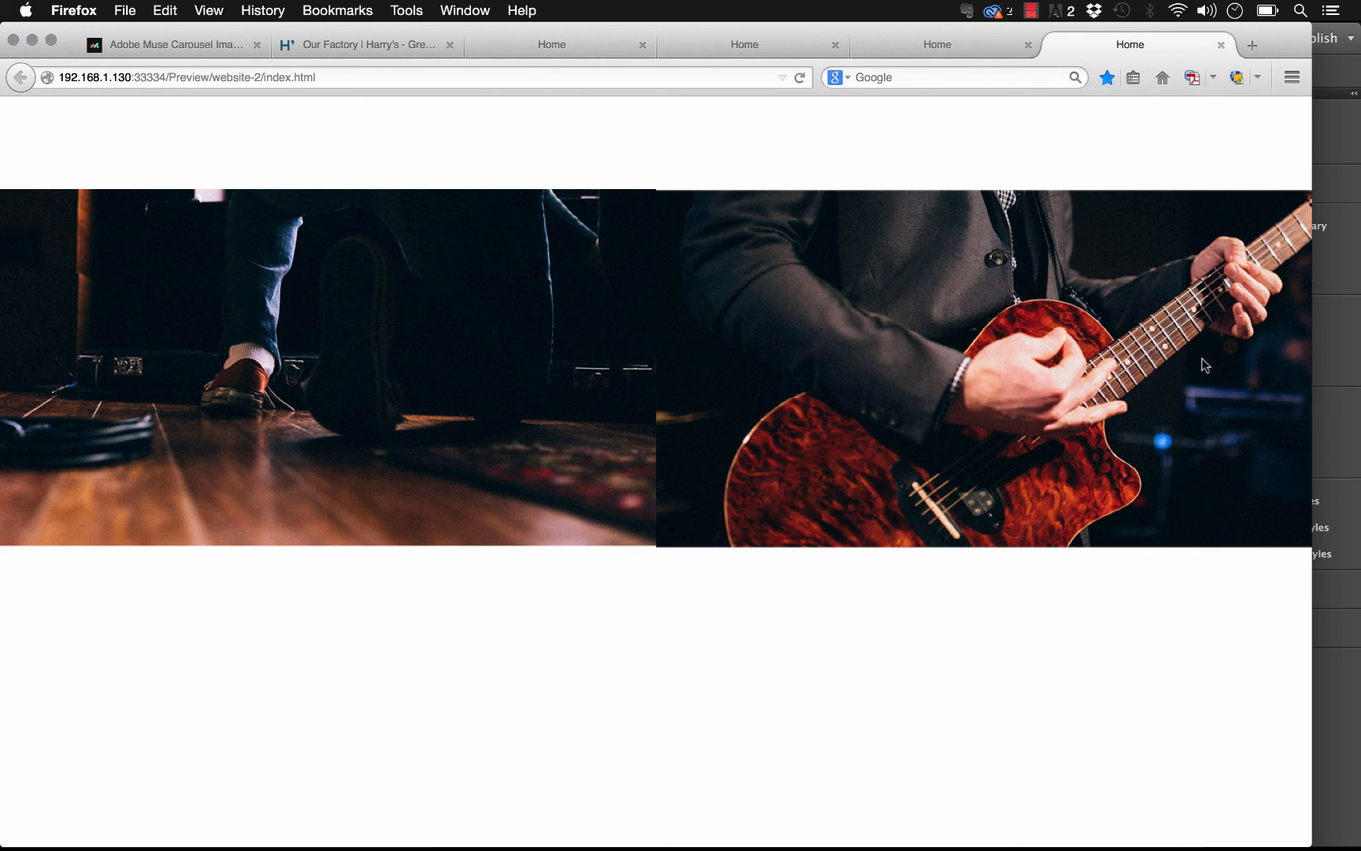
left_click_drag(1310, 631, 1290, 632)
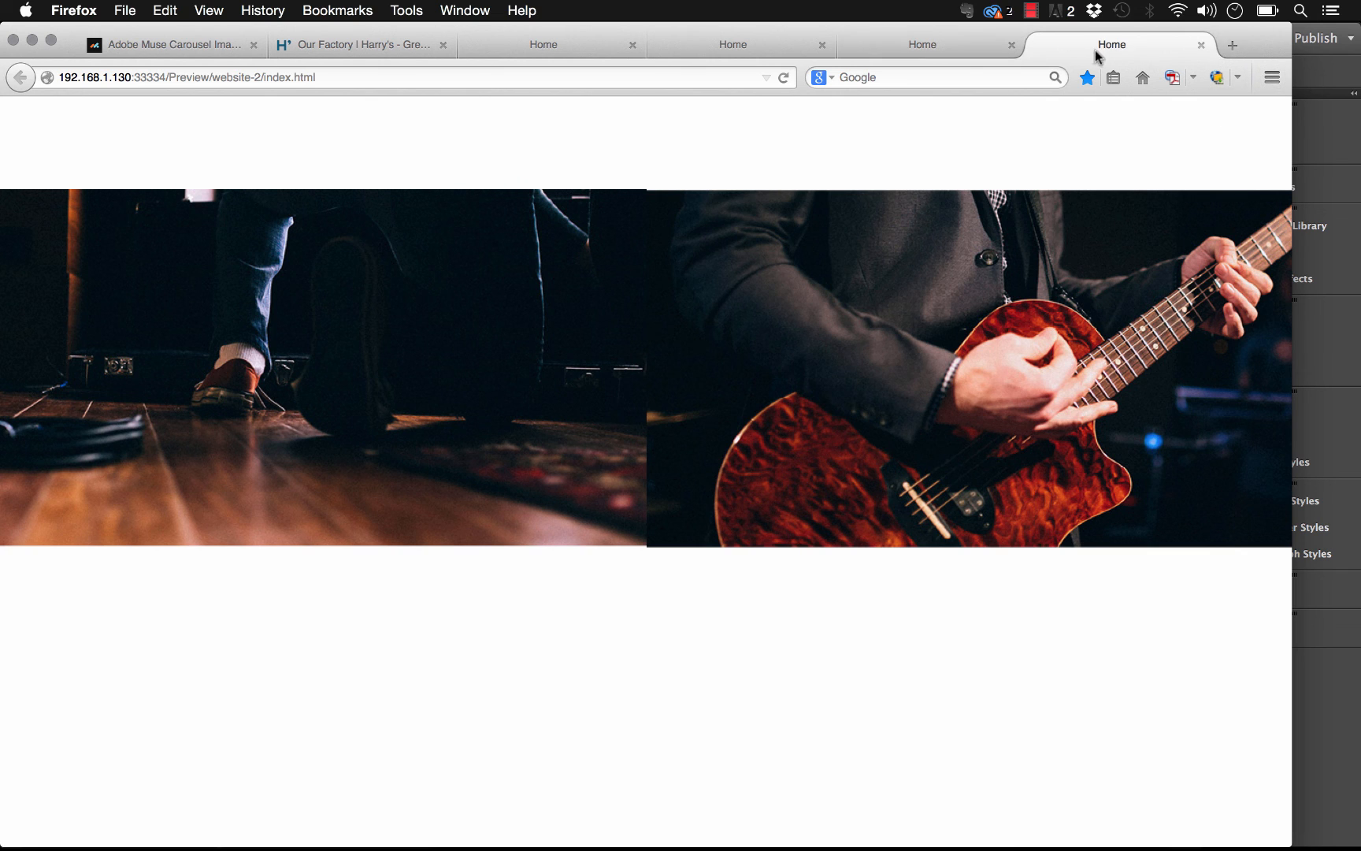
Switch back to Adobe Muse and set the carousel widget's number of images to 4
left_click(1333, 79)
left_click(874, 222)
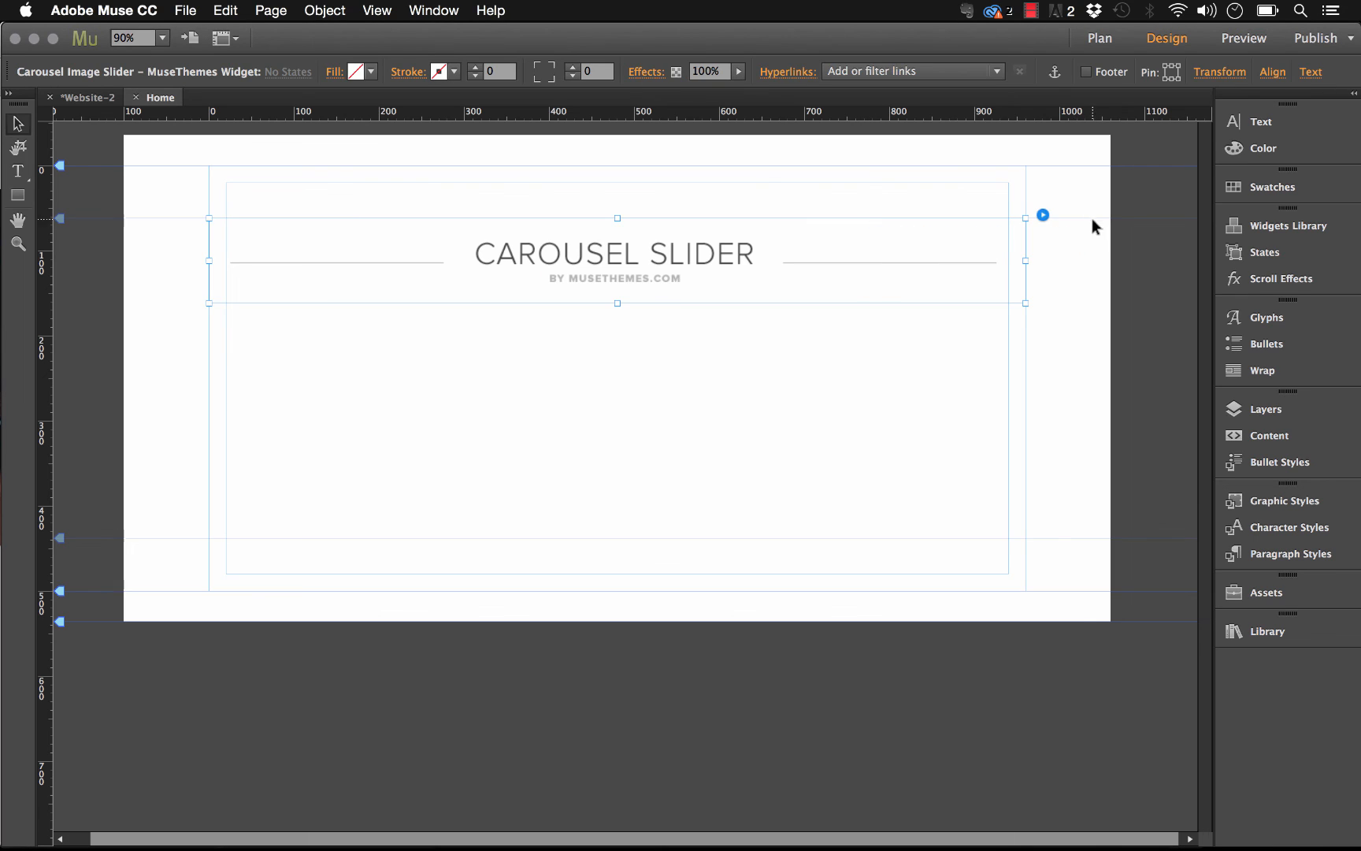
left_click(1043, 215)
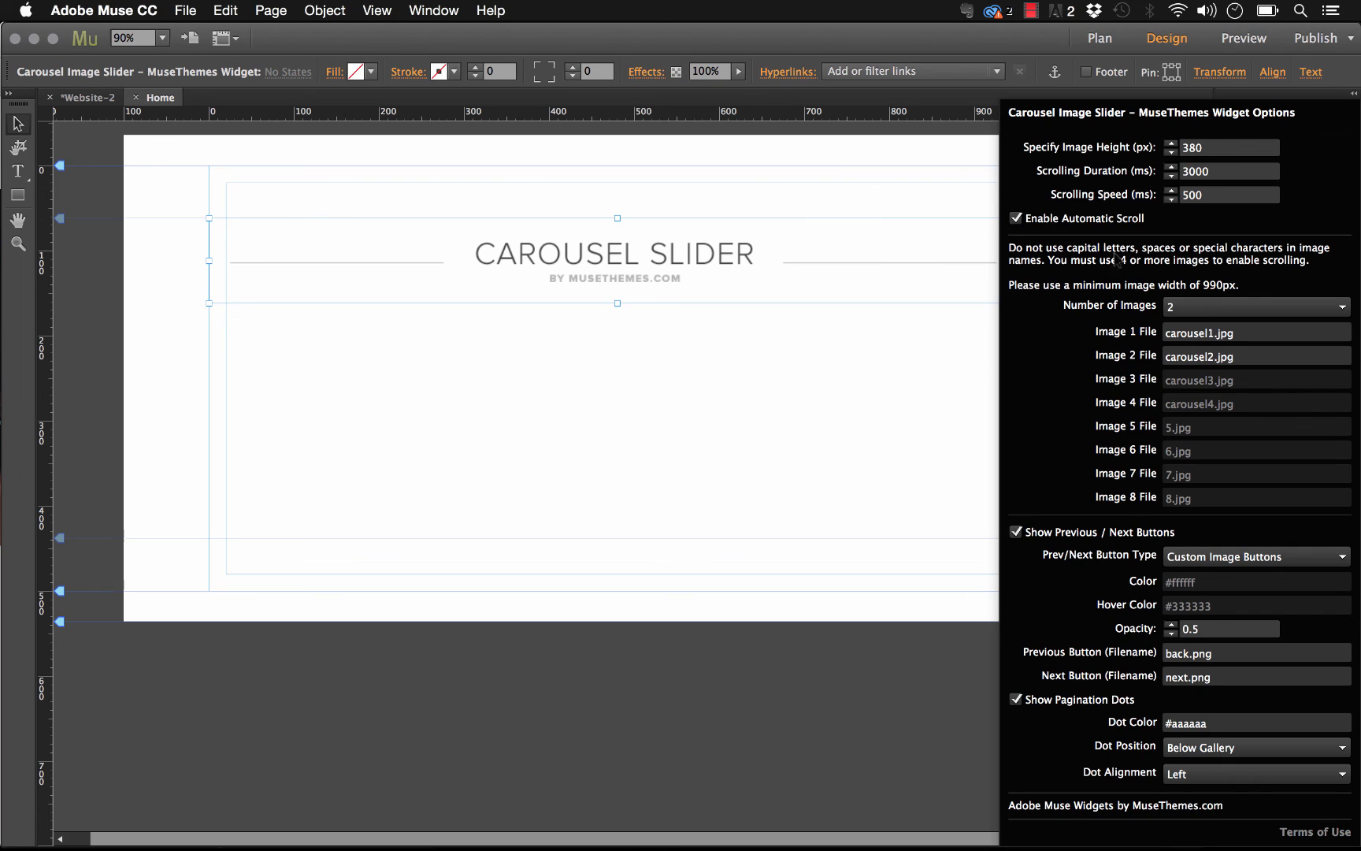
left_click(1179, 314)
left_click(1177, 400)
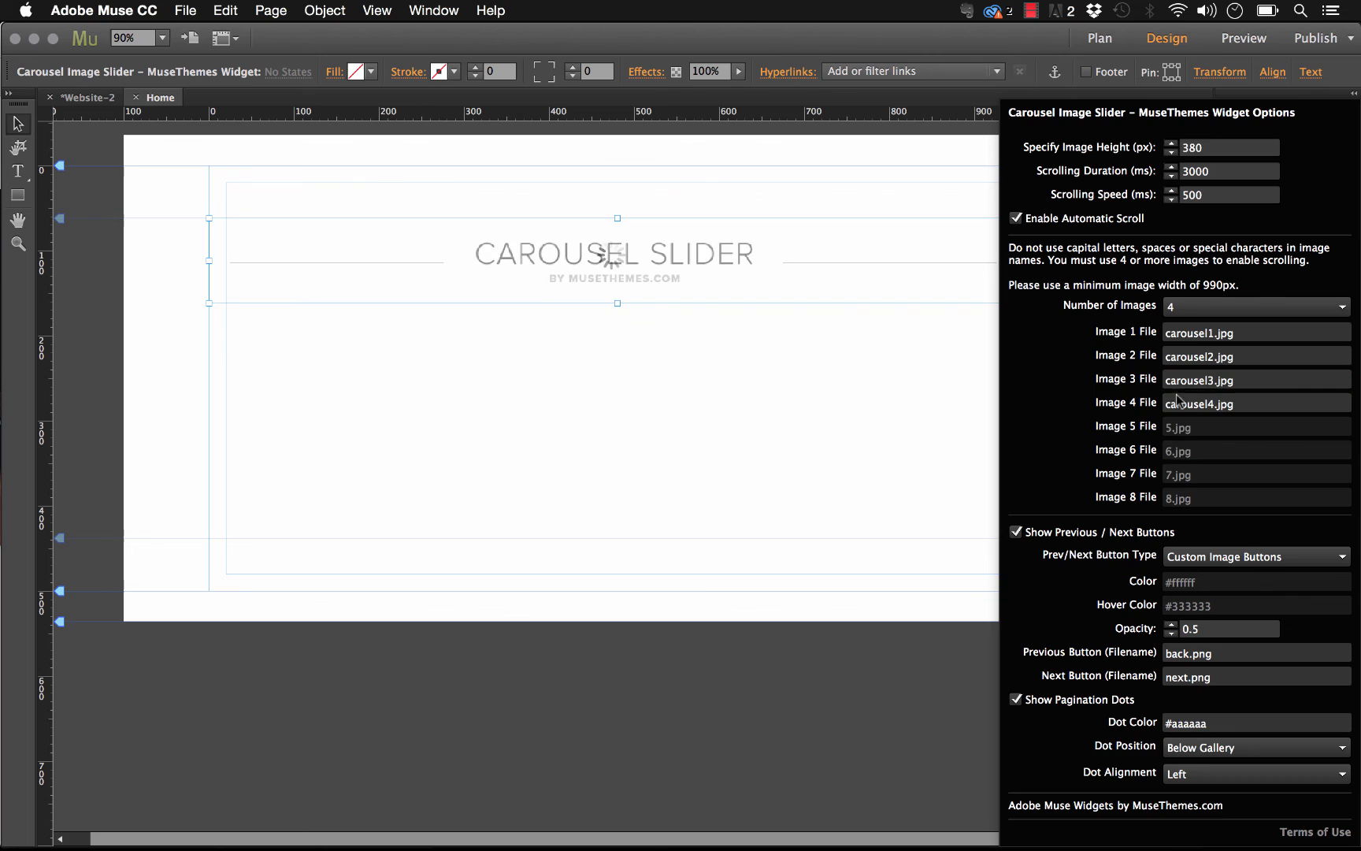